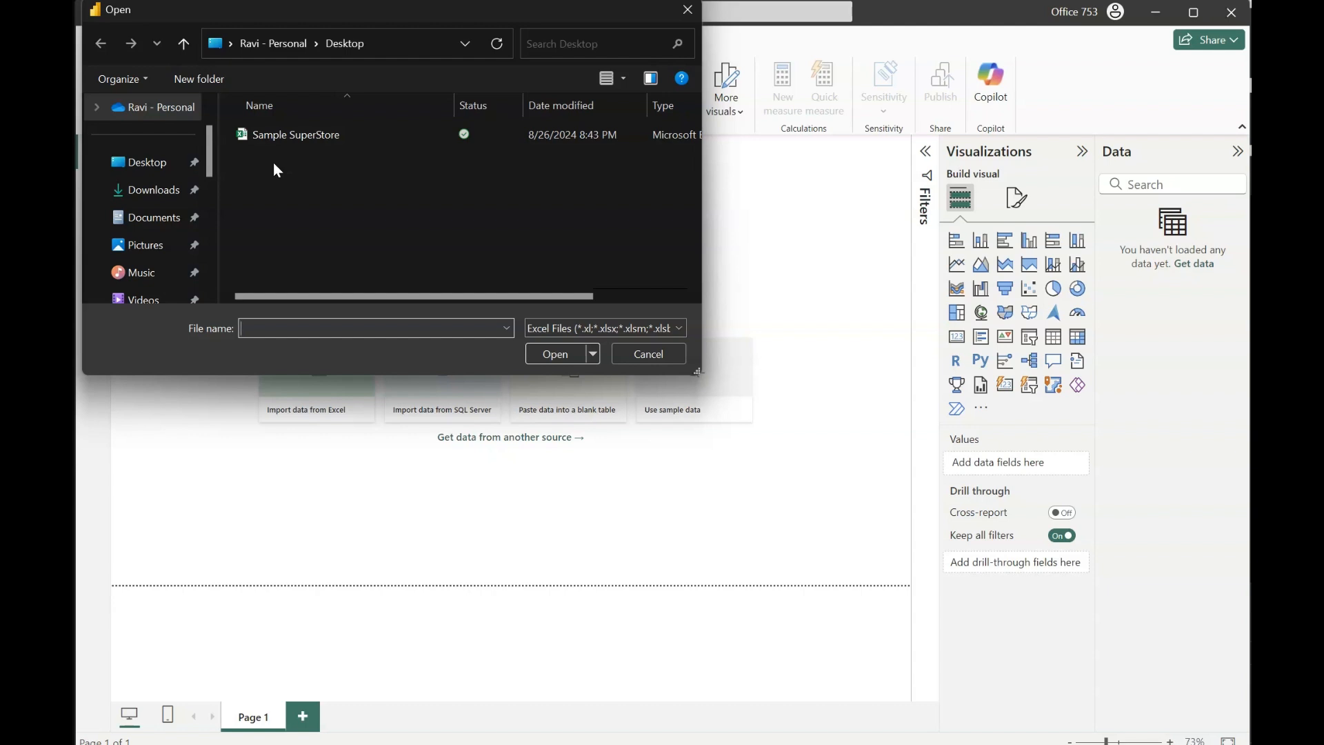
- Import the Orders sheet from the Sample SuperStore workbook and open it for transformation in Power Query Editor
double_click(293, 142)
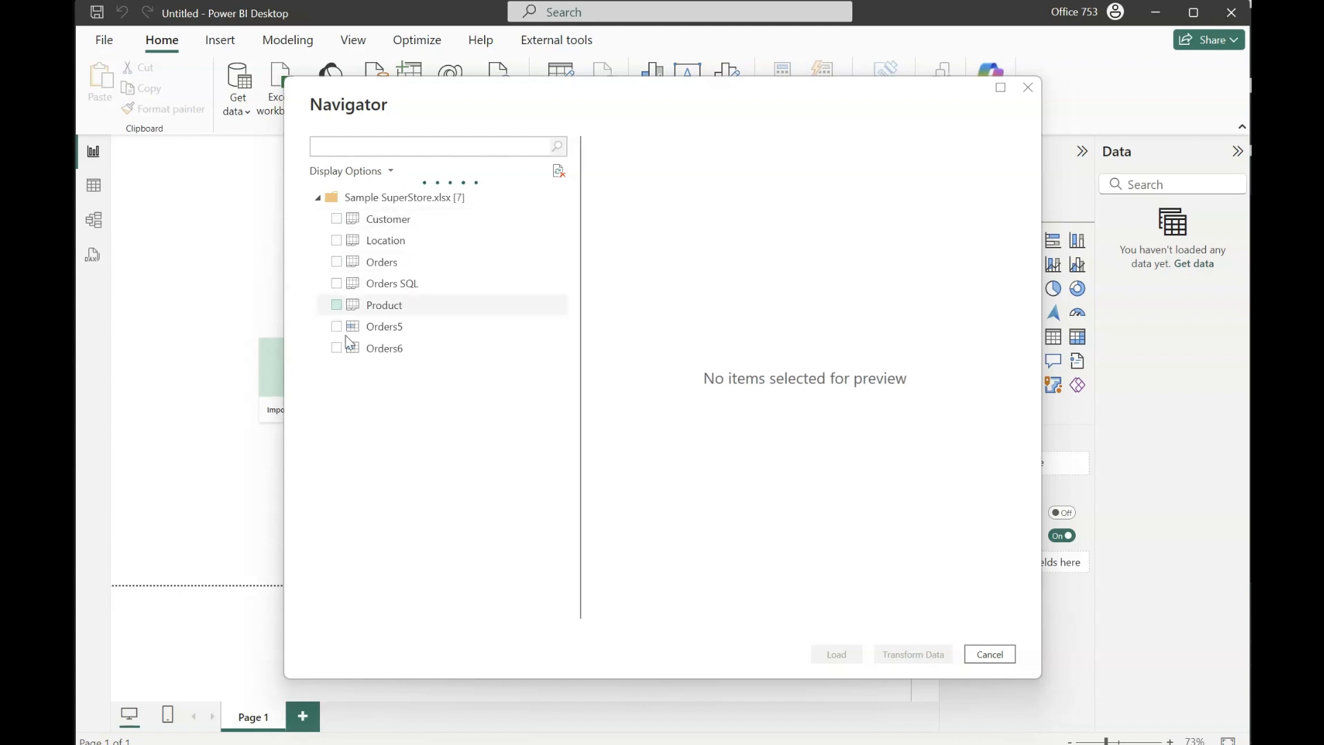
left_click(336, 262)
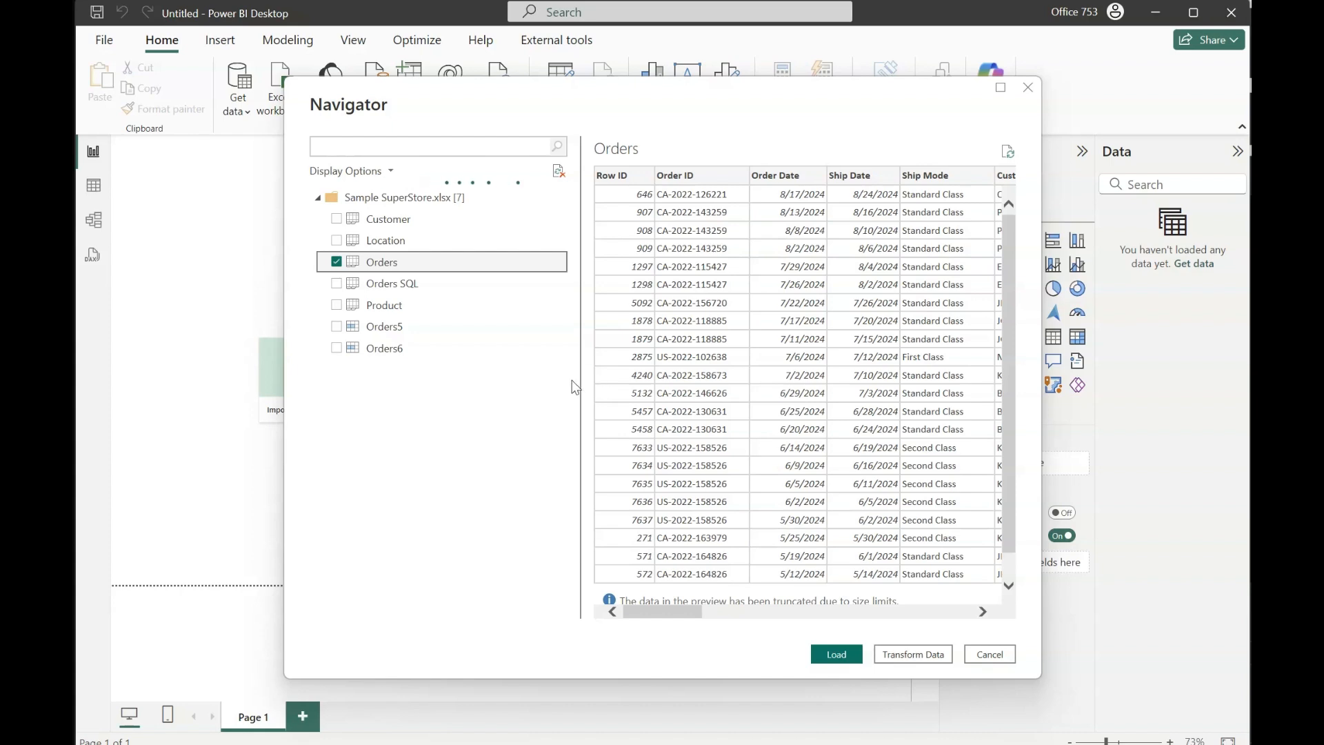
left_click(911, 656)
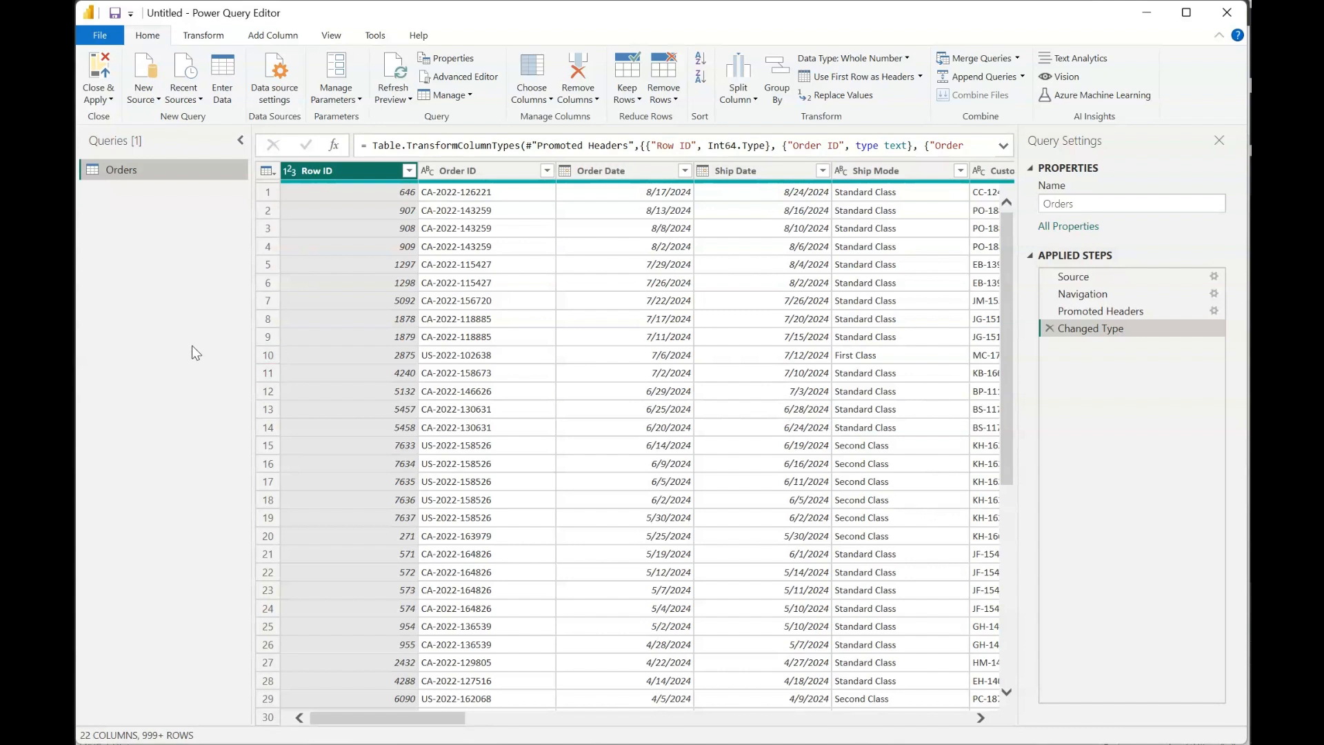
- View the full list of data source connectors available for a new query, then dismiss it
left_click(145, 106)
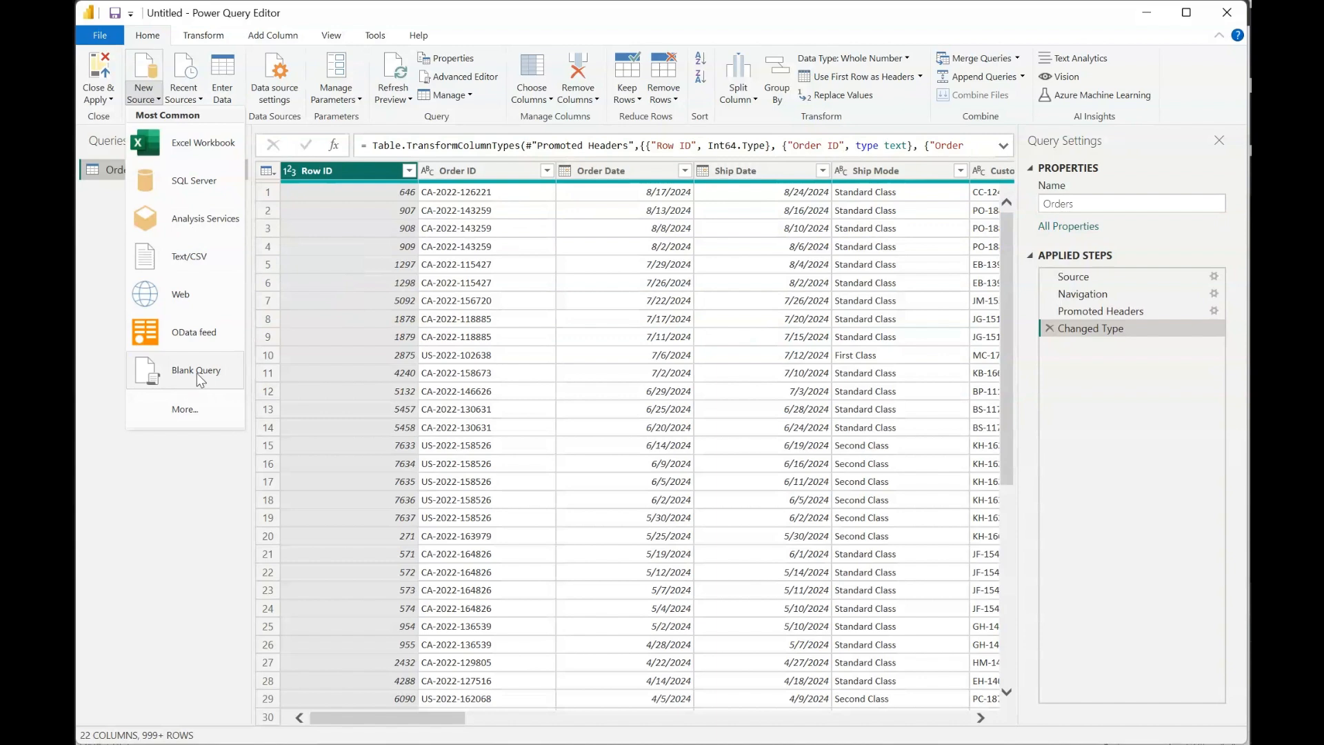
left_click(189, 415)
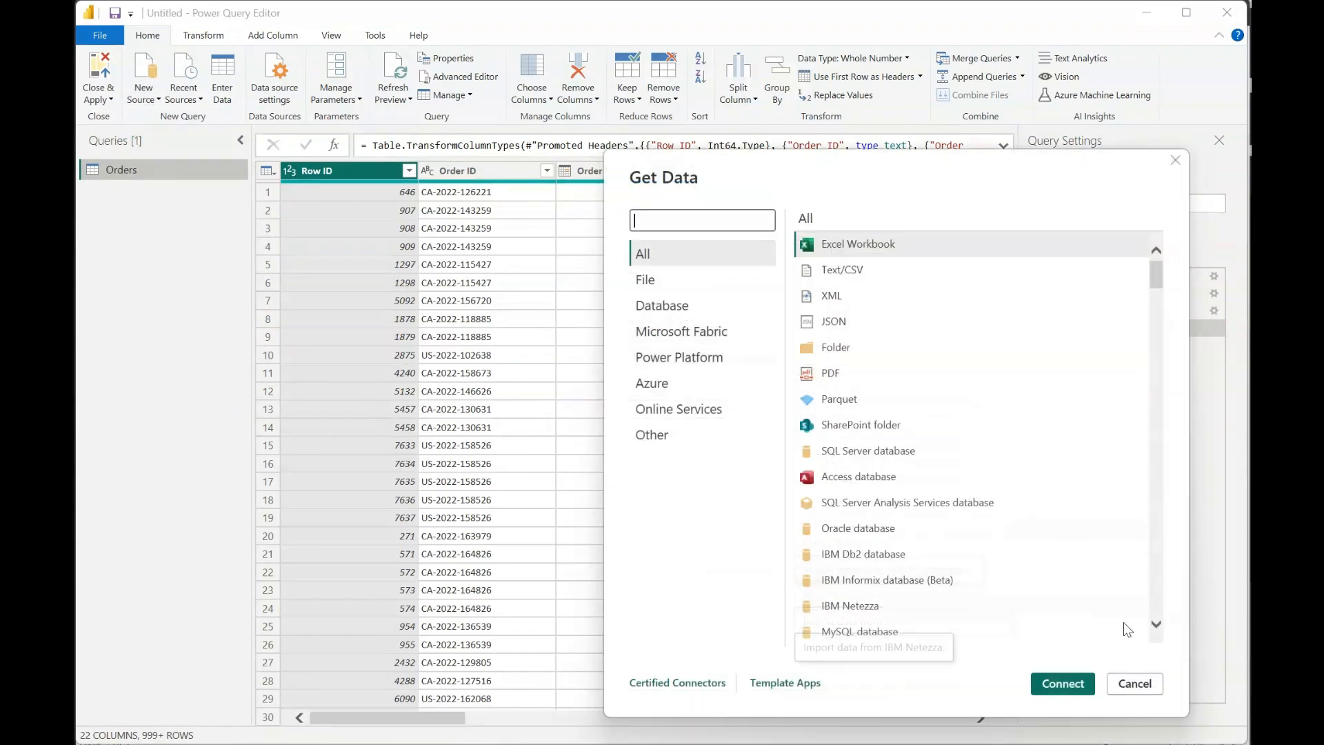
left_click(1134, 684)
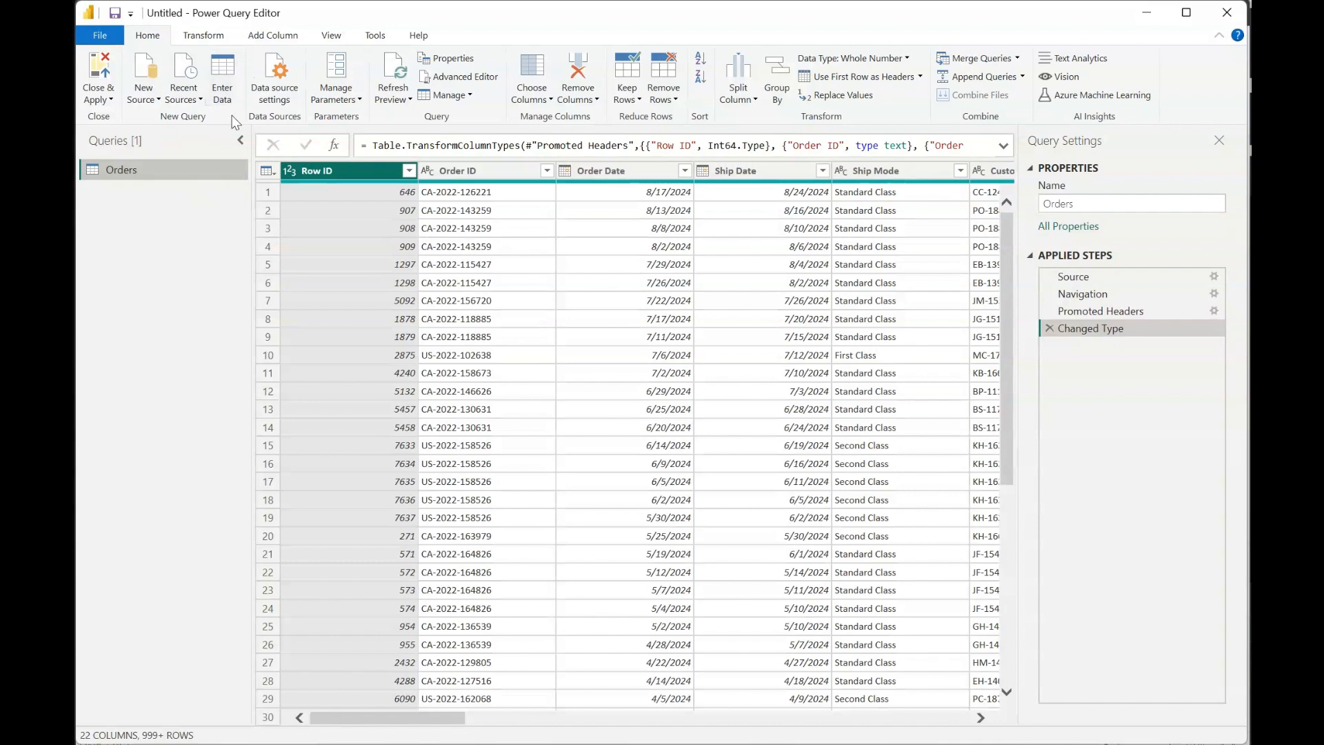
- Start a manually entered table and expand its grid to three columns and three rows
left_click(221, 71)
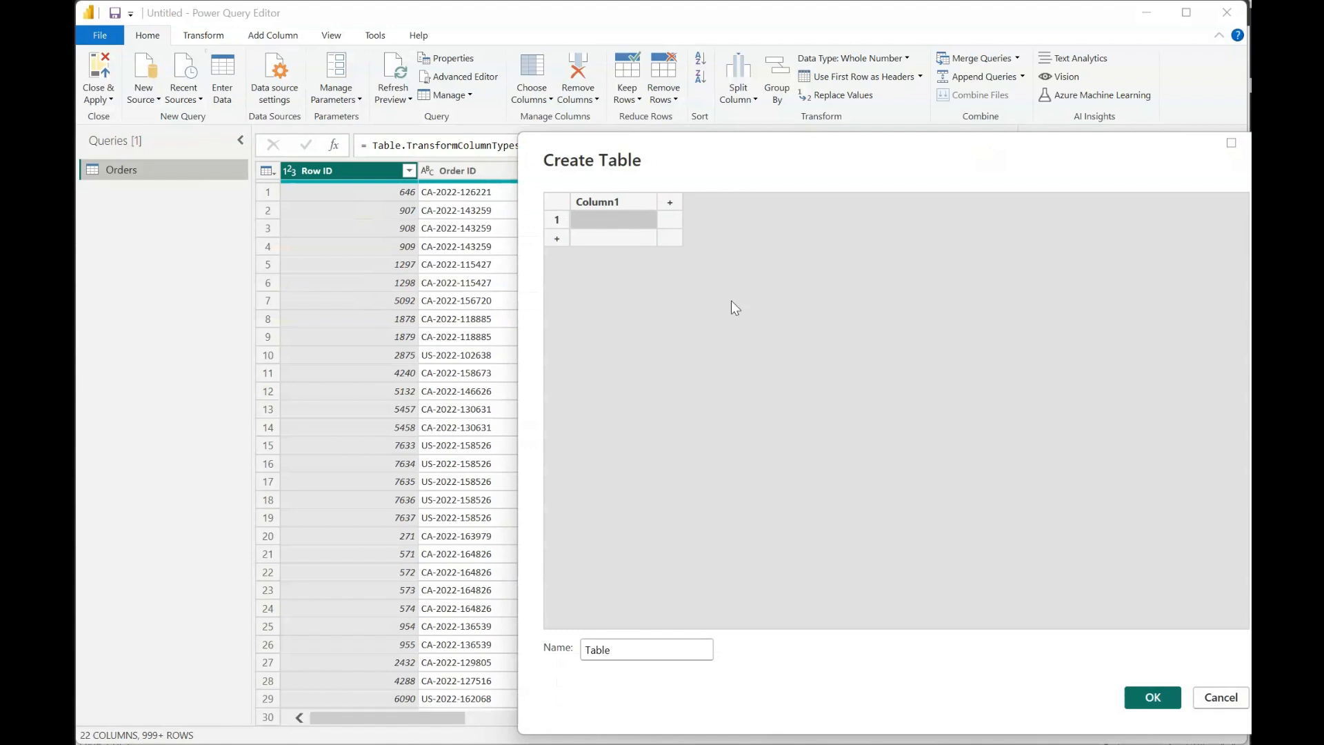
left_click(670, 202)
left_click(754, 201)
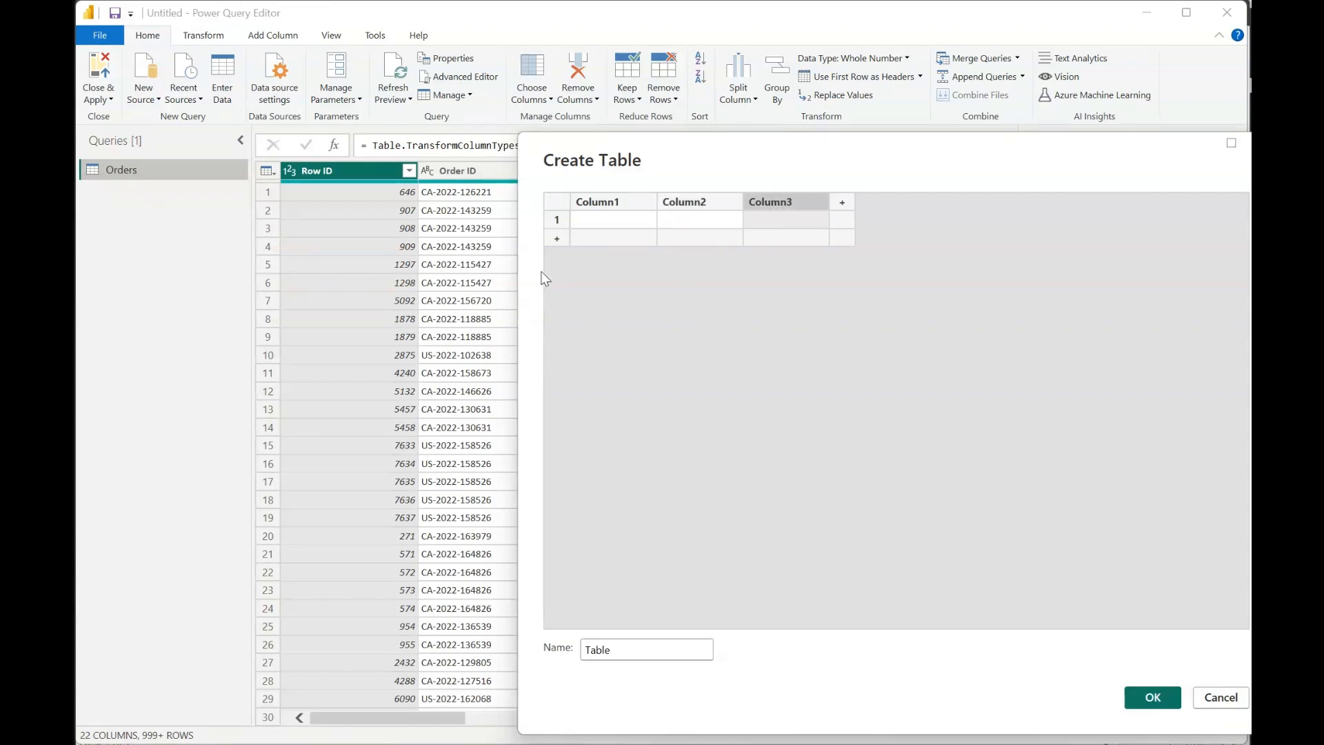
left_click(553, 242)
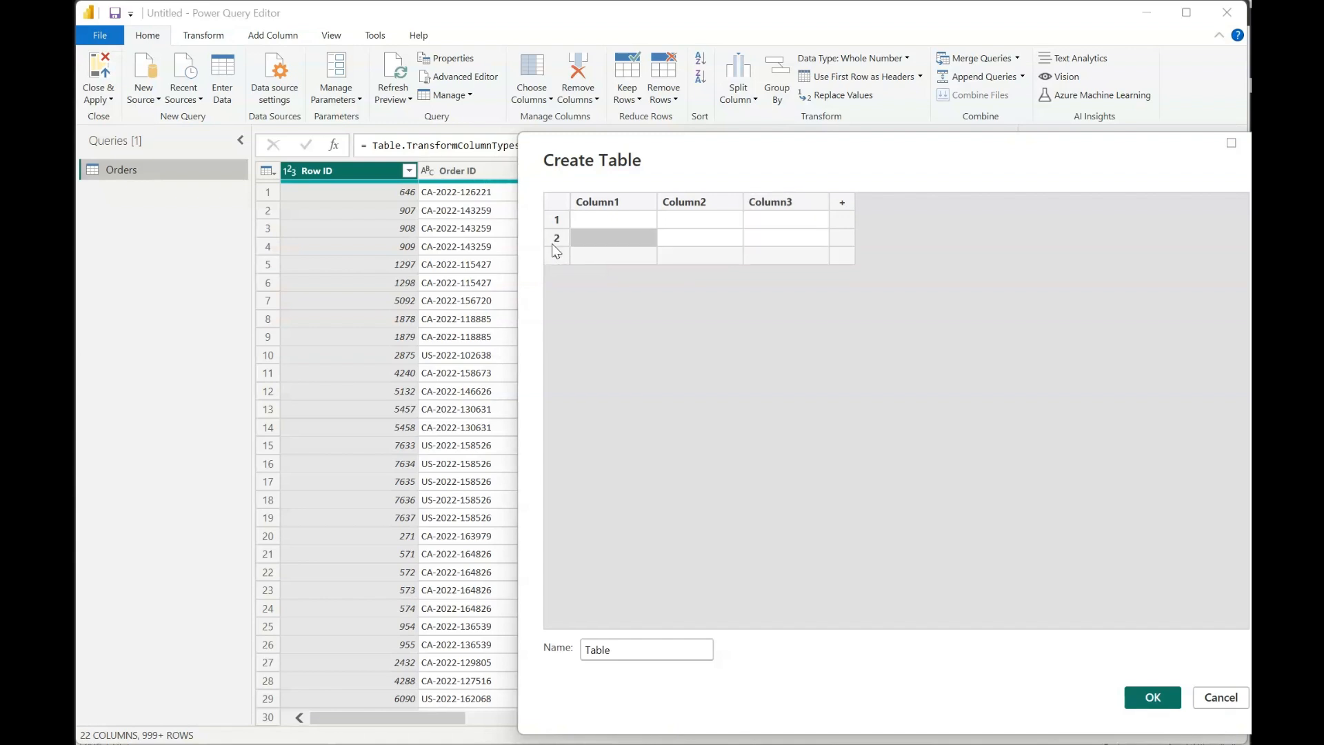
left_click(556, 261)
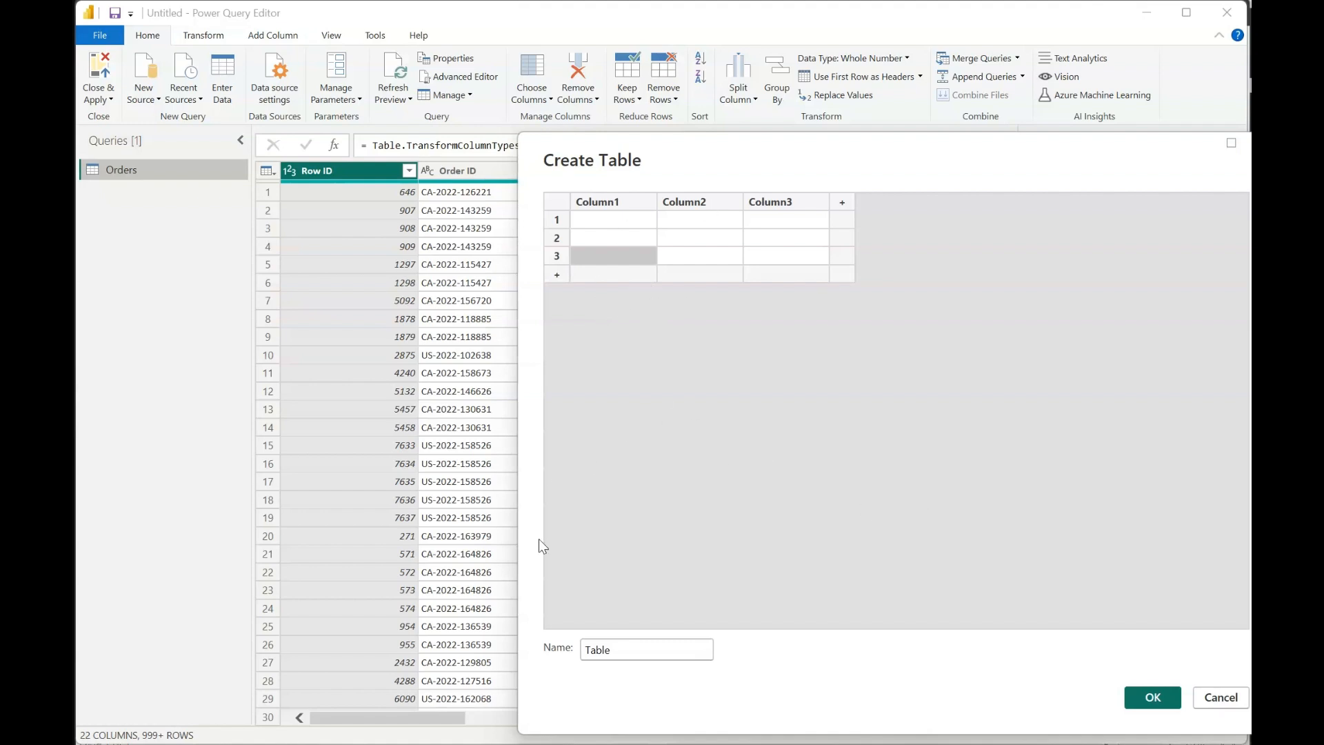
- Fill the first row of the new table with Location, Product and Slaes
left_click(614, 227)
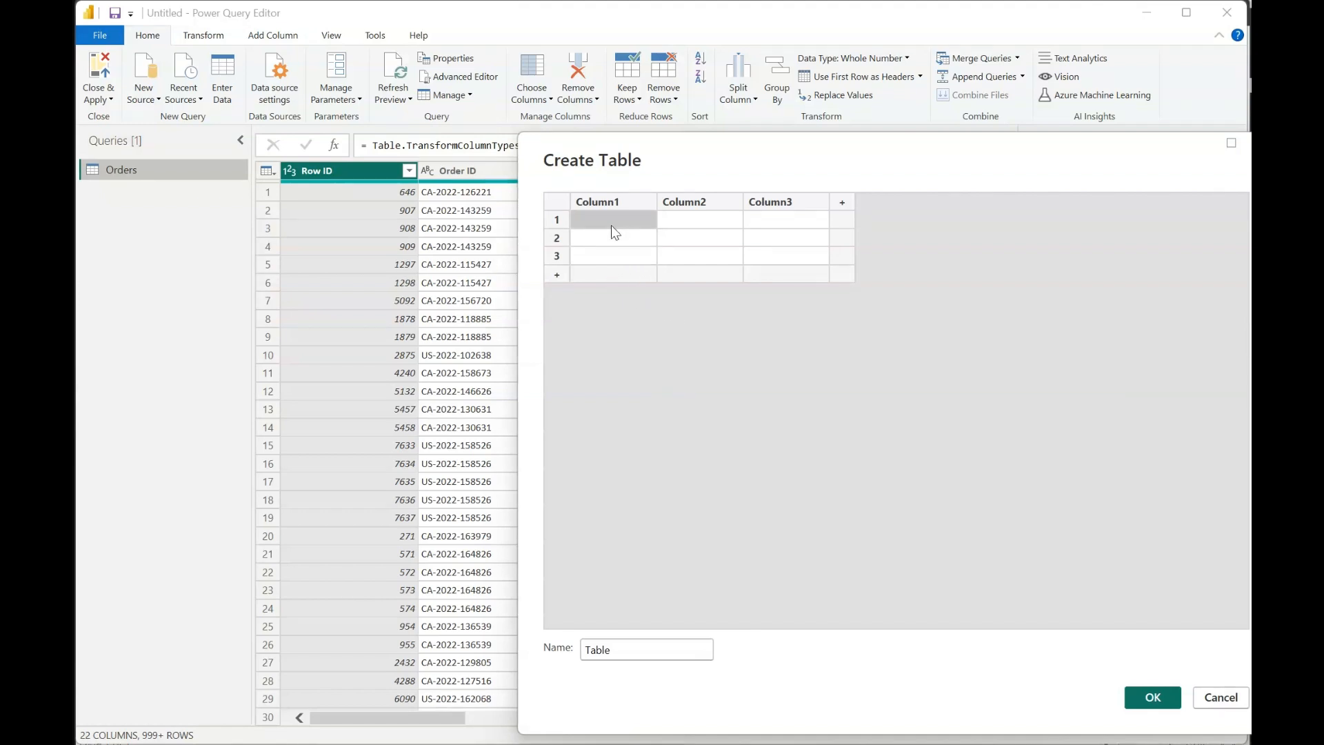
left_click(605, 221)
type("Location")
key("Tab")
type("Product")
key("Tab")
type("Slaes")
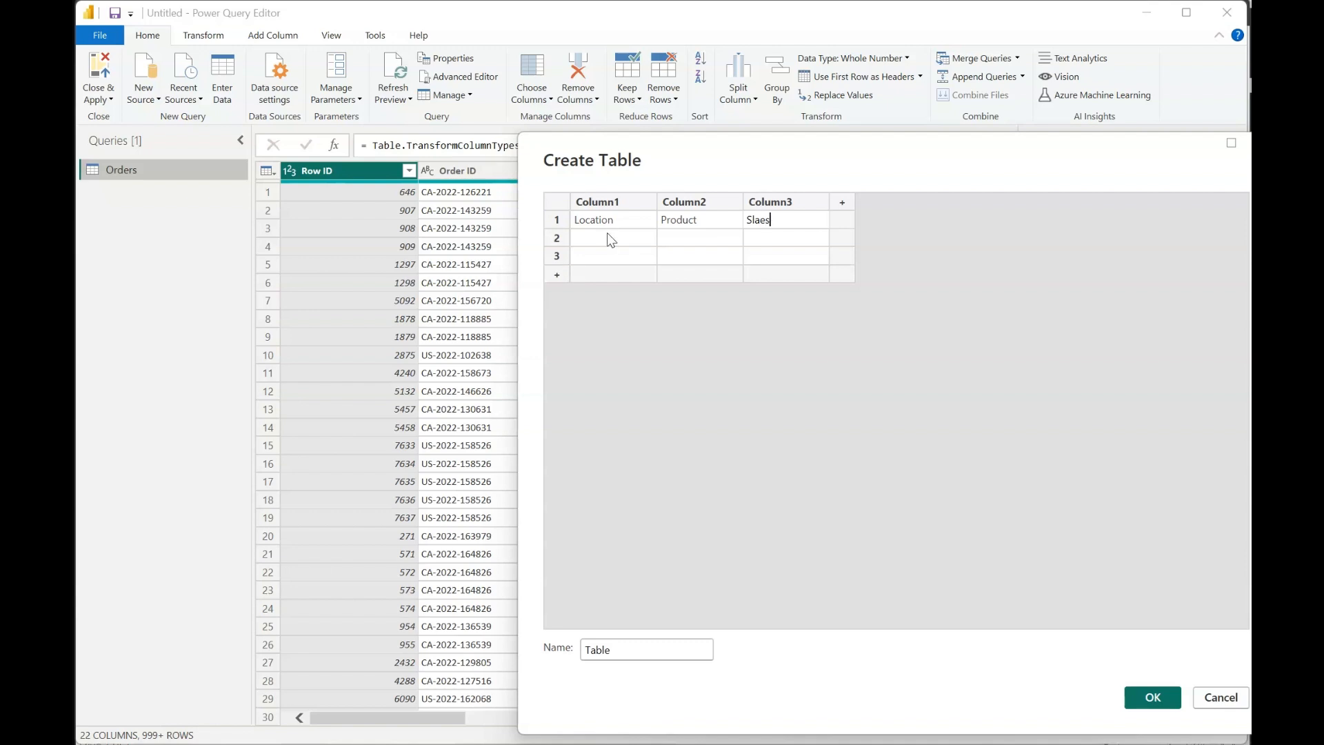
- Fill the second row of the table with USA, Electronics and 50000
left_click(611, 239)
left_click(635, 237)
type("USA")
key("Tab")
type("Electronics")
key("Tab")
type("50000")
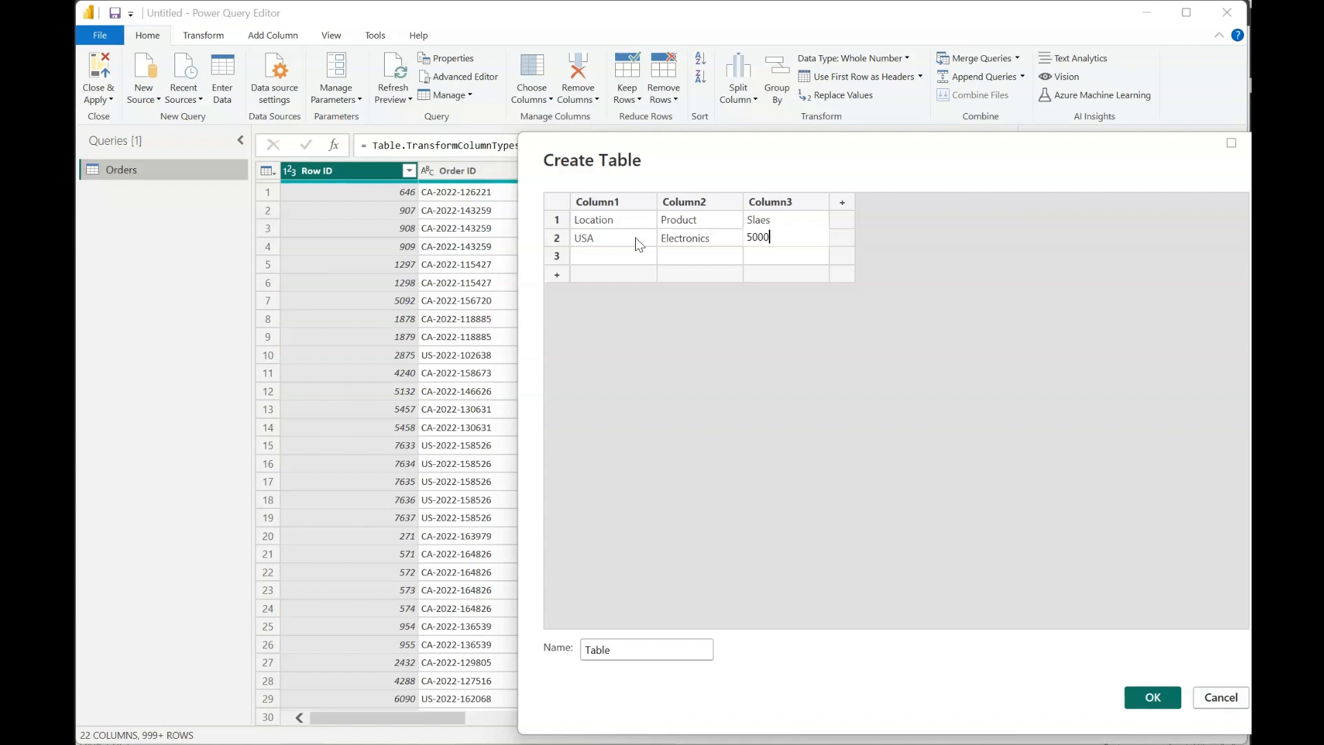
- Fill the third row of the table with Australia, Home Appliances and 20000
left_click(625, 254)
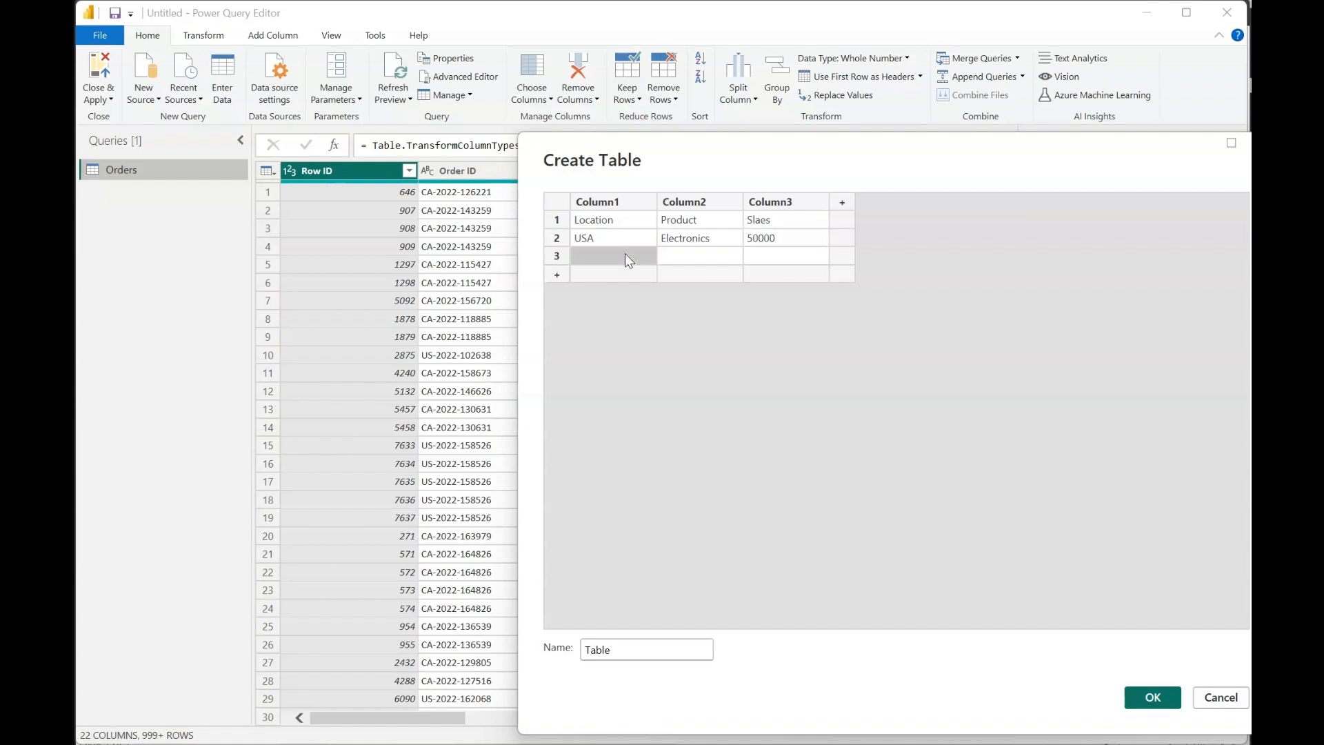
type("Aust")
type("ralia")
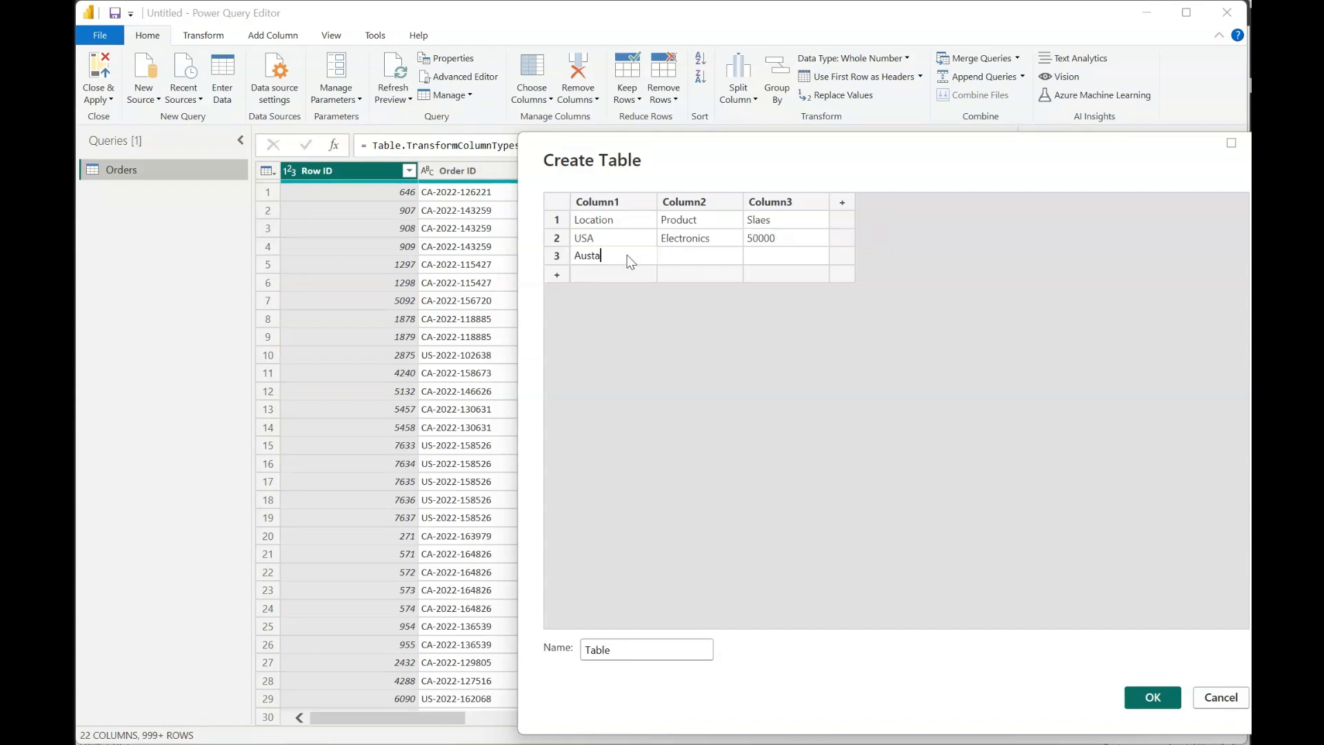
key("Tab")
type("Home Appliances")
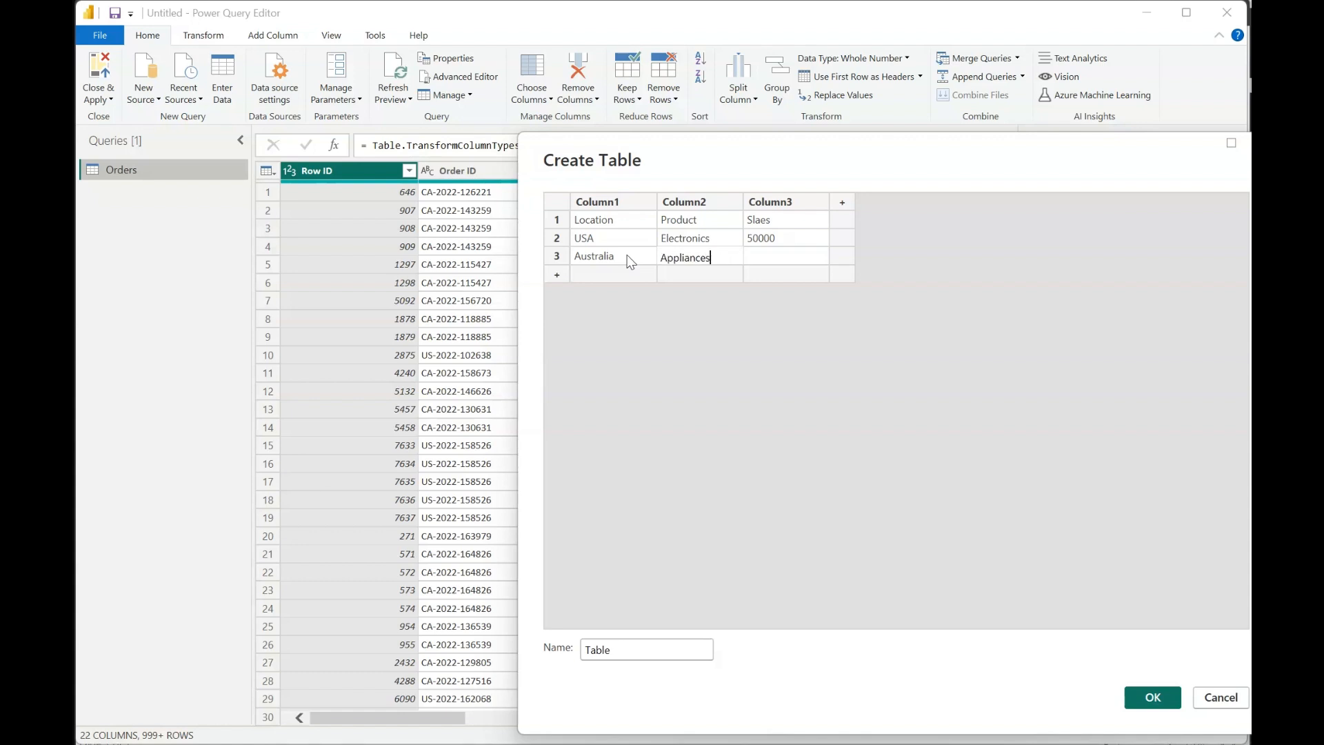
key("Tab")
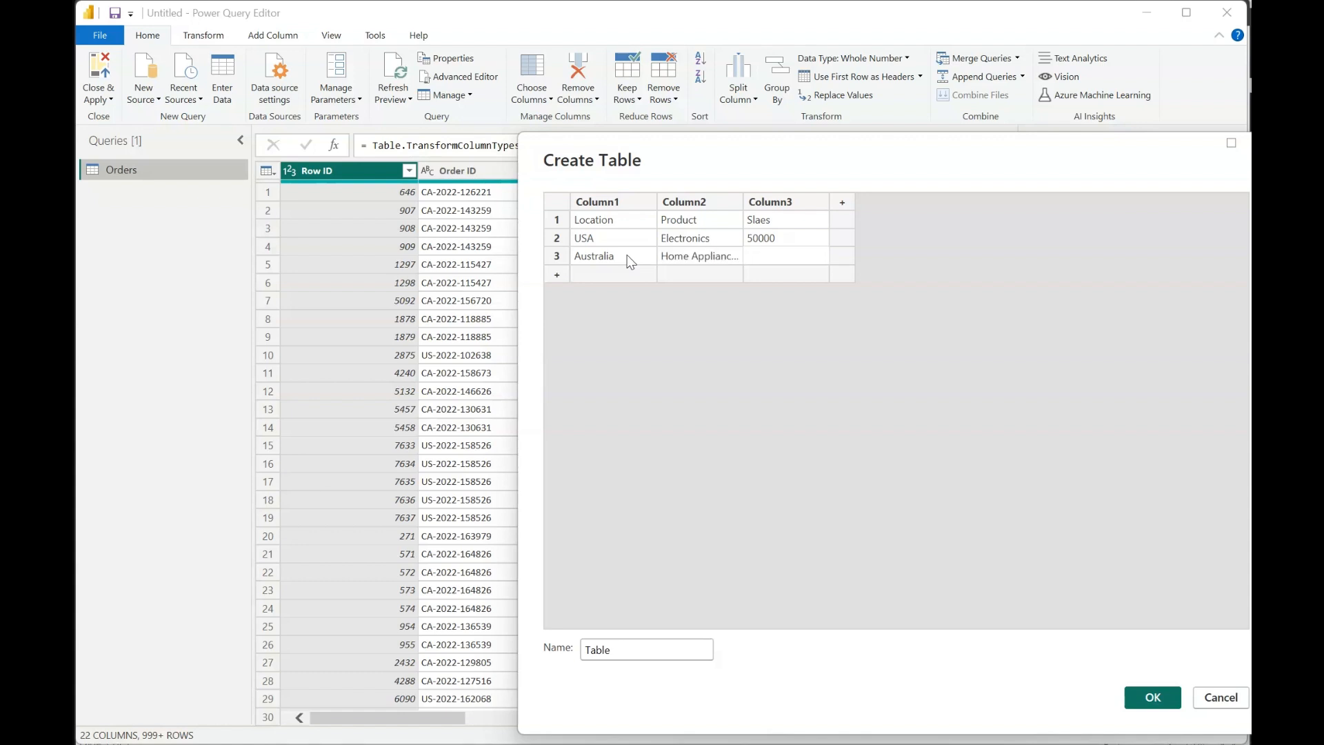
type("20000")
- Name the entered table Business and create it as a query
left_click(624, 648)
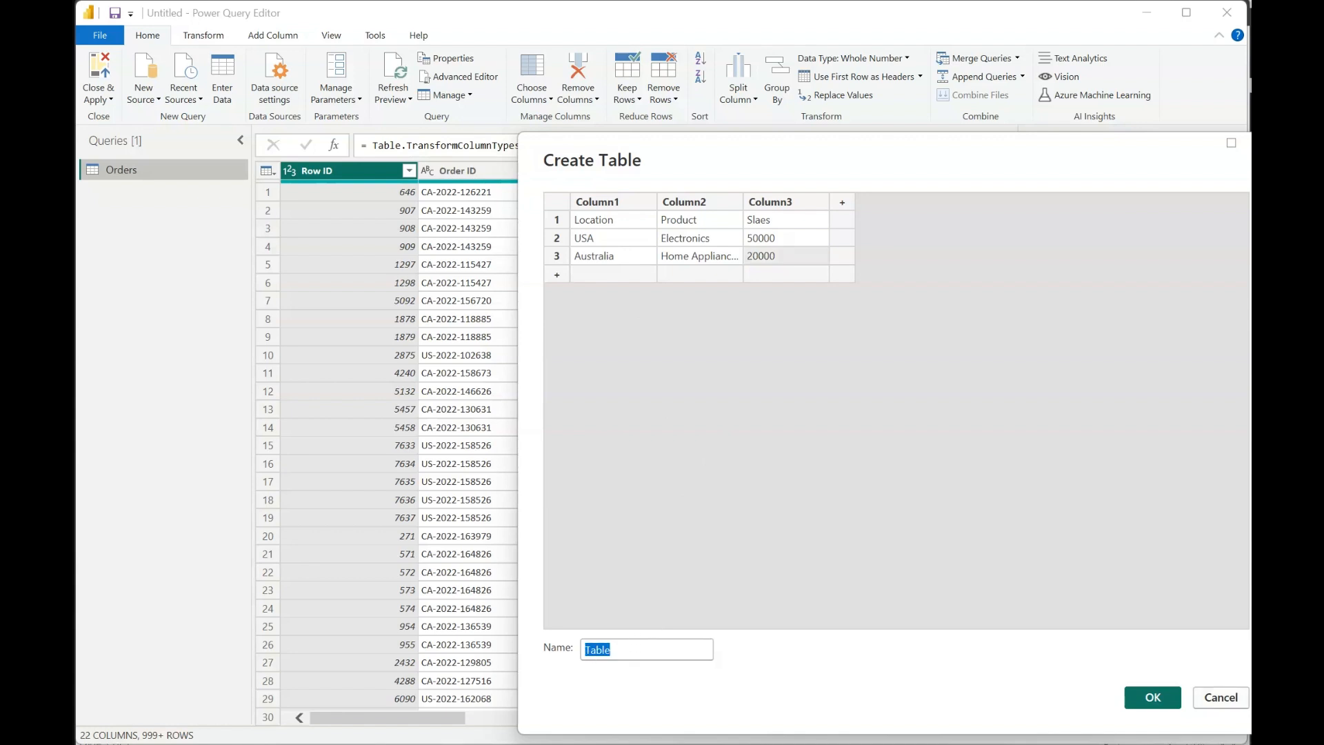
type("Business")
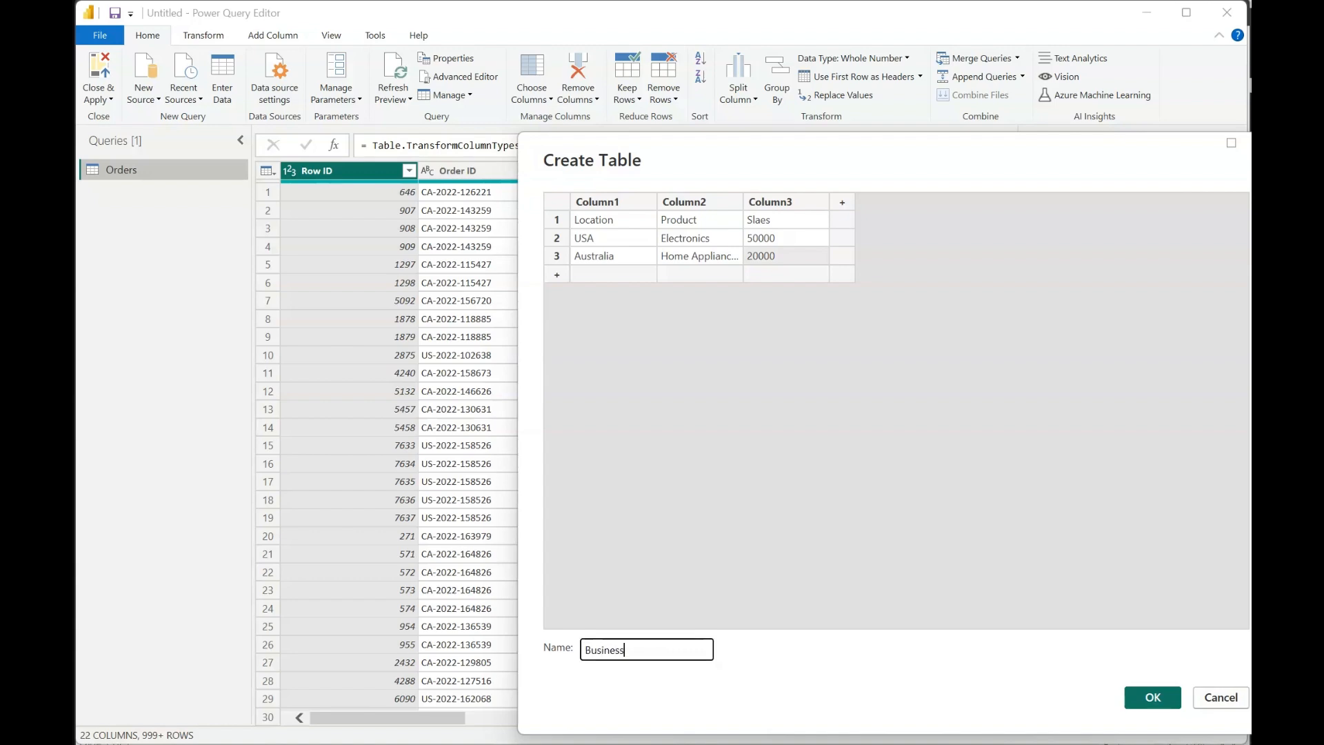
left_click(1152, 697)
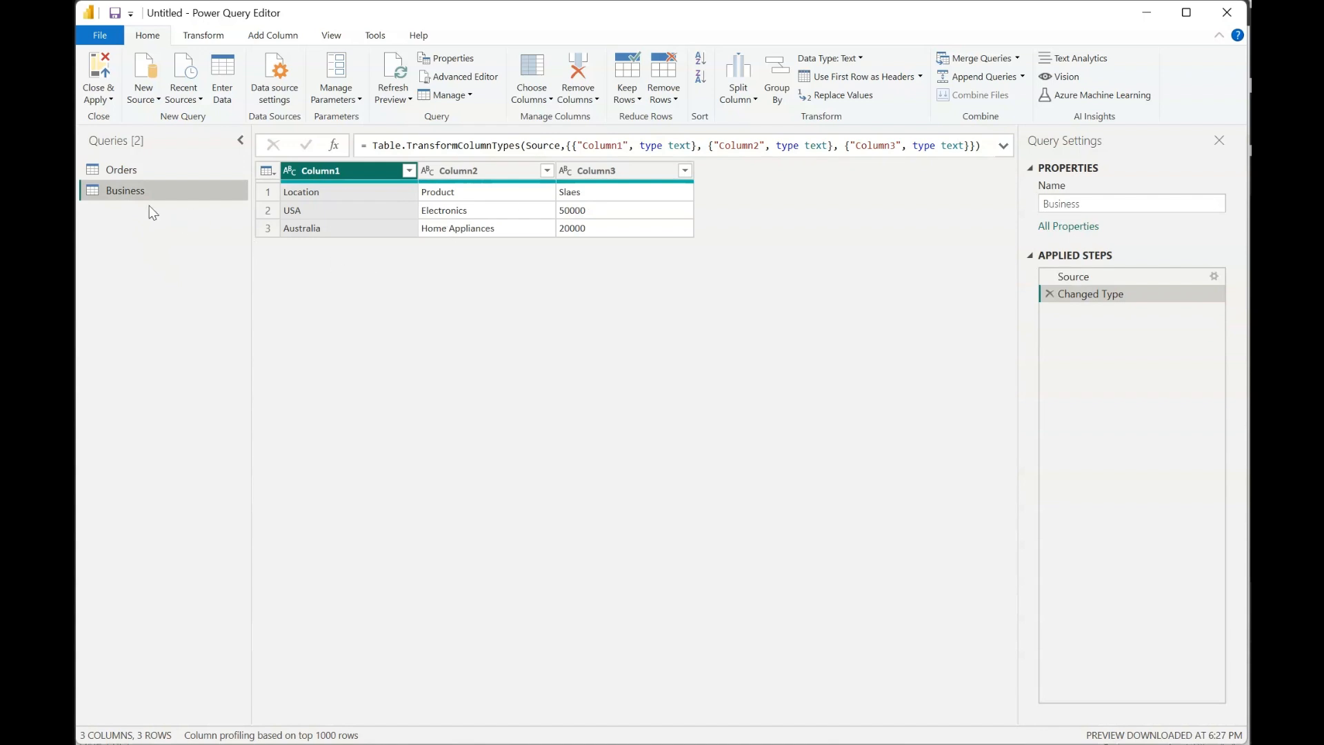
- Delete the Business query and return to the Orders query
right_click(127, 196)
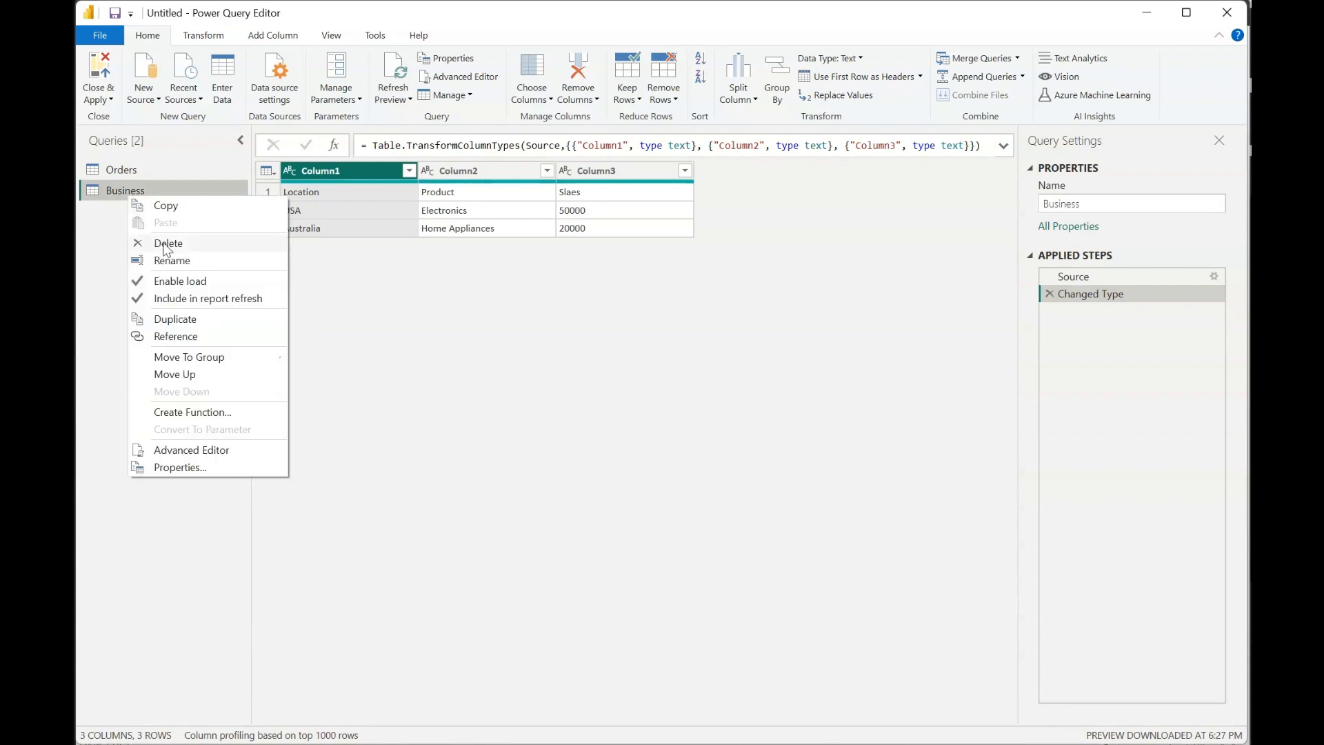
left_click(164, 243)
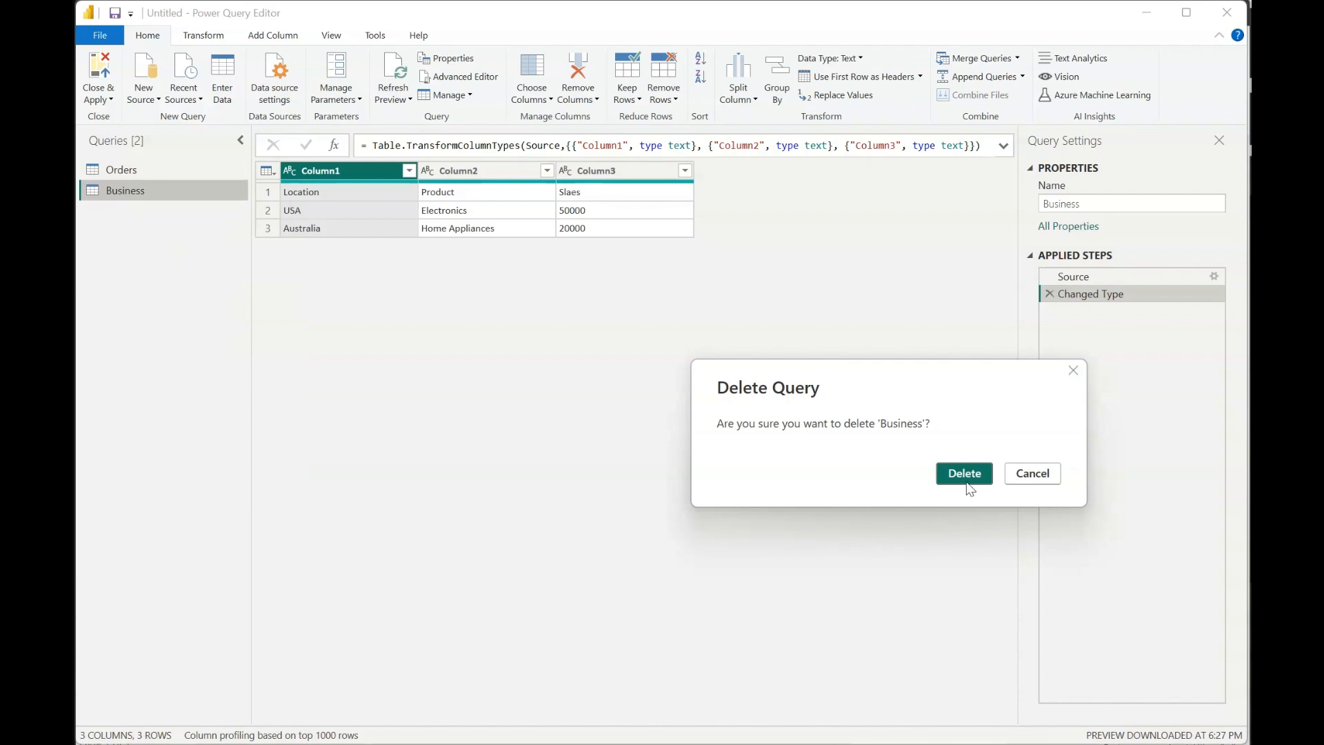
left_click(968, 483)
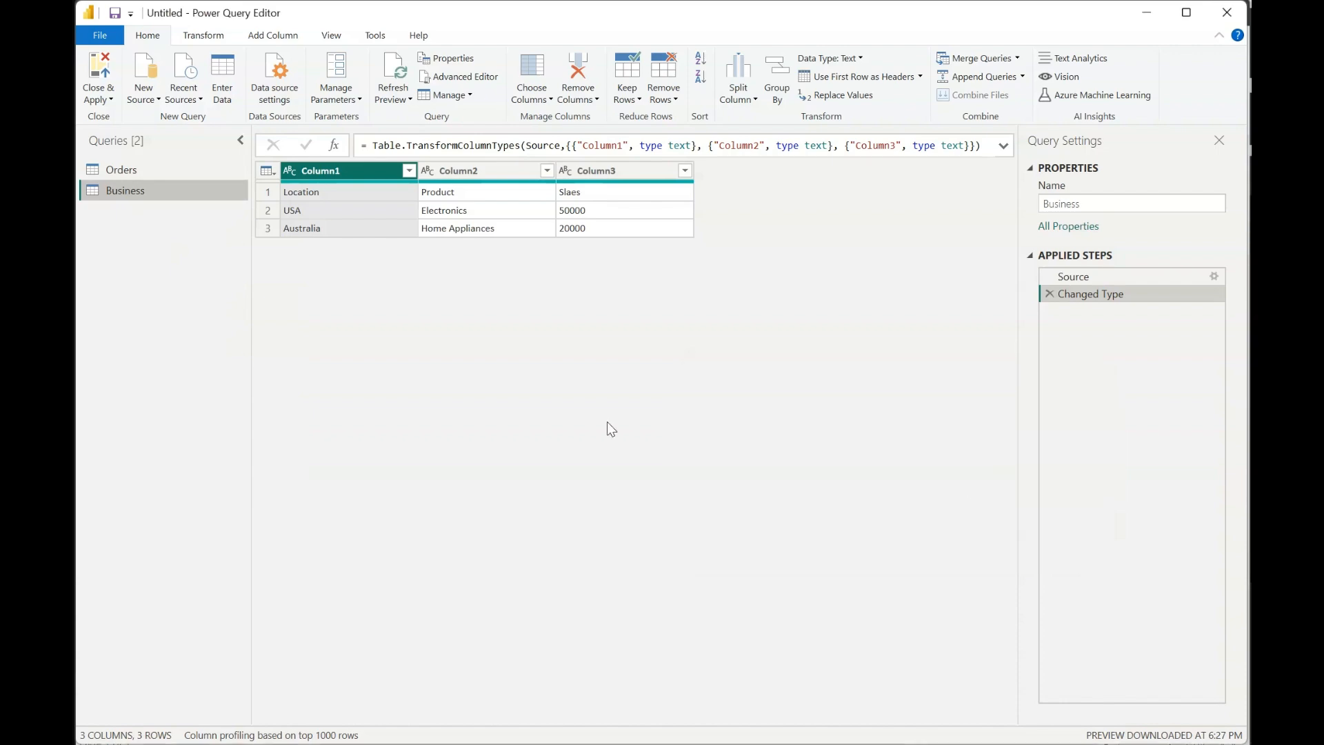
left_click(132, 176)
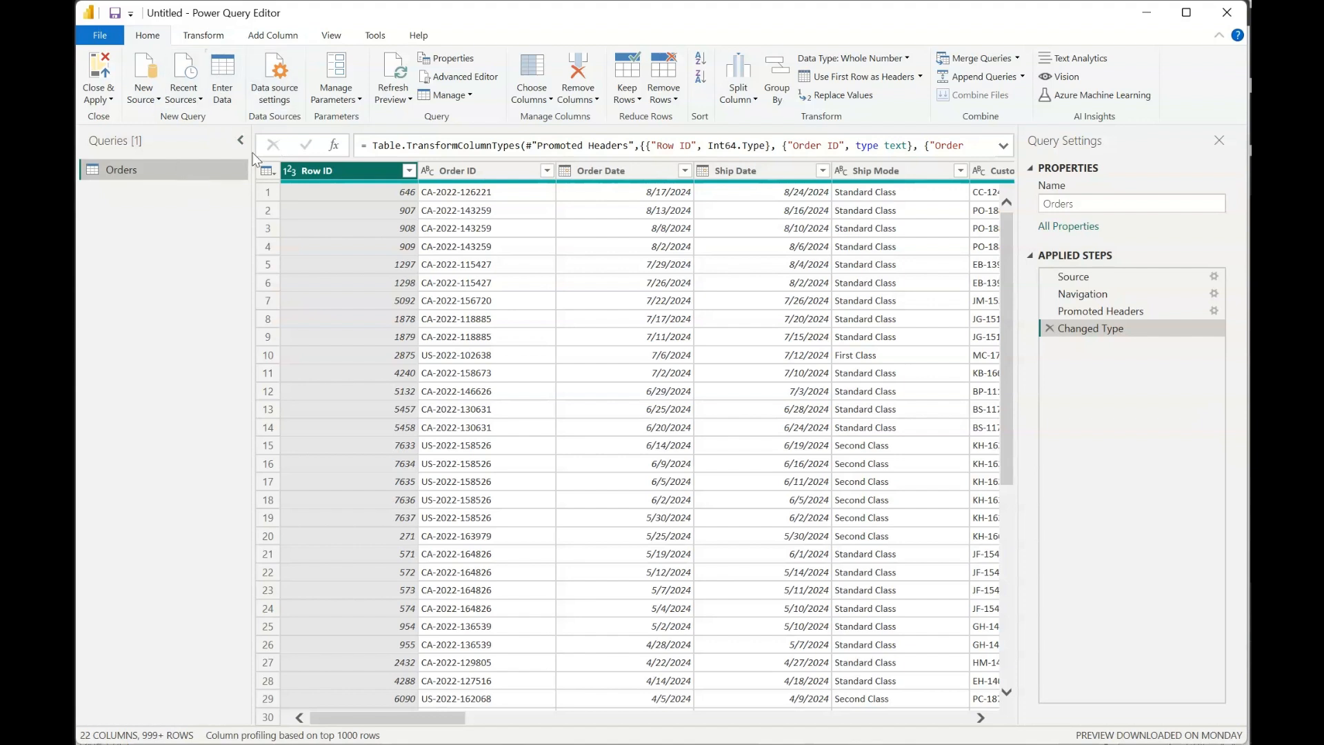
- Inspect the data source settings and the file path options of the Sample SuperStore source without changing them
left_click(279, 92)
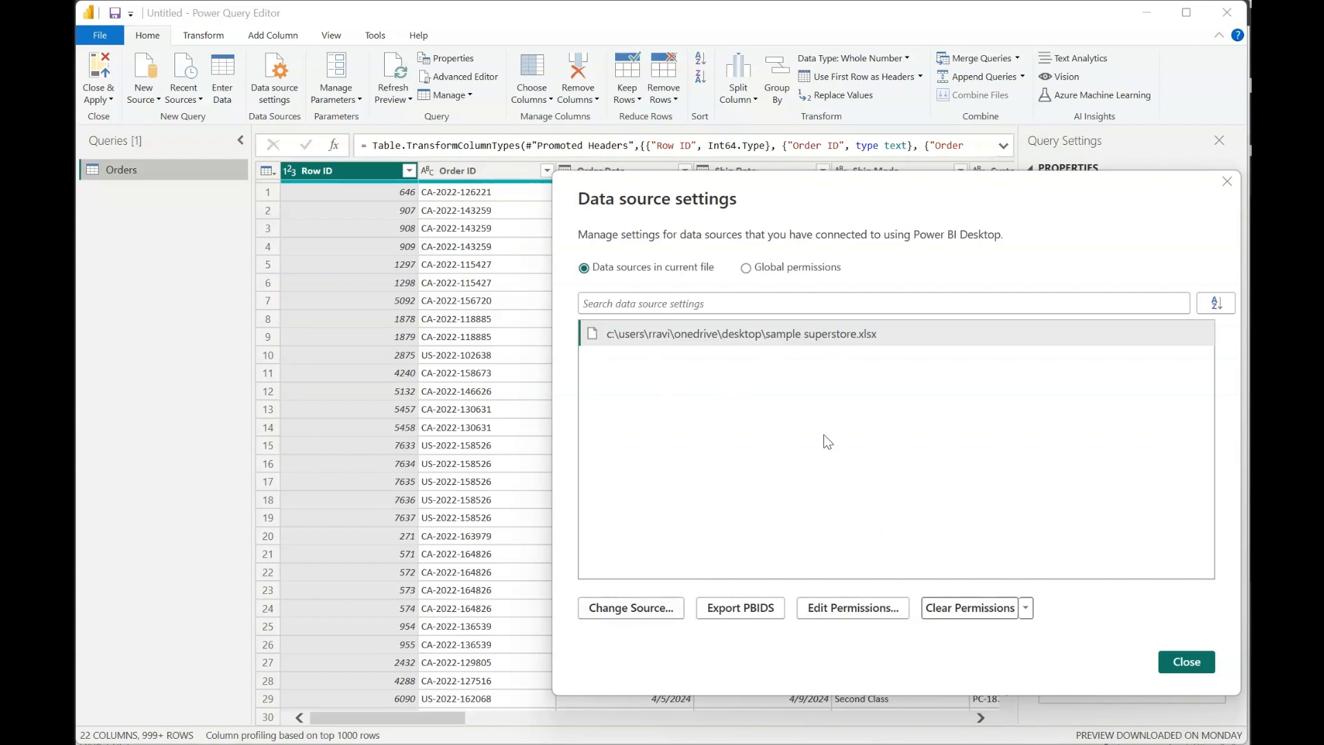
left_click(650, 609)
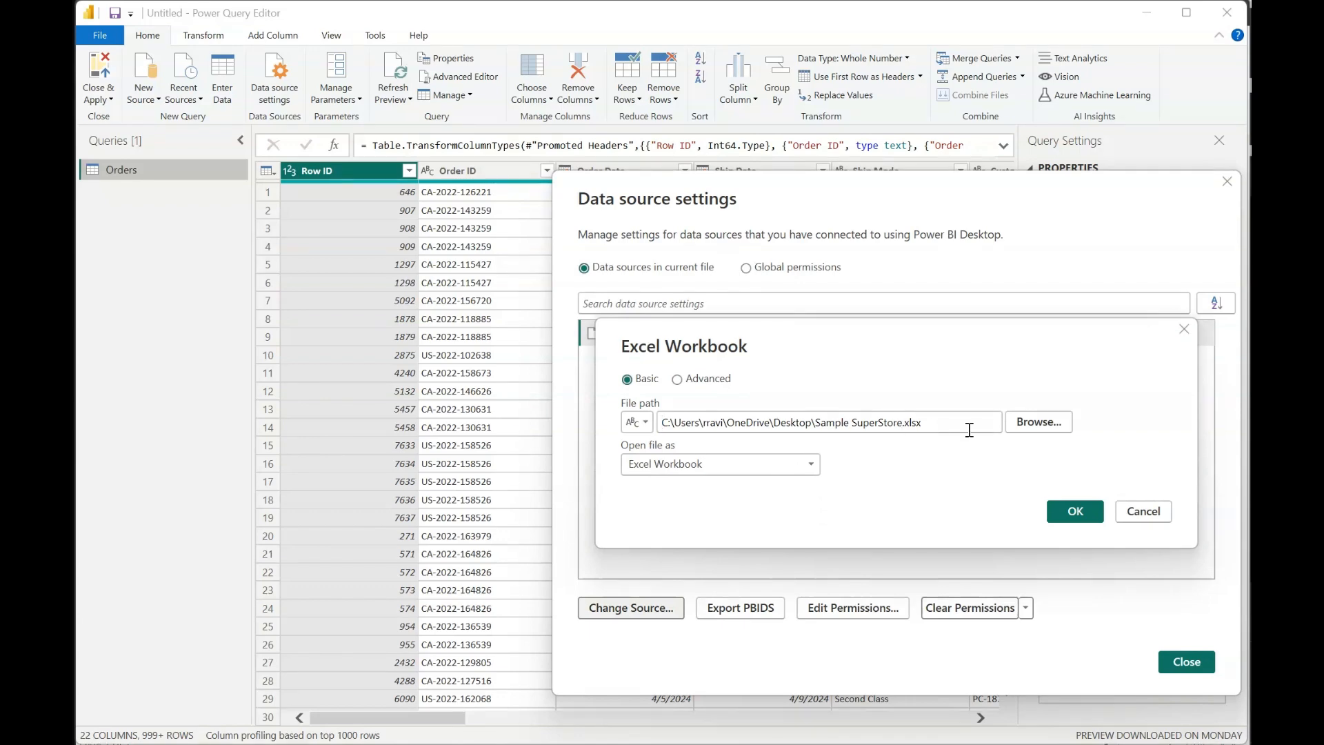
left_click(1120, 510)
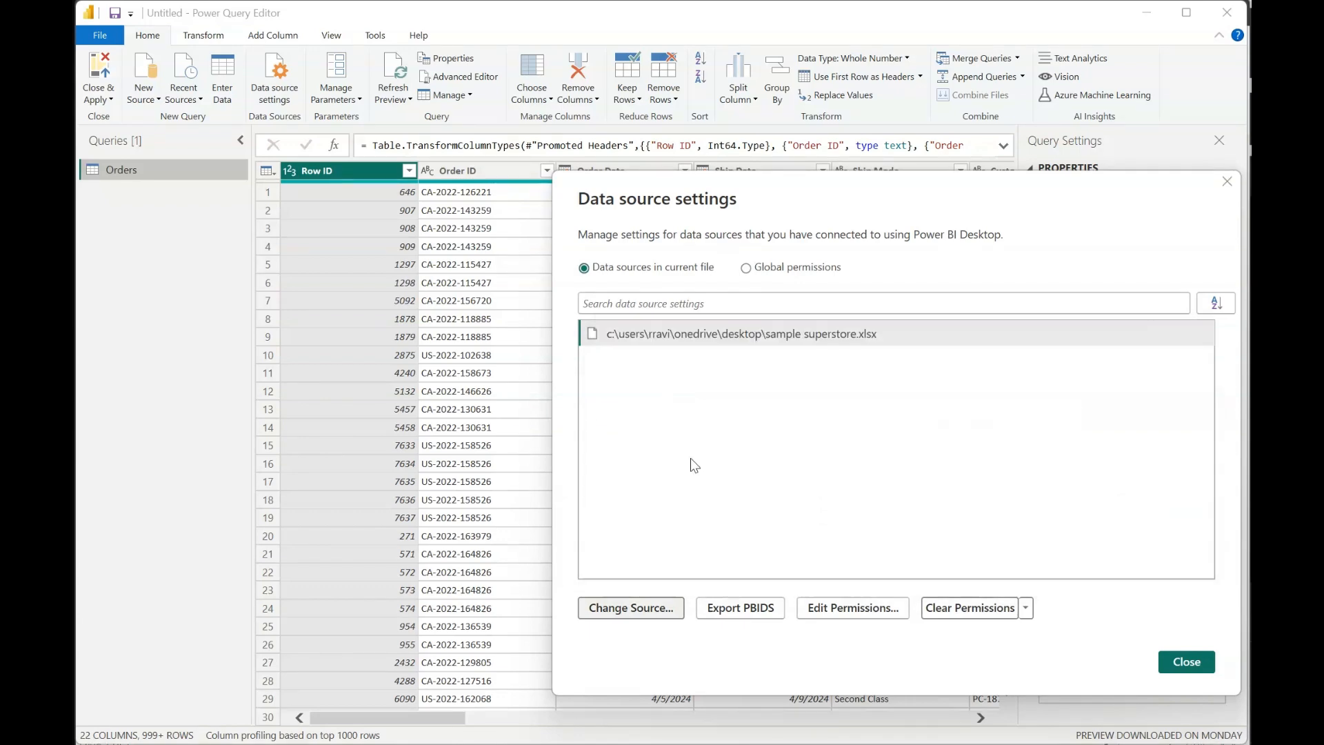
left_click(1186, 661)
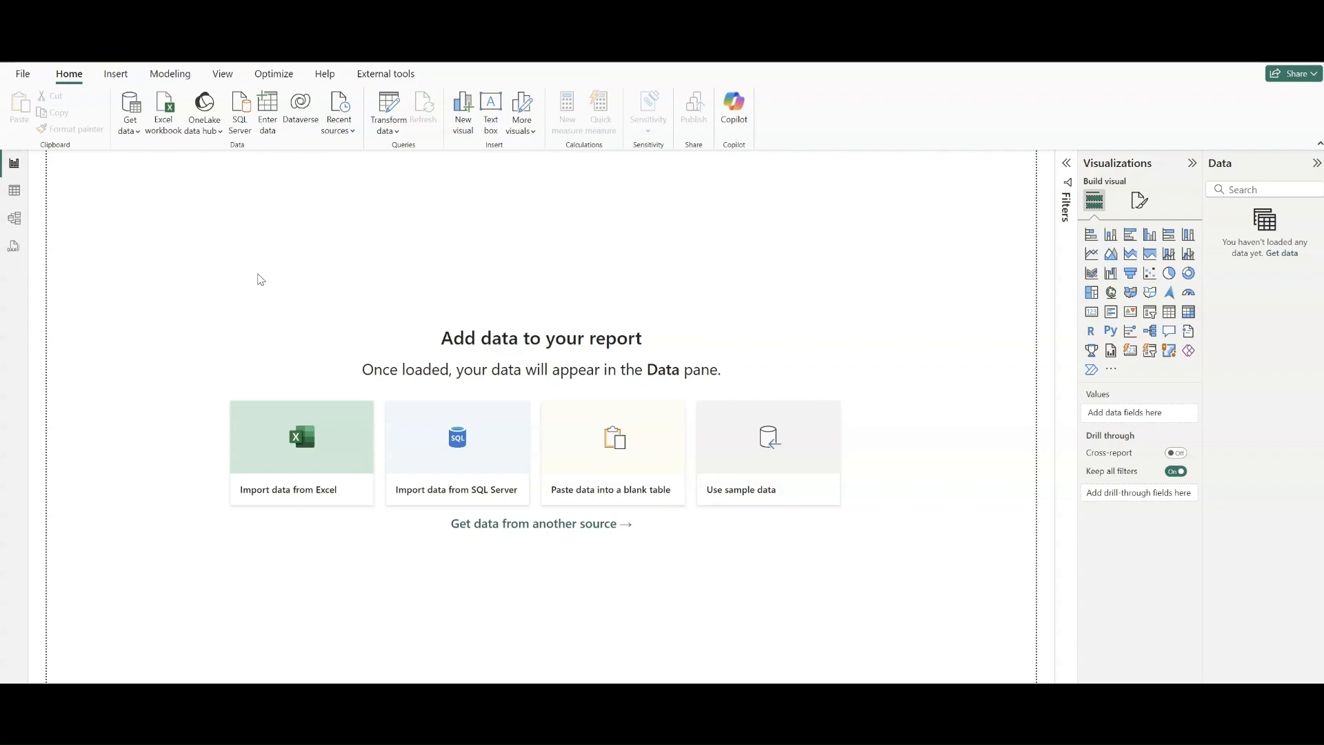
- In the empty report, connect to the Sample SuperStore Excel workbook and open its Orders sheet for data transformation
left_click(165, 123)
double_click(173, 150)
left_click(402, 268)
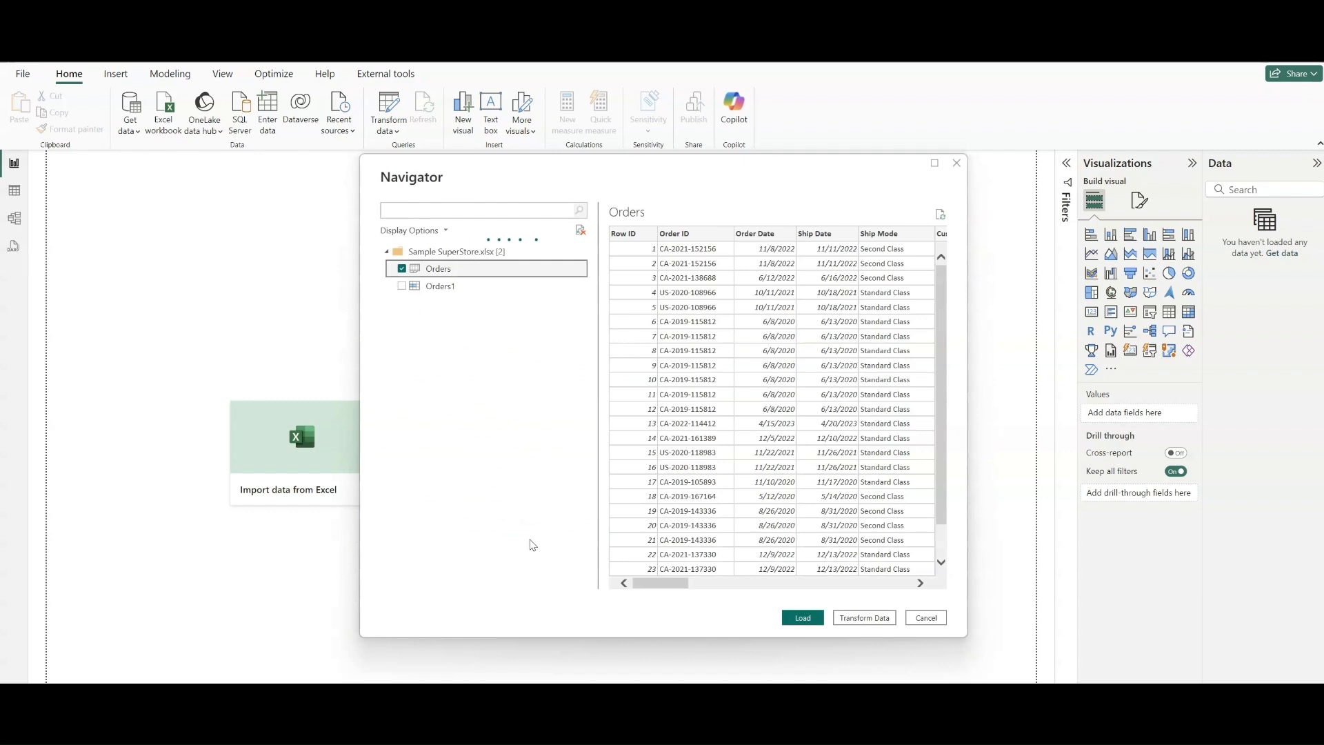
left_click(881, 618)
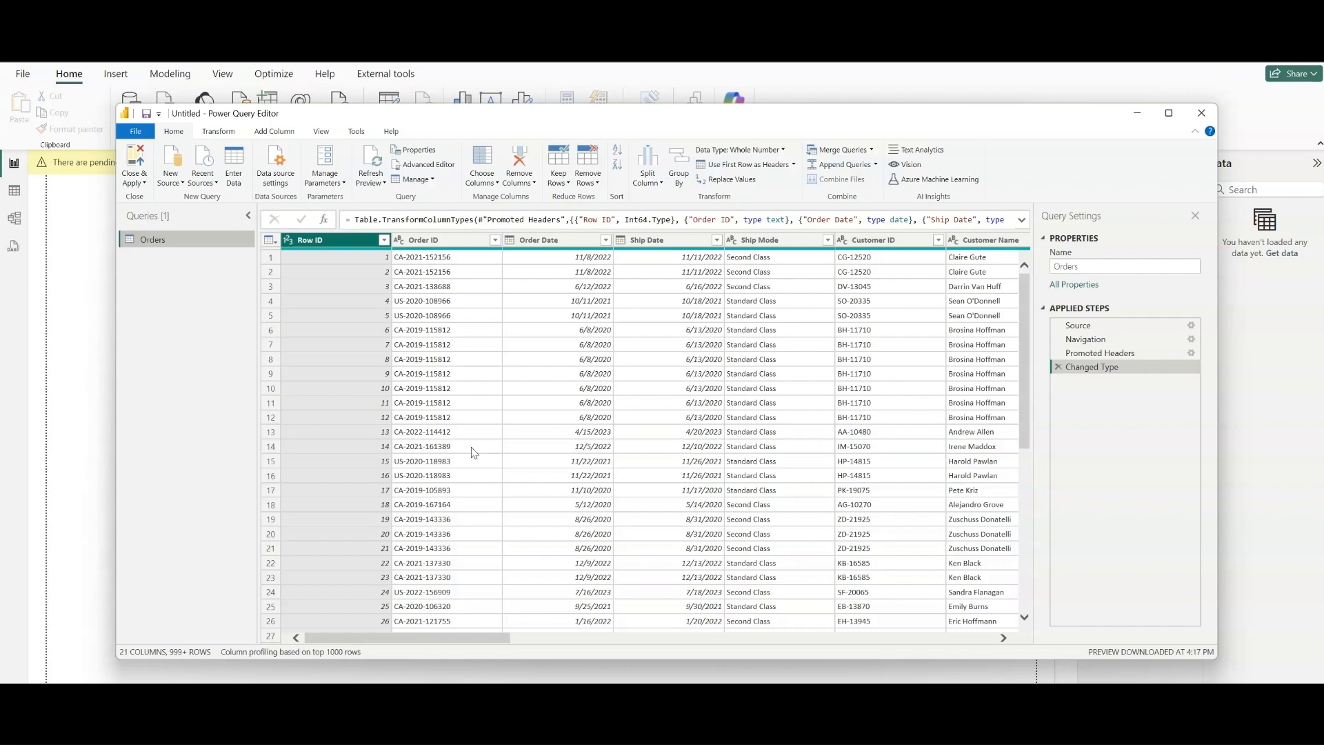
- Inspect the filter values of the Segment column in the Orders query without applying a filter
left_click_drag(491, 638, 639, 635)
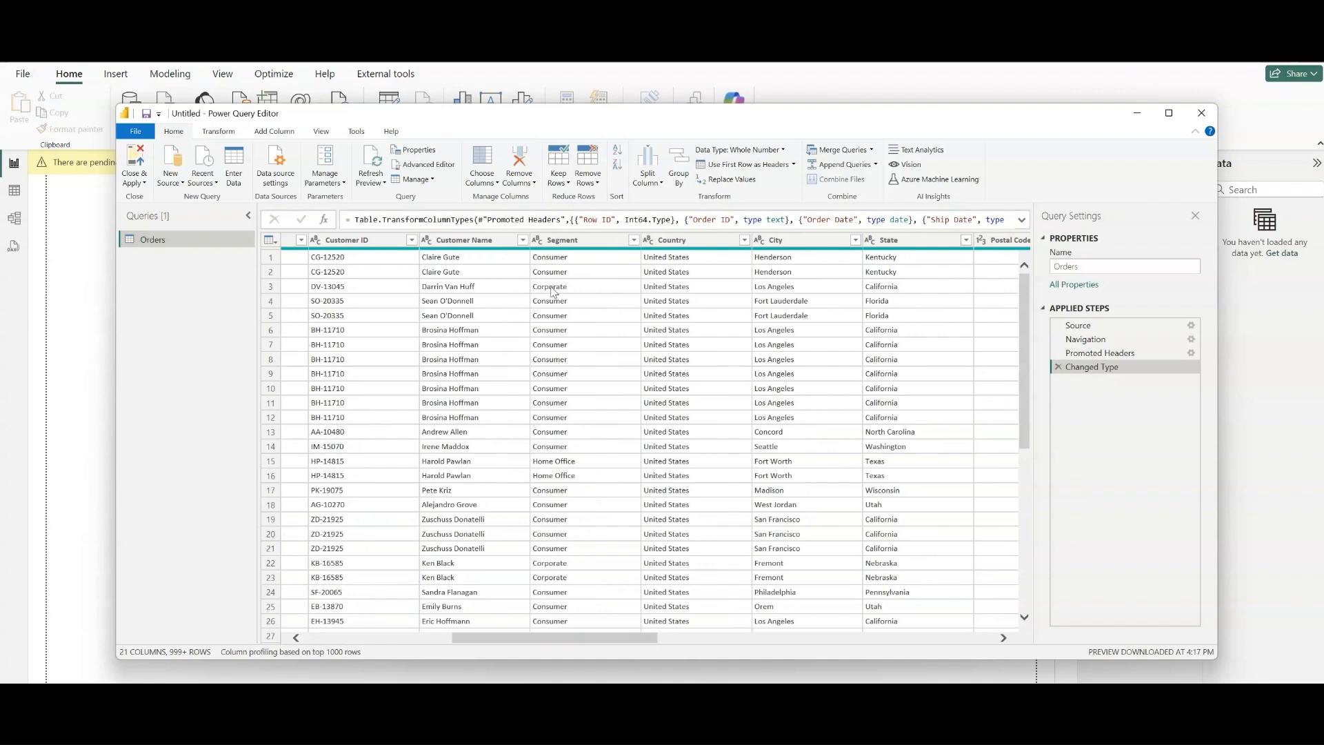
left_click(638, 242)
left_click(633, 240)
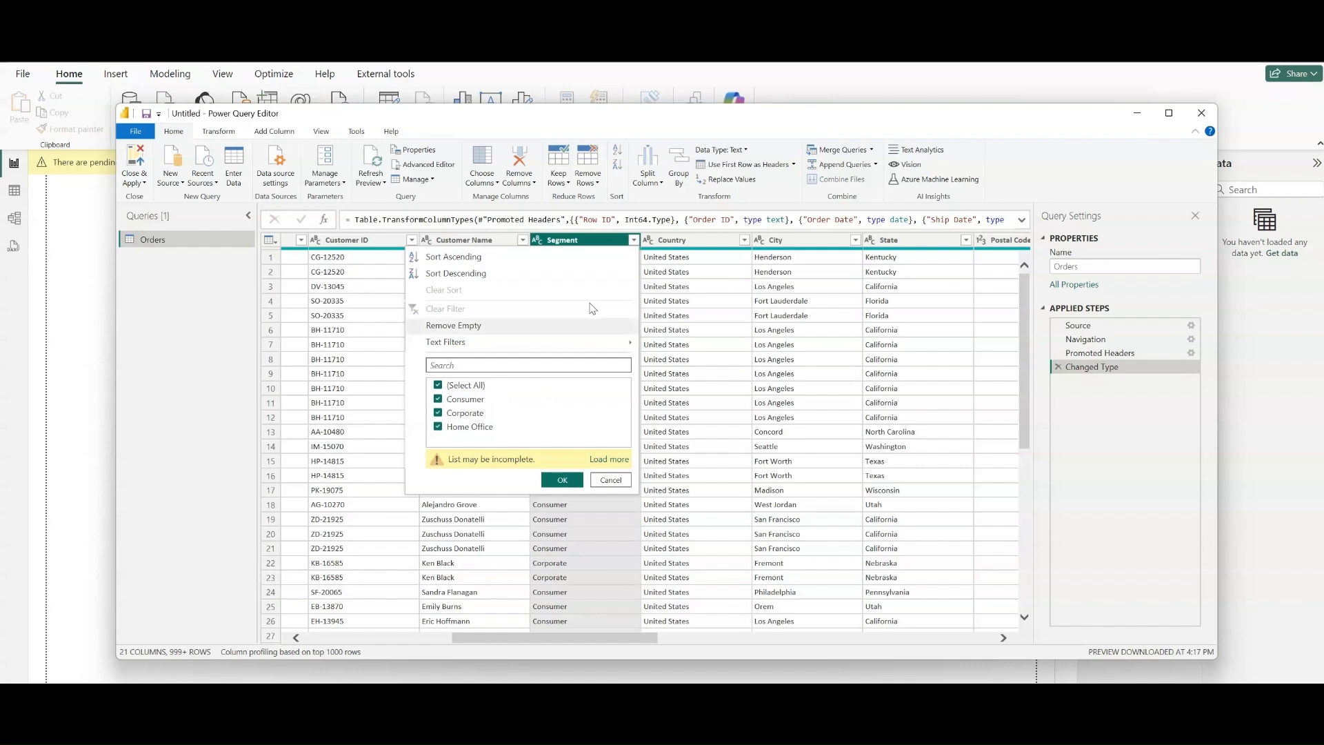
left_click(570, 243)
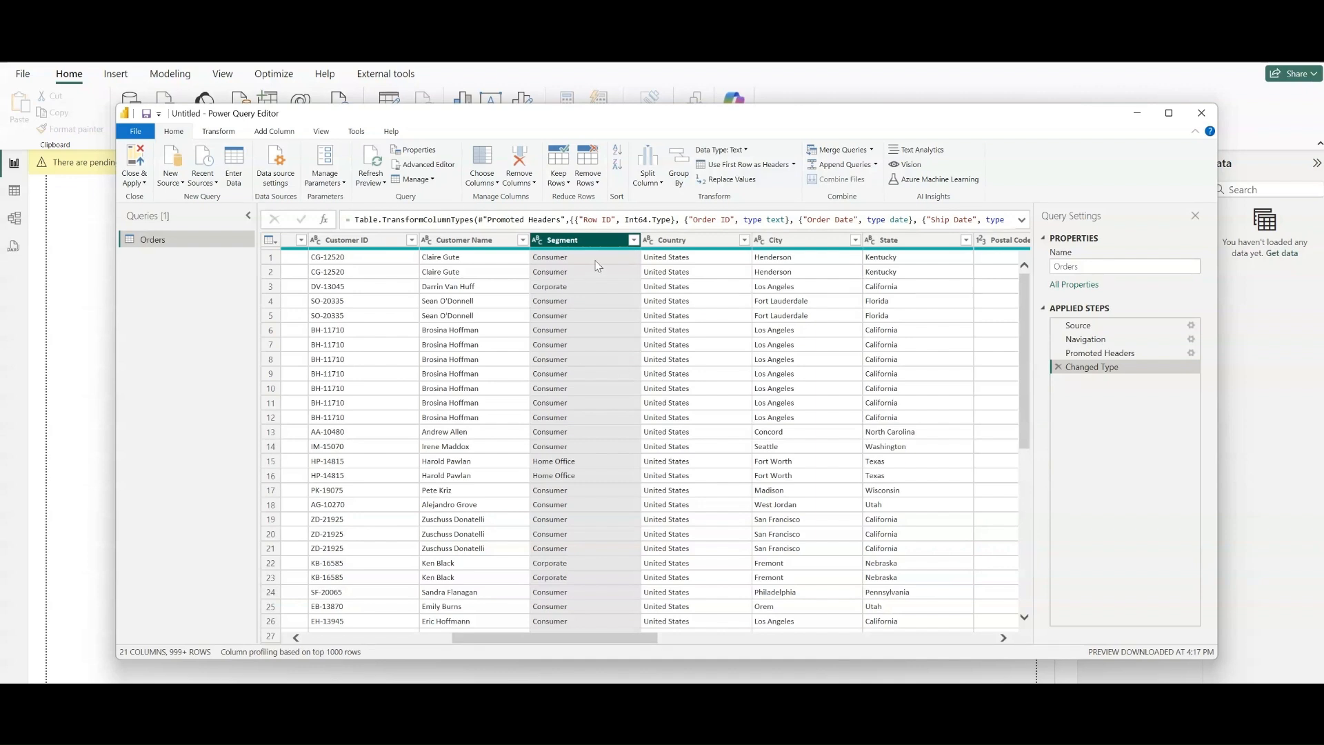
left_click(633, 240)
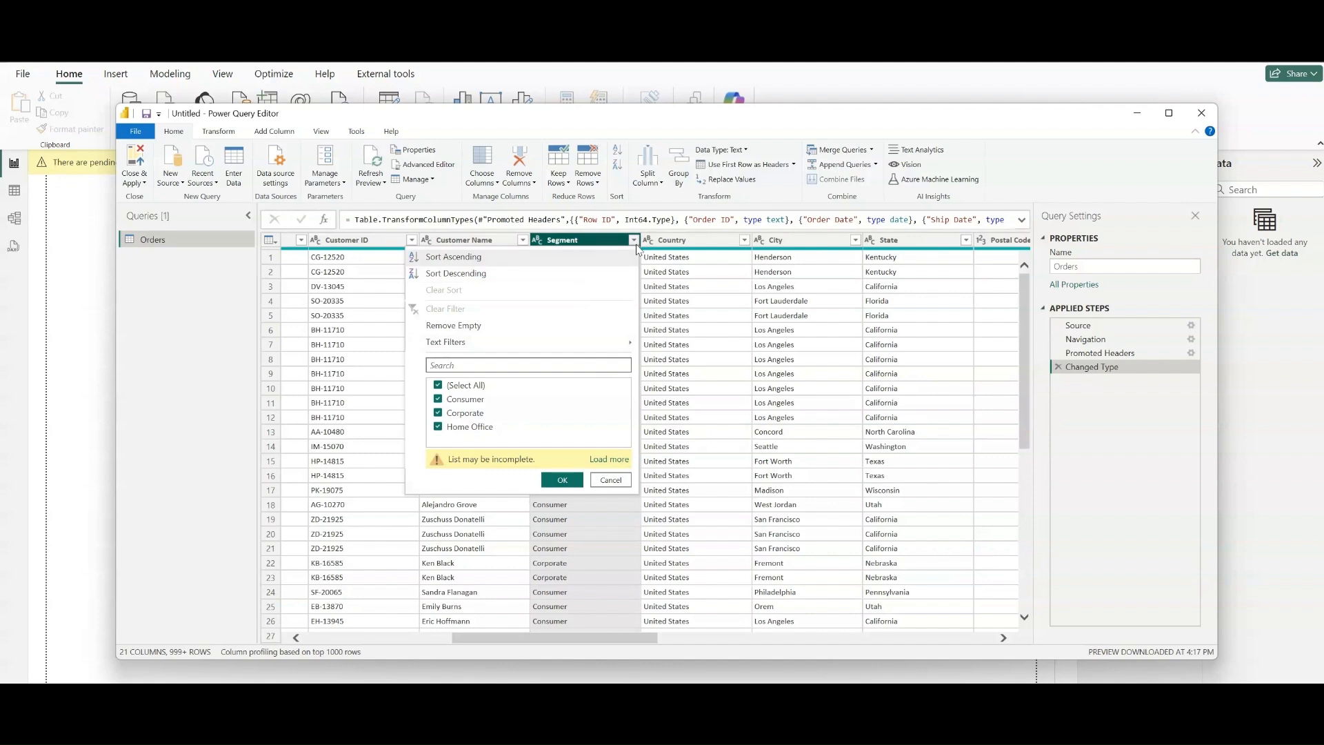
key("Escape")
- Add the Segment column as a new query and remove the duplicates from its list
right_click(607, 249)
right_click(587, 237)
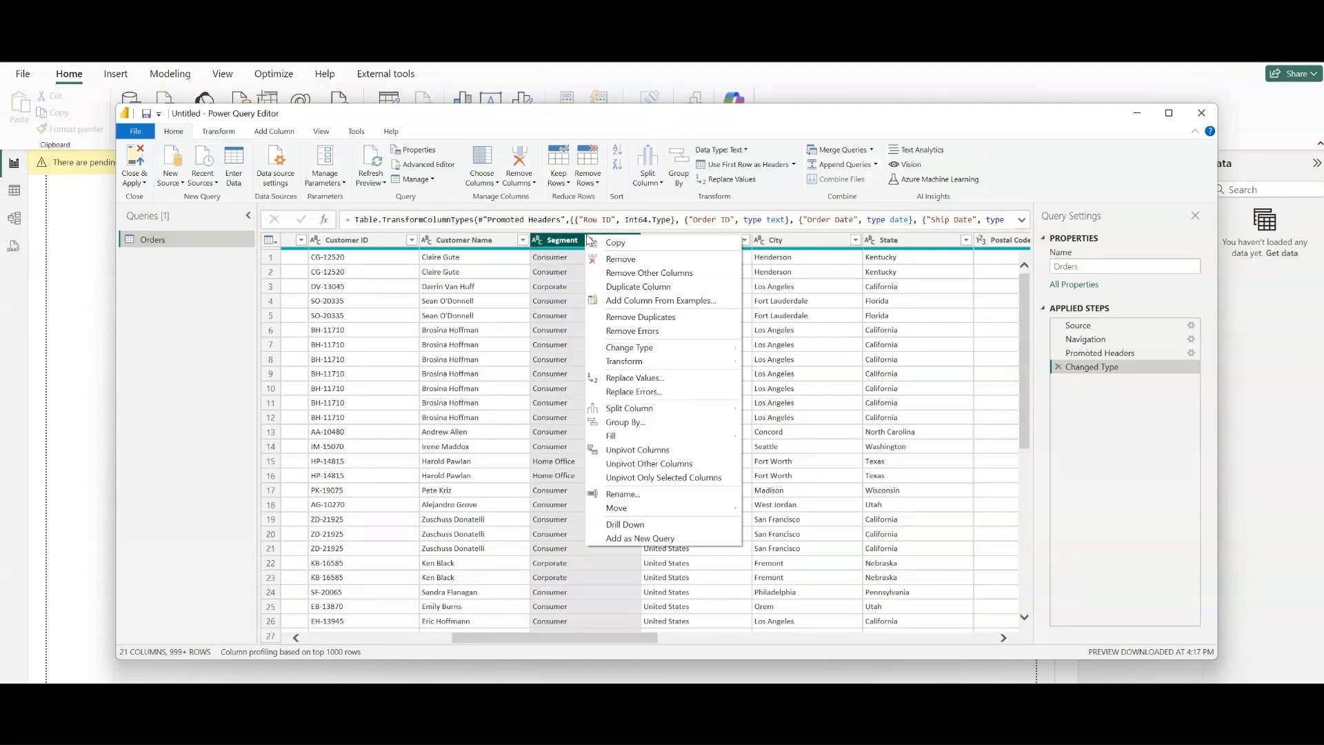
left_click(635, 543)
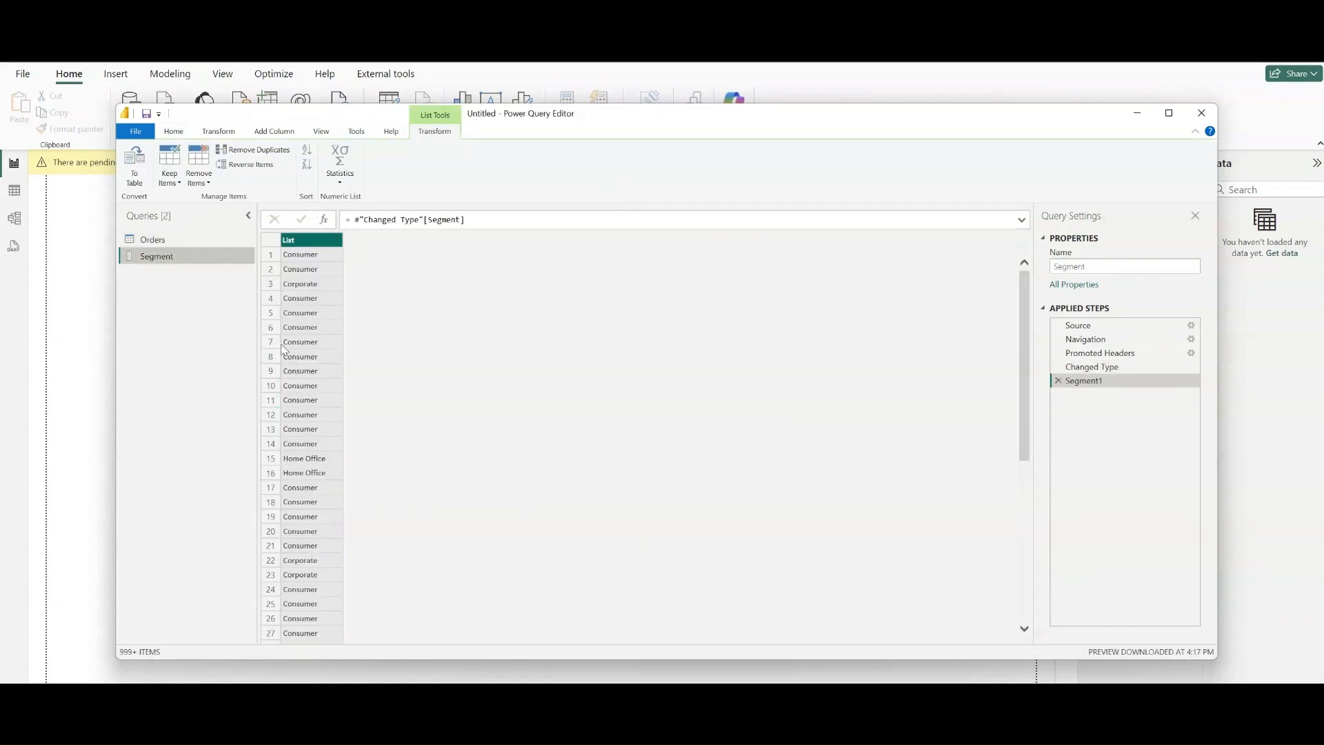
right_click(314, 240)
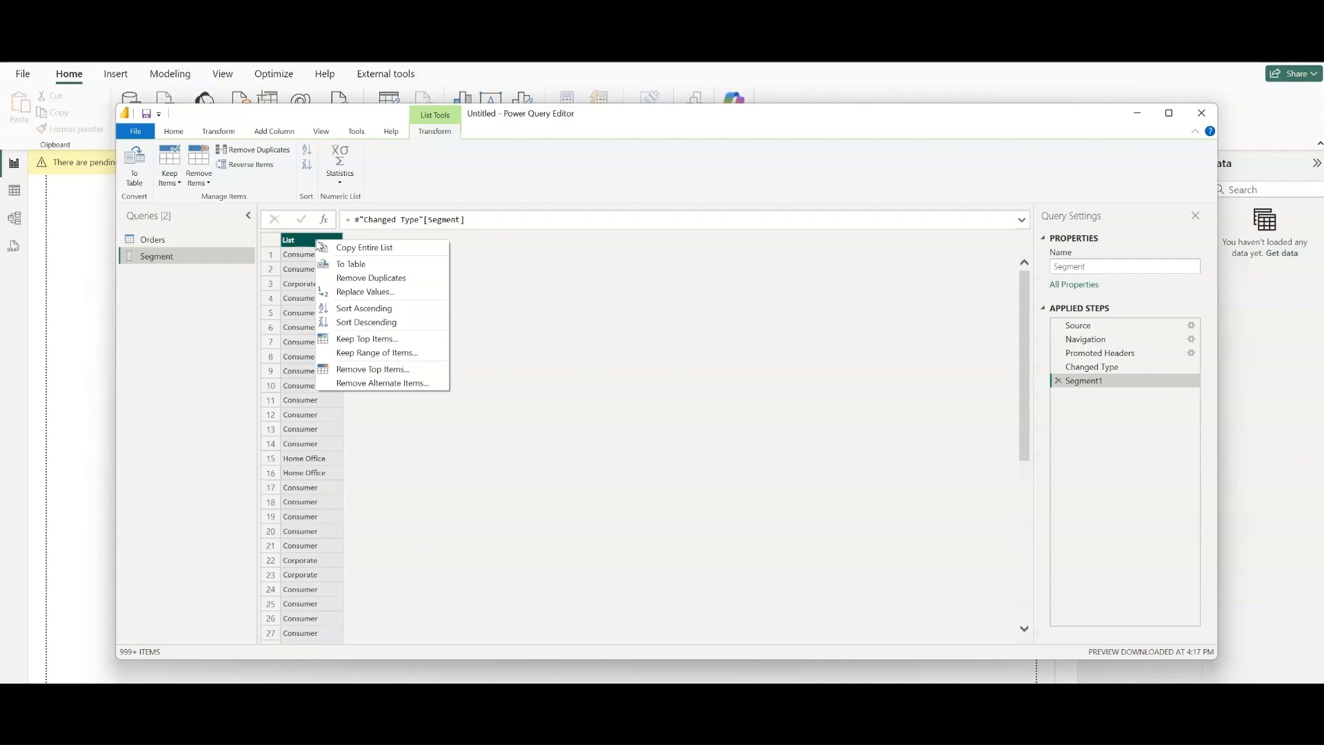
left_click(362, 279)
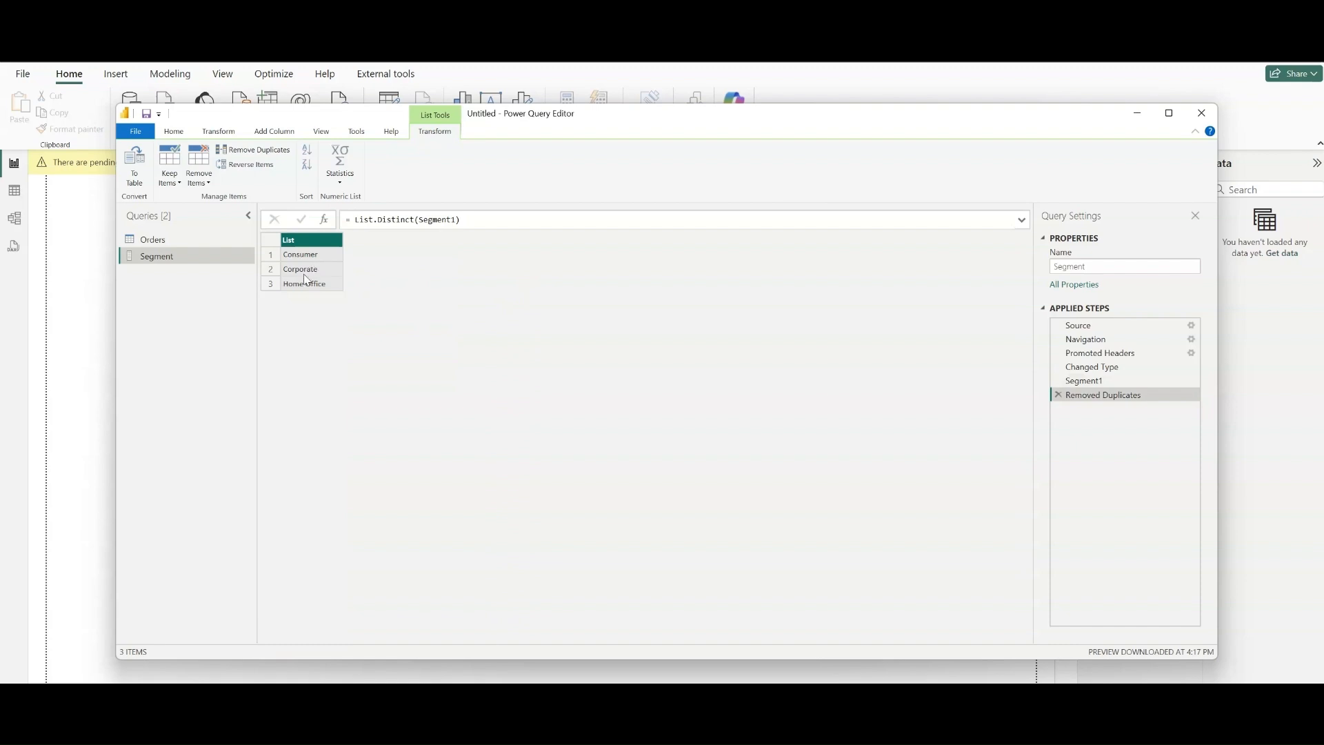
- From the Orders query, start a new parameter and try to name it Segment
left_click(154, 234)
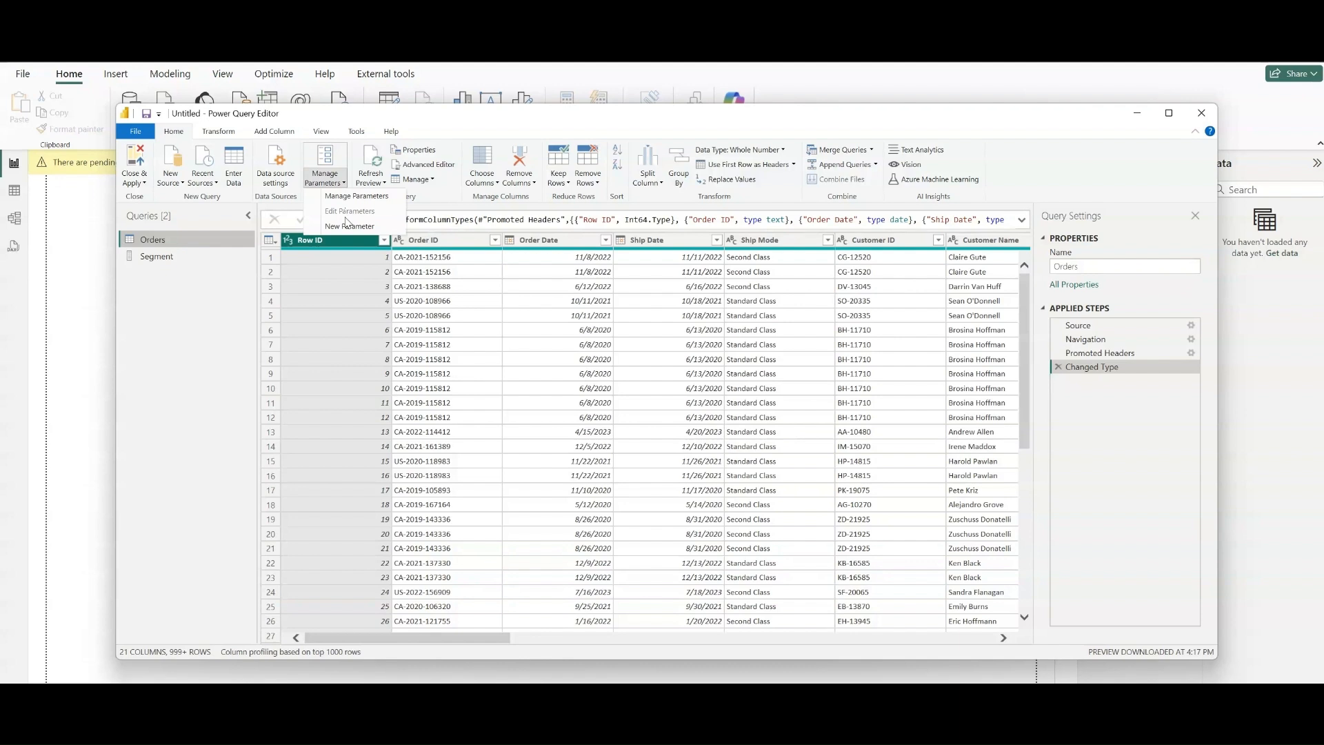
left_click(346, 227)
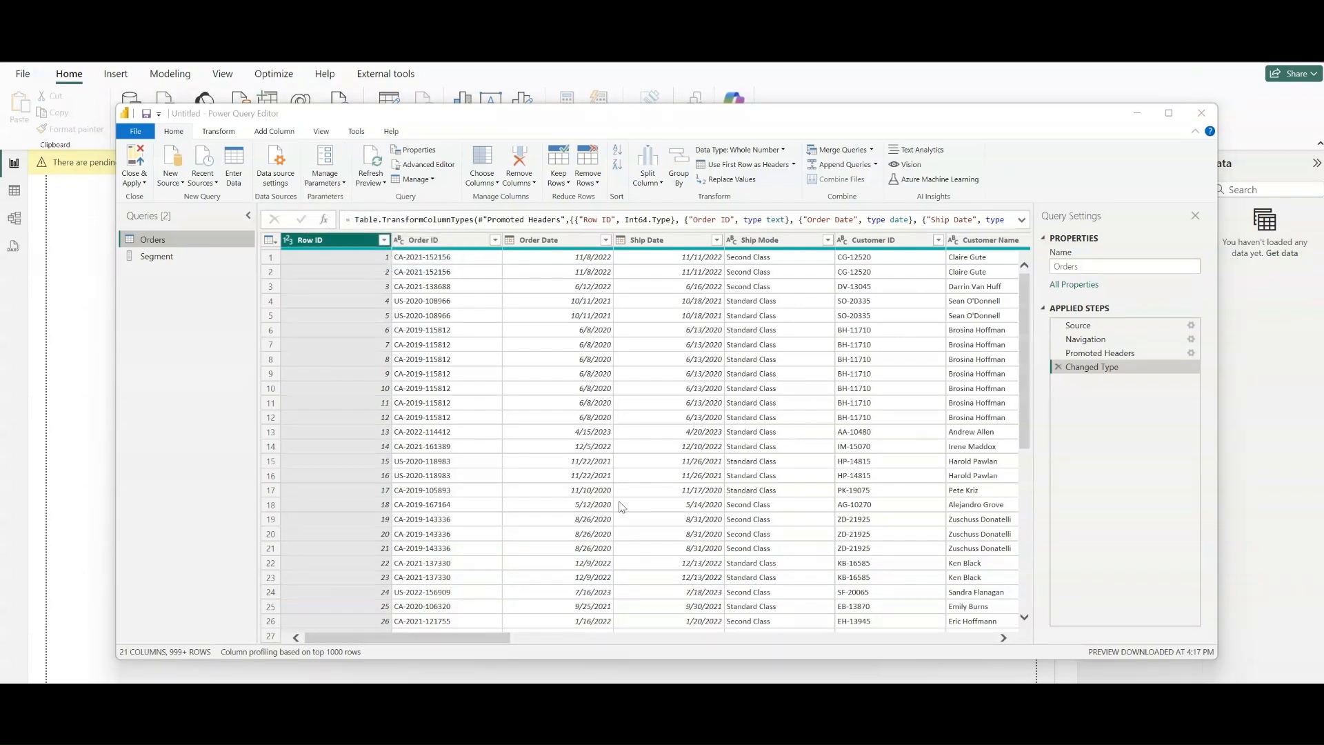
double_click(673, 242)
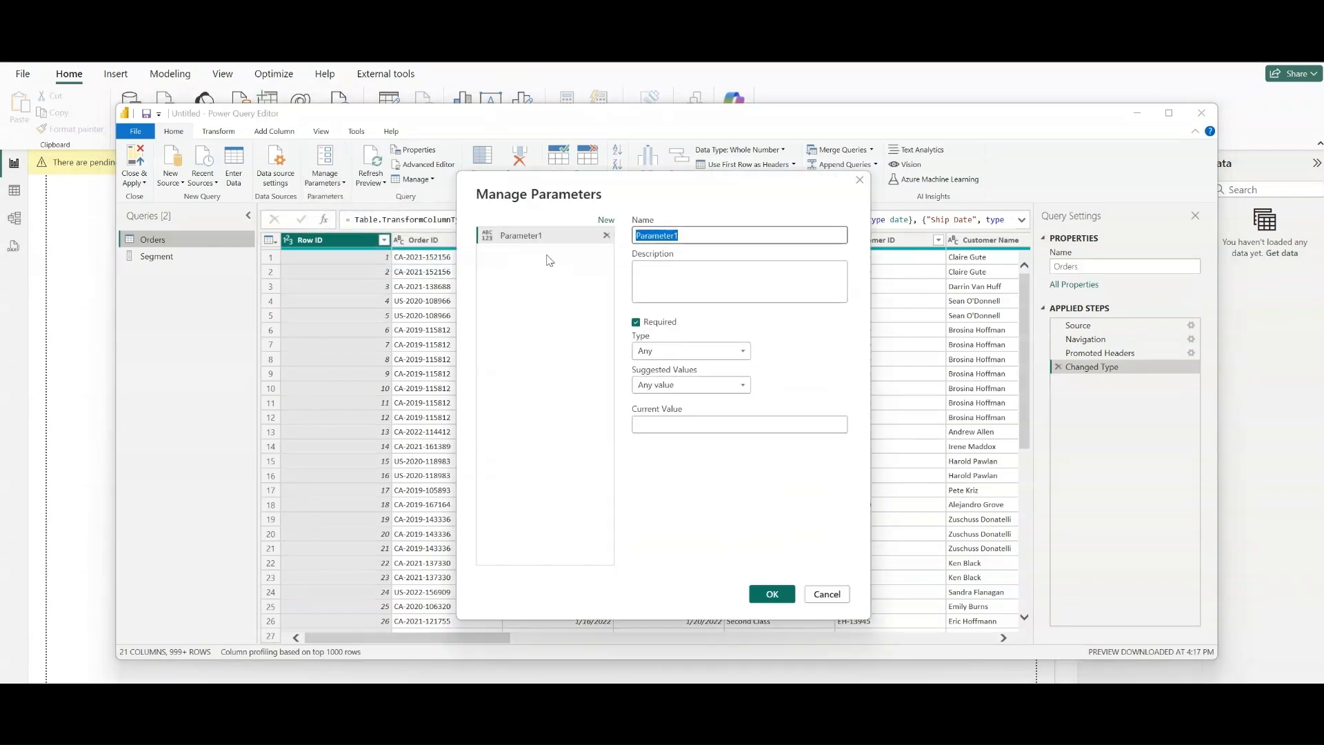
type("Segment")
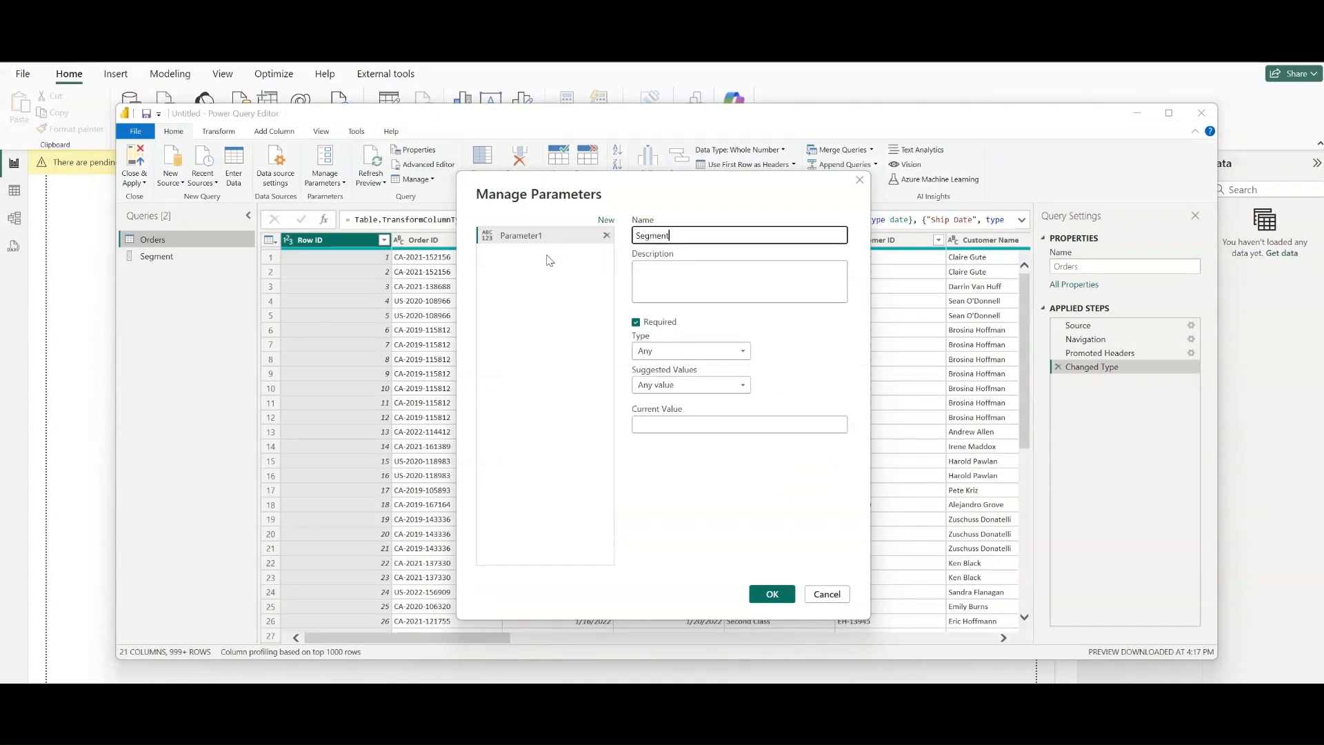
left_click(696, 356)
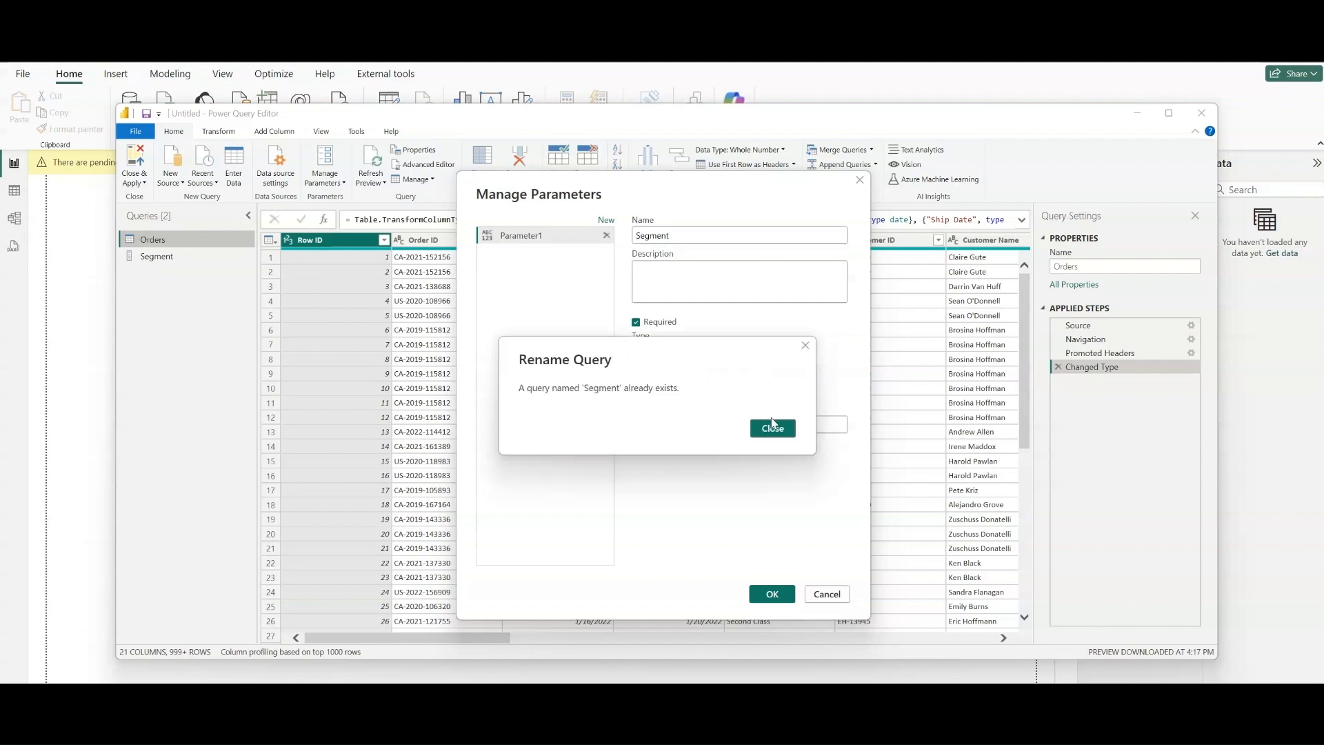
left_click(805, 348)
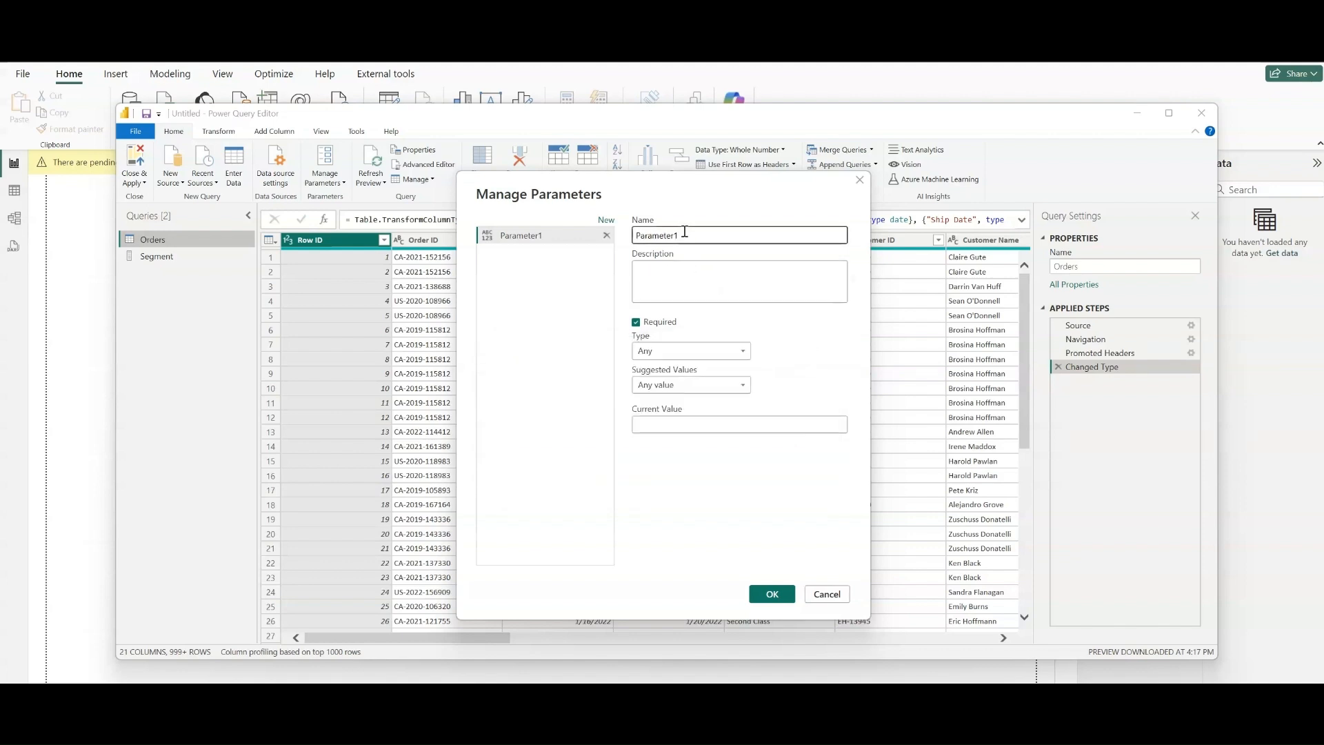
- Name the parameter Segment1 and set its type to Text
left_click(572, 240)
type("Segment1")
left_click(694, 350)
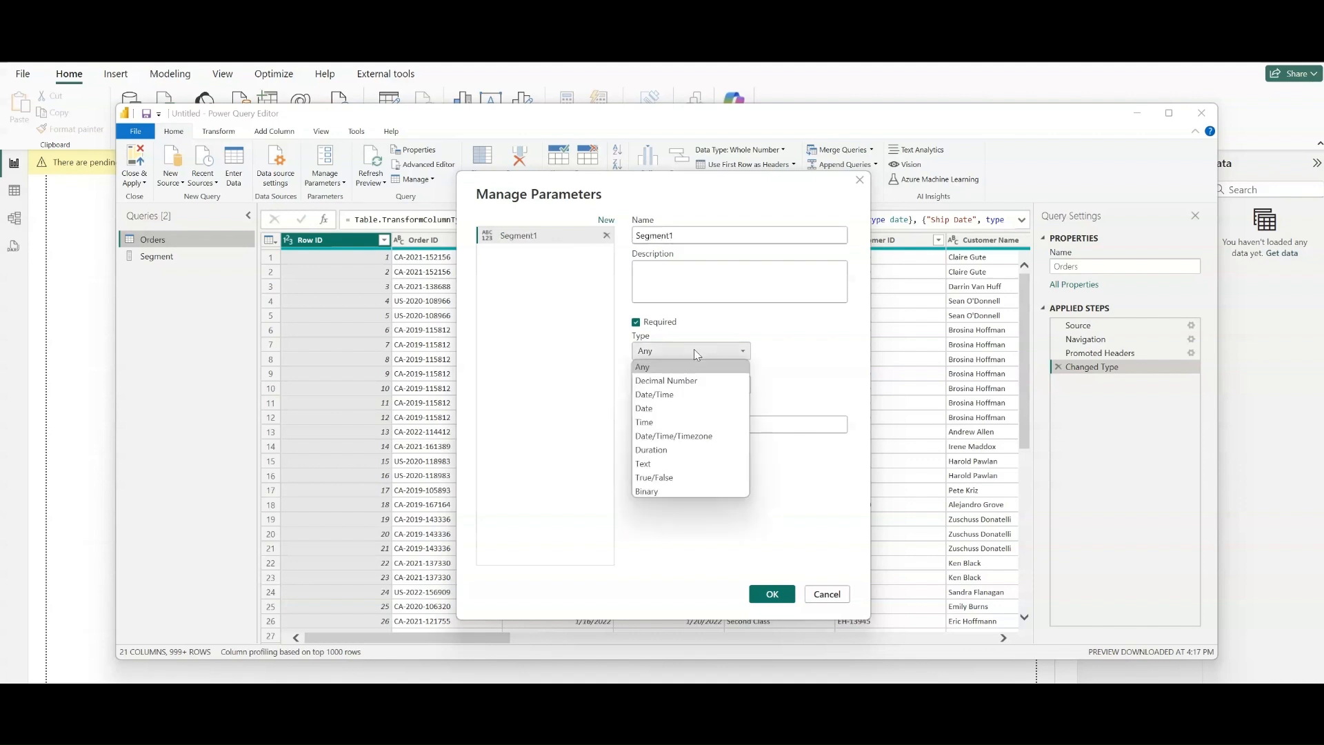
left_click(677, 466)
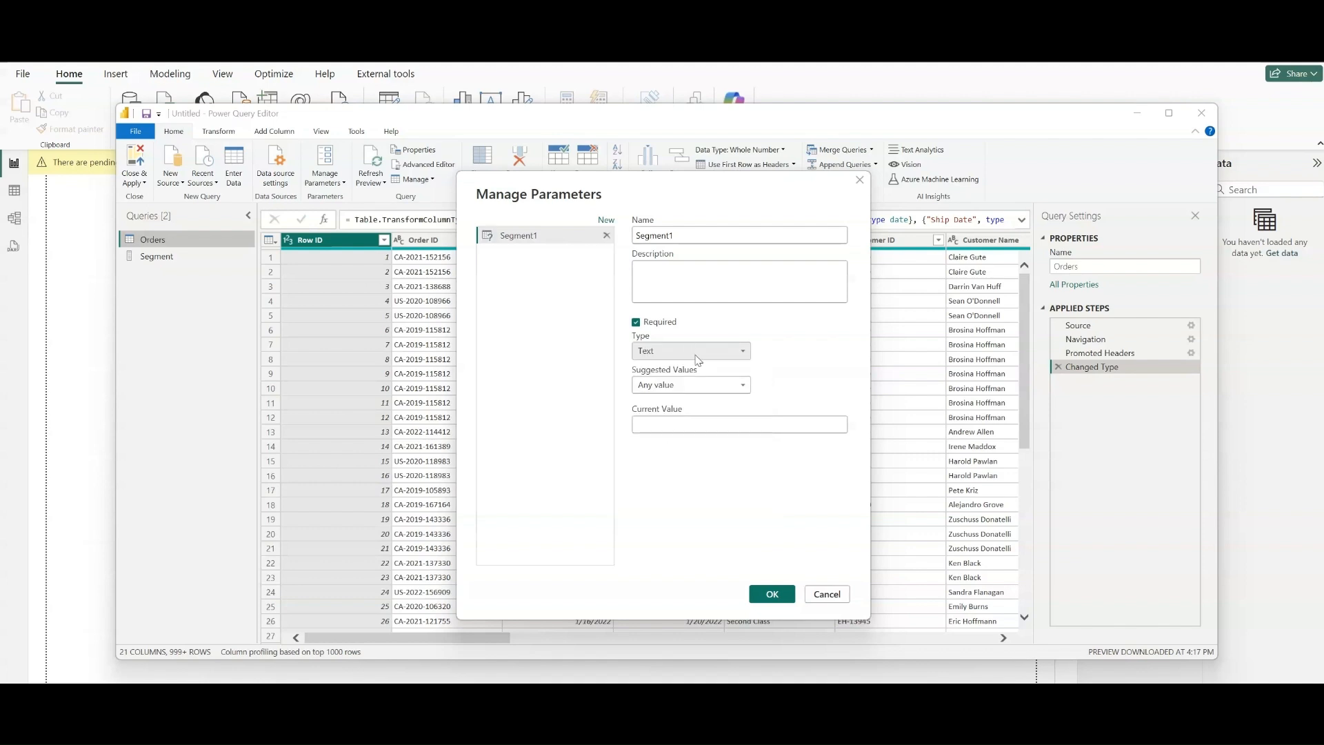
- Take the parameter's suggested values from the Segment query, set its current value to Corporate, and create it
left_click(712, 390)
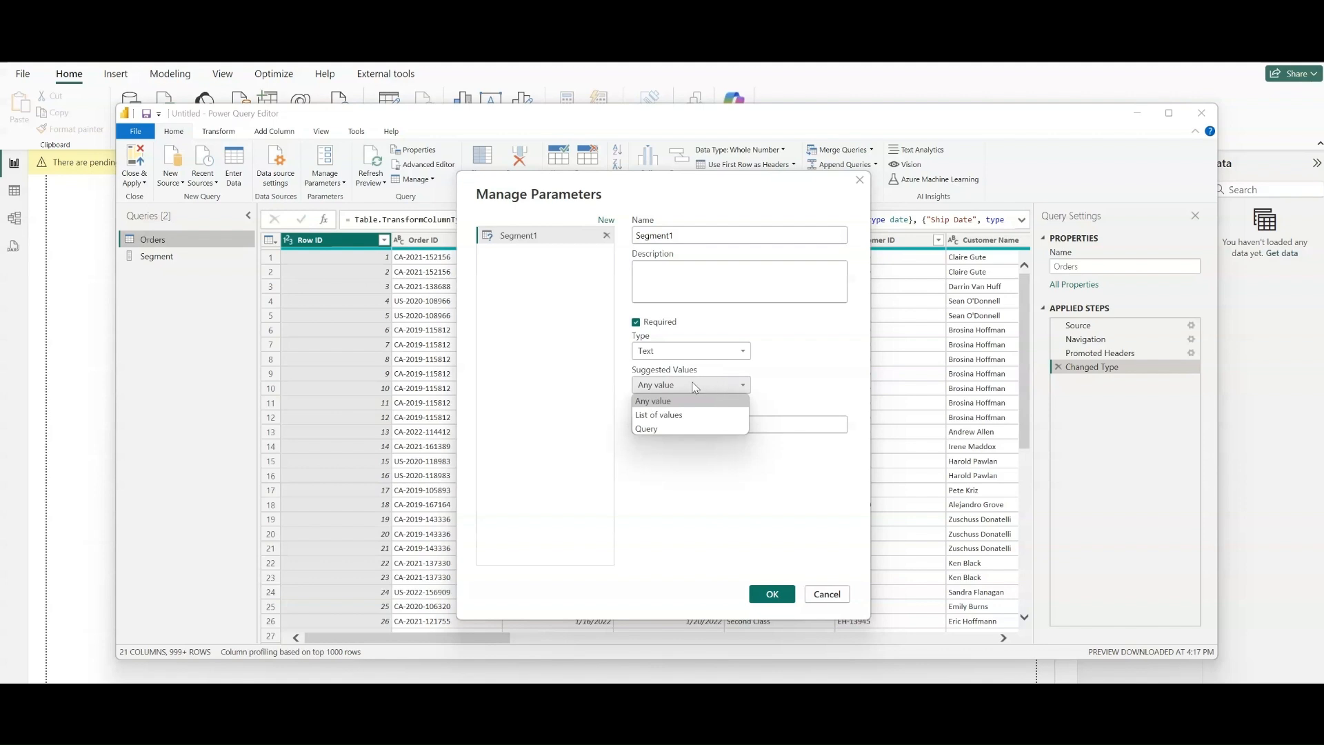
left_click(657, 429)
left_click(712, 424)
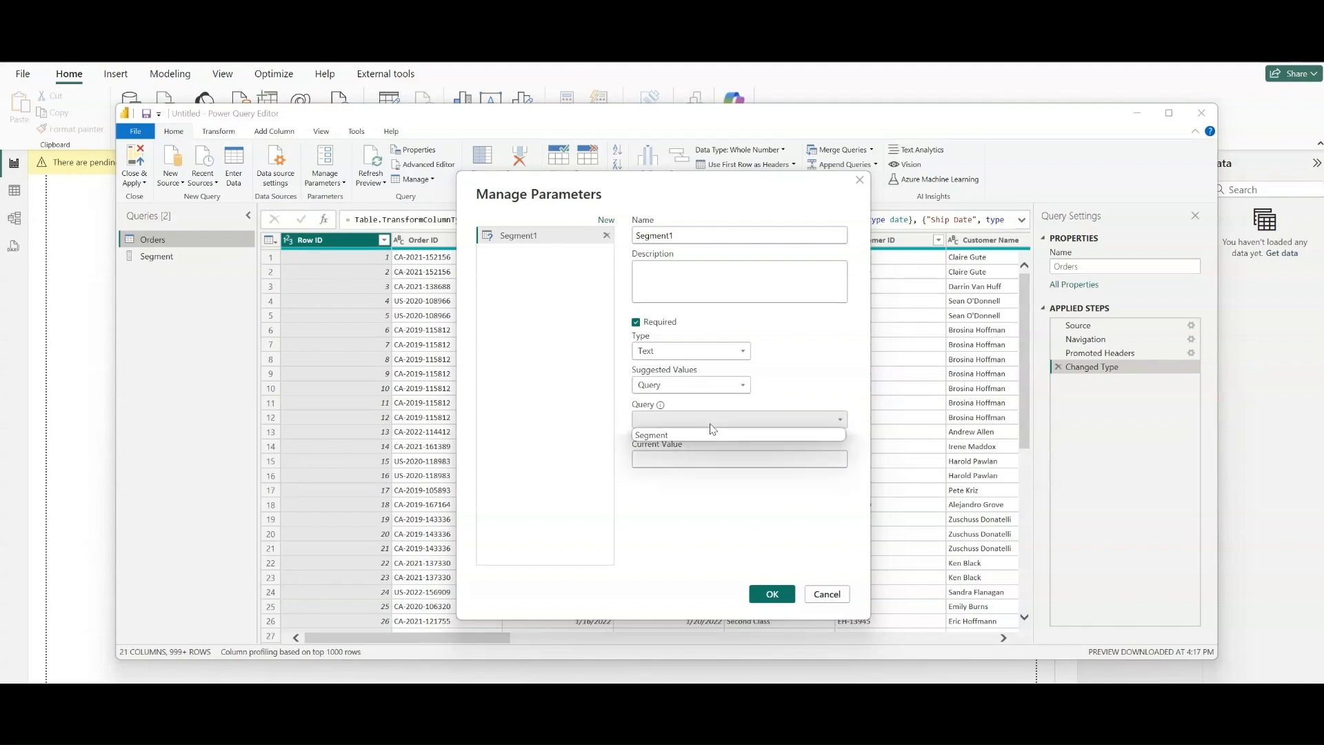
left_click(688, 434)
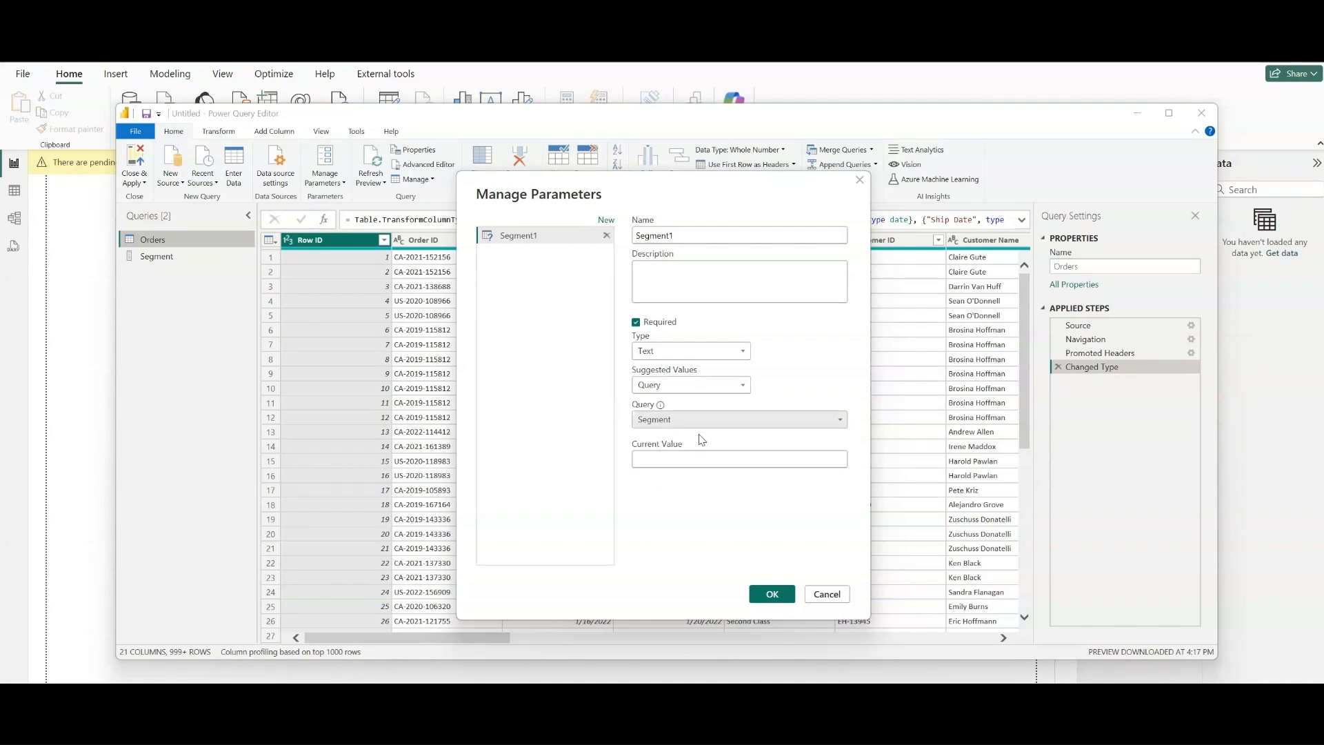
left_click(687, 458)
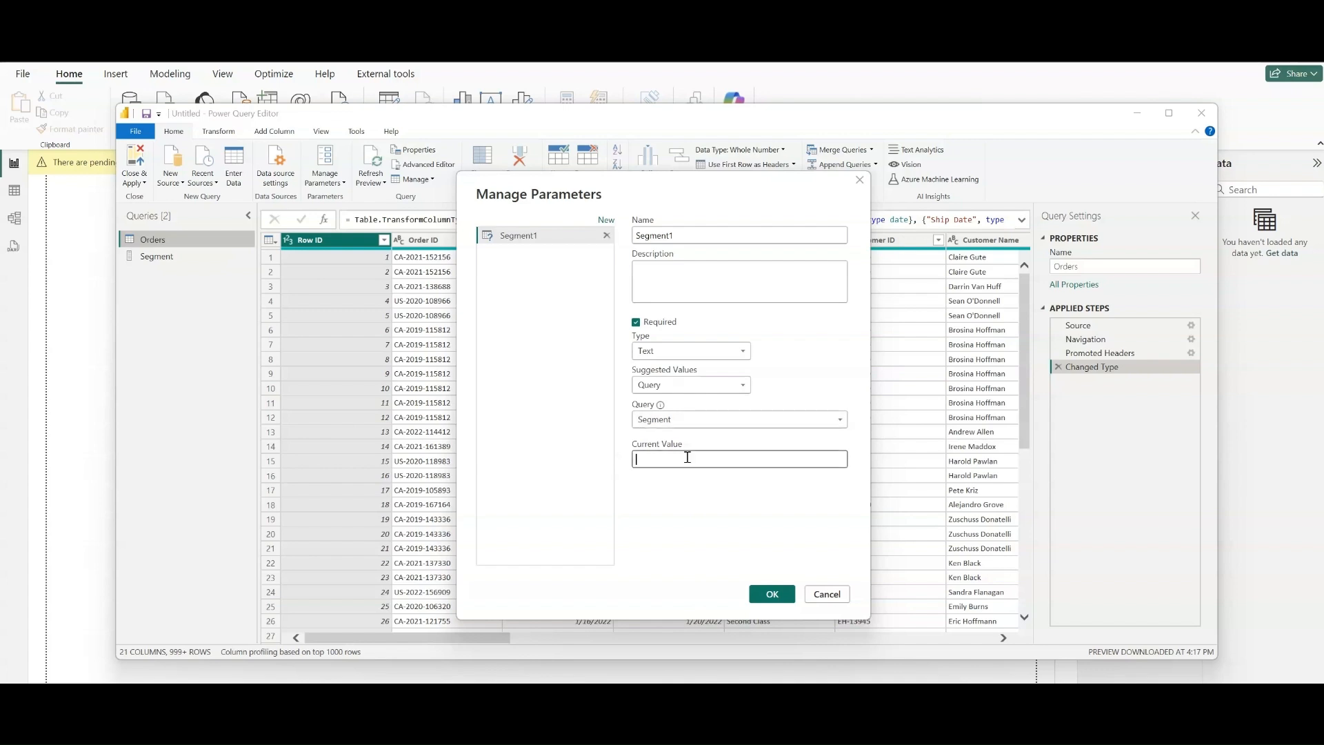
left_click(688, 458)
type("Corporate")
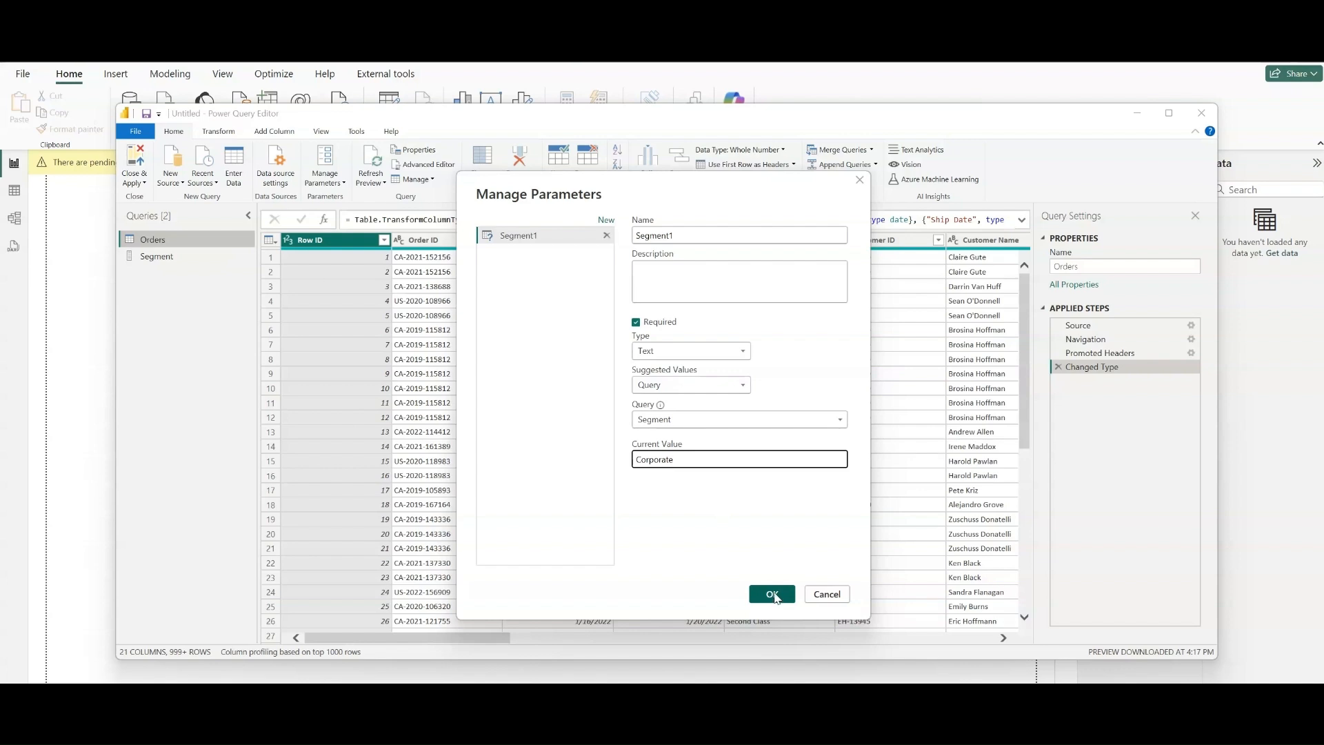
left_click(773, 595)
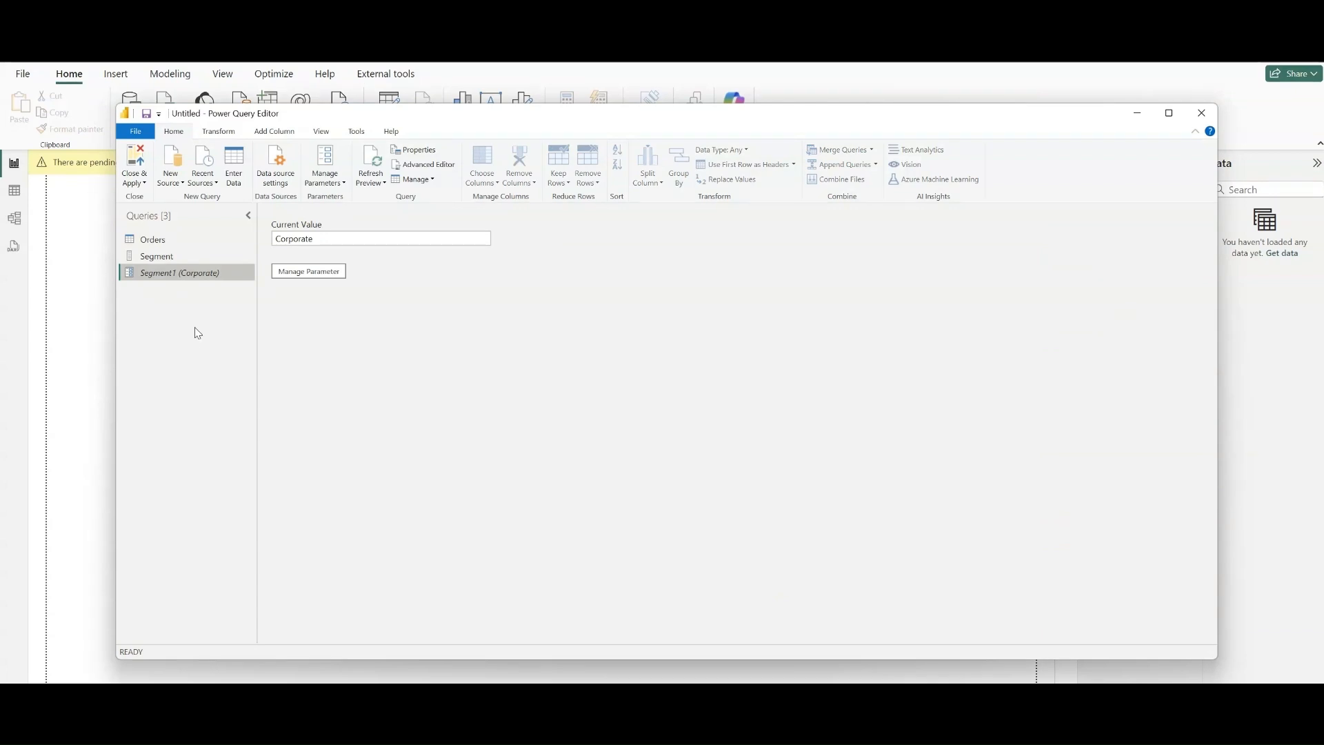
- Filter the Orders query to rows where Segment equals the Segment1 parameter, and close and apply the changes to the report
left_click(153, 240)
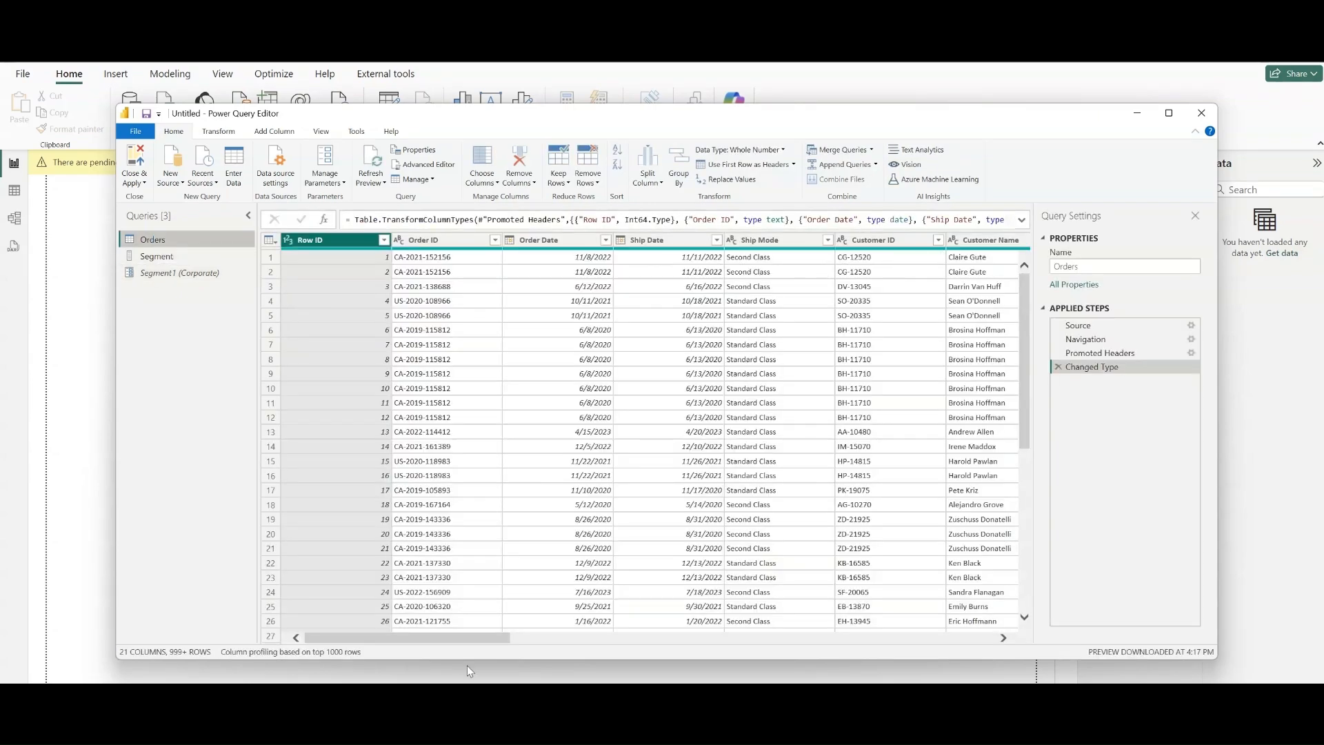
left_click_drag(462, 640, 559, 594)
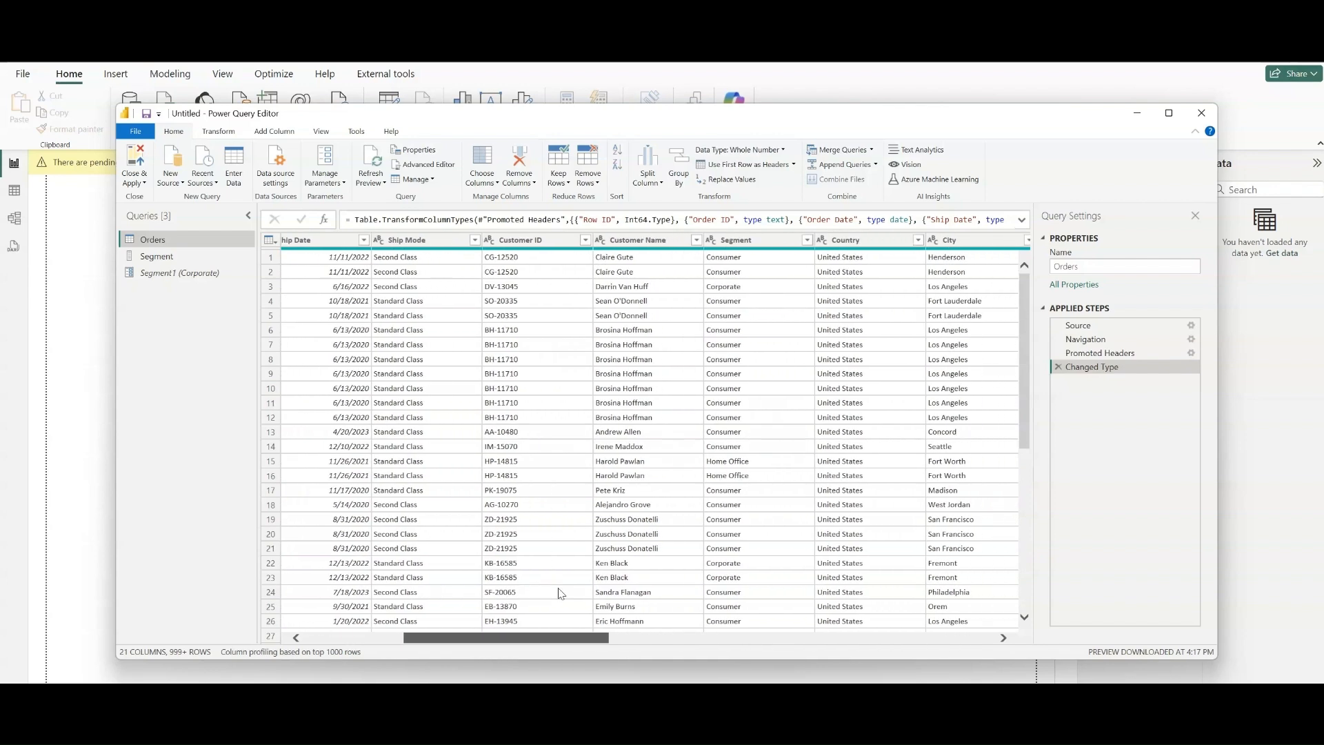
left_click(806, 239)
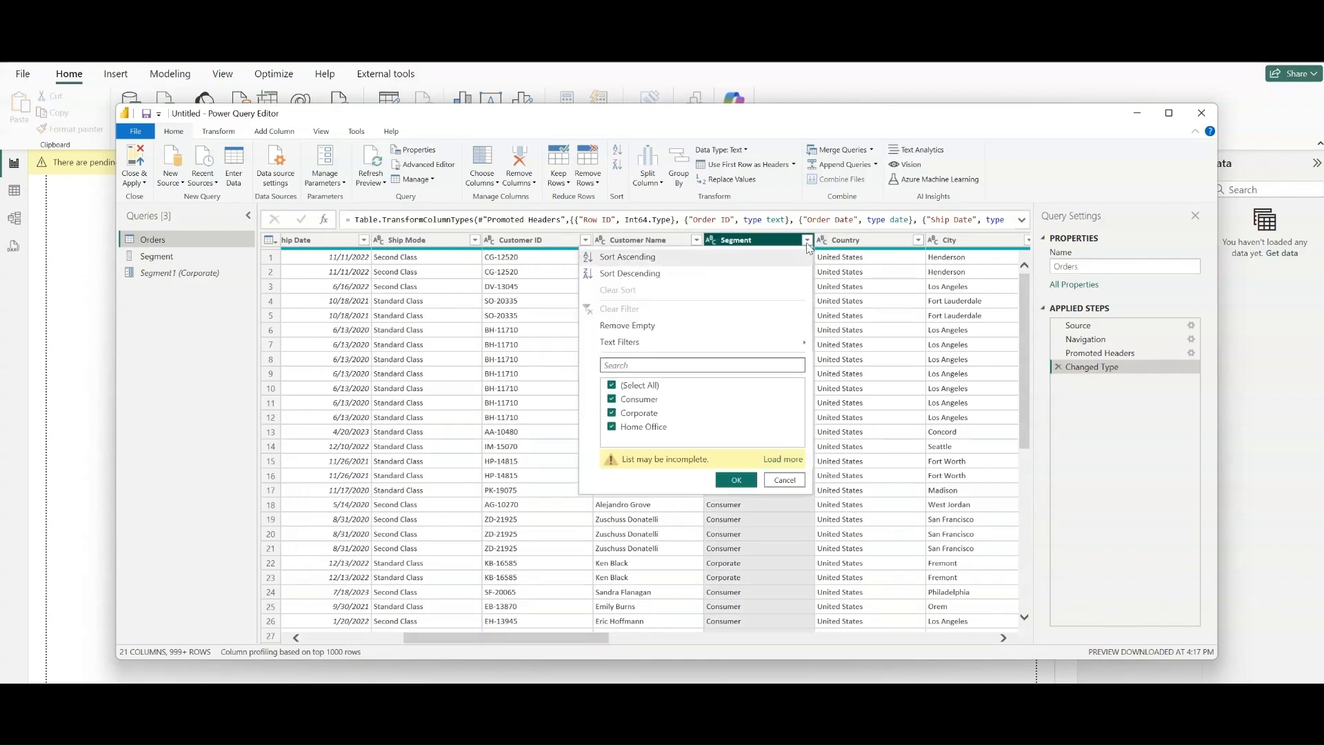
mouse_move(758, 342)
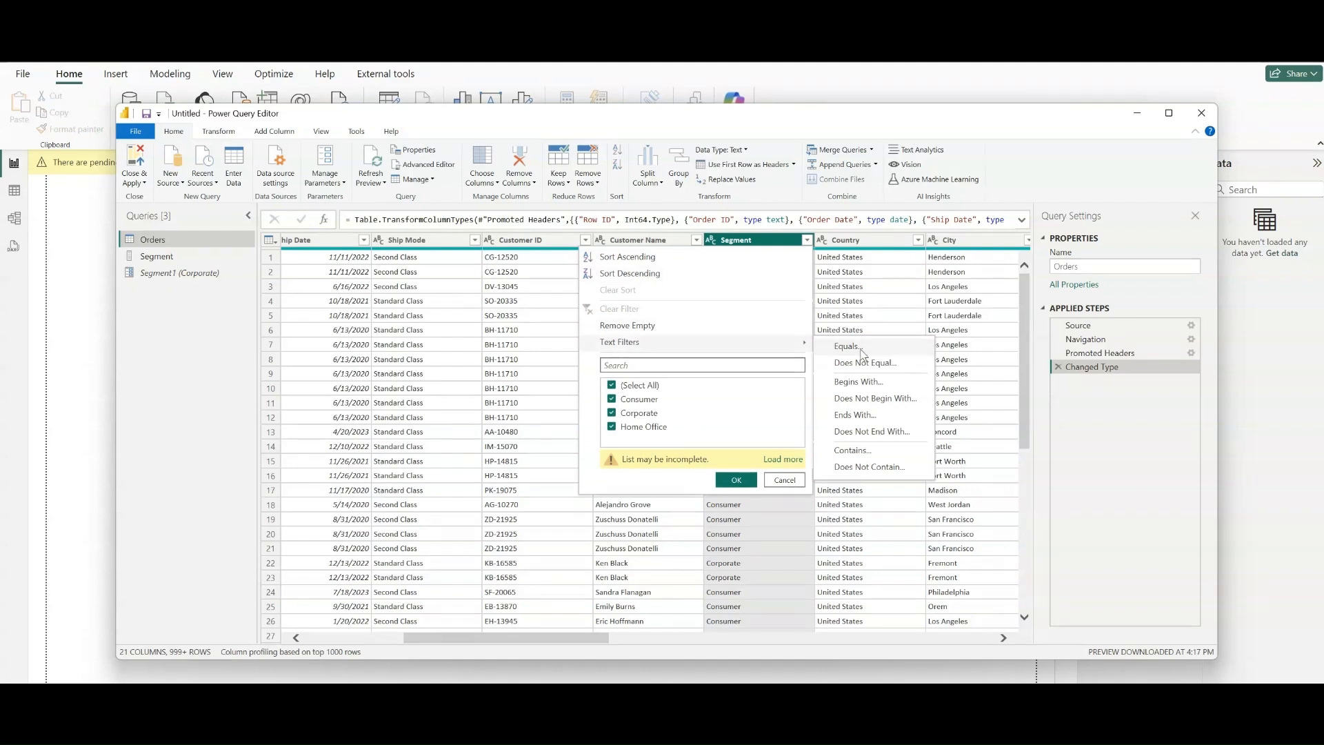
key("Escape")
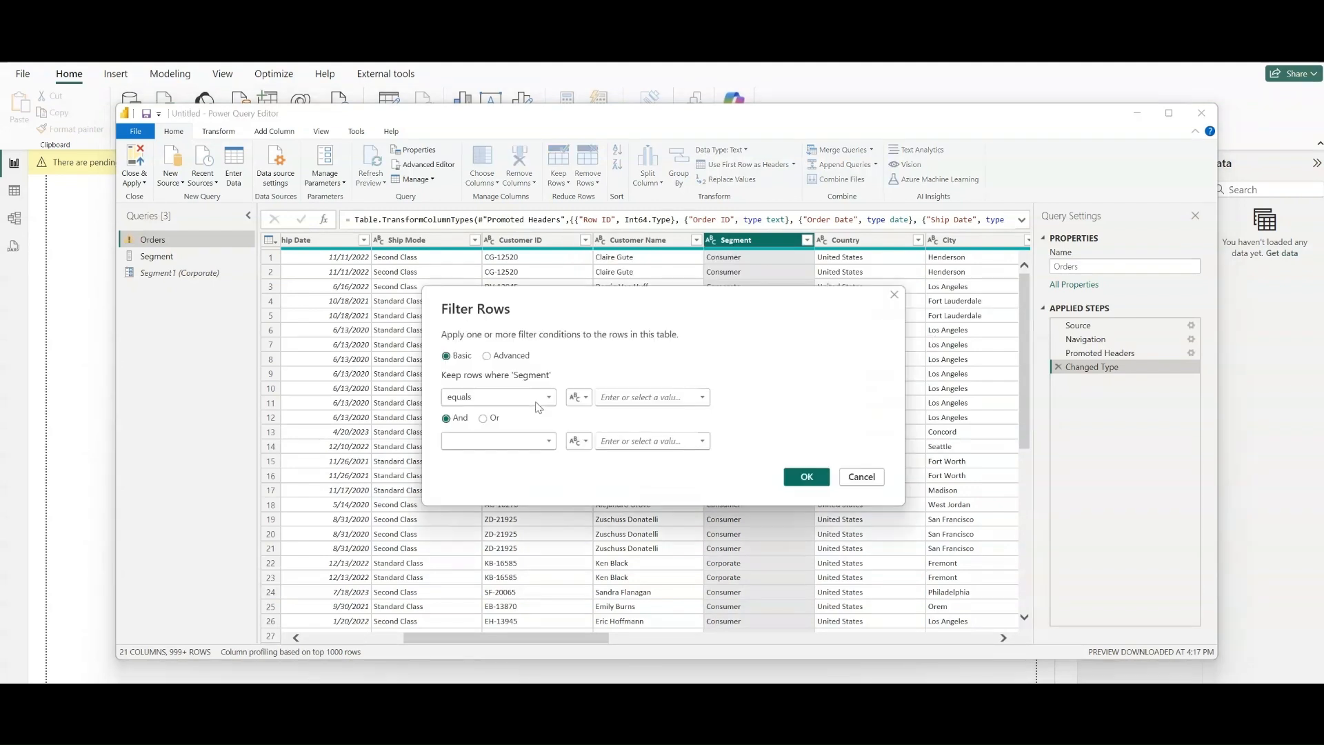
left_click(578, 398)
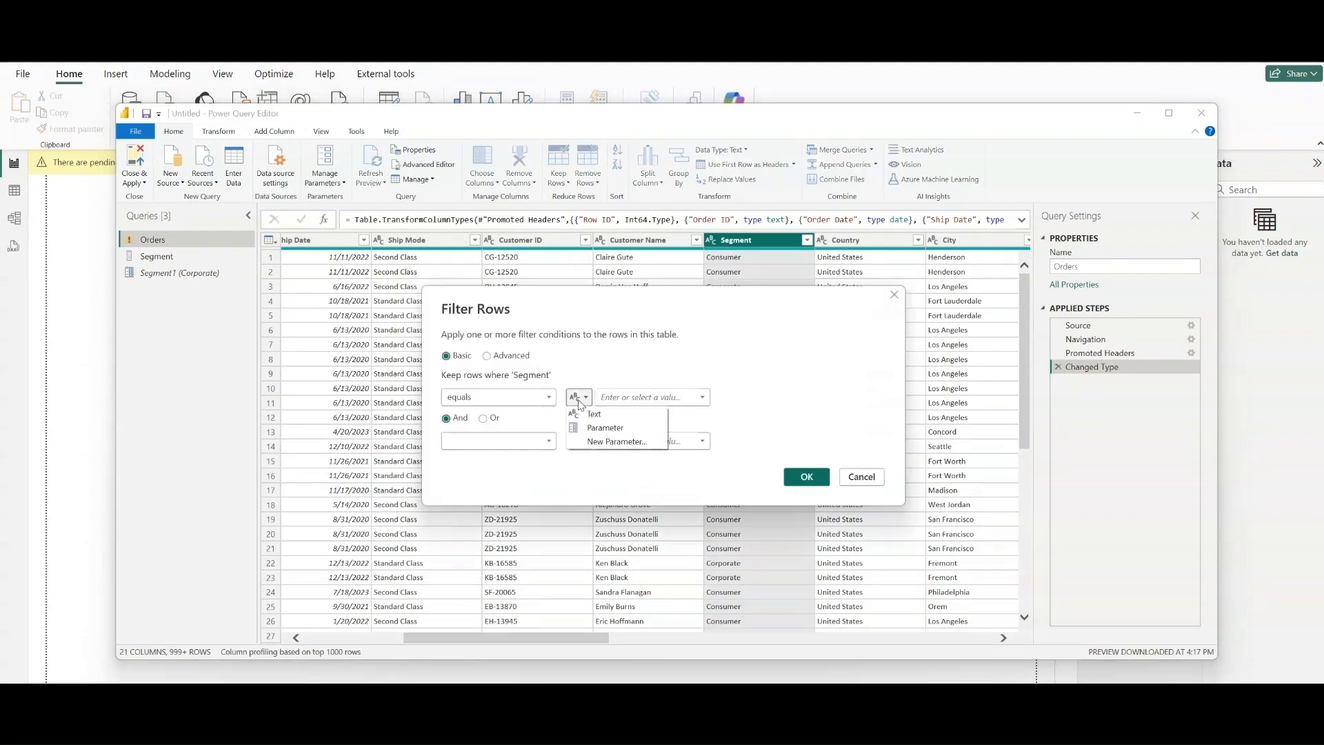
left_click(602, 428)
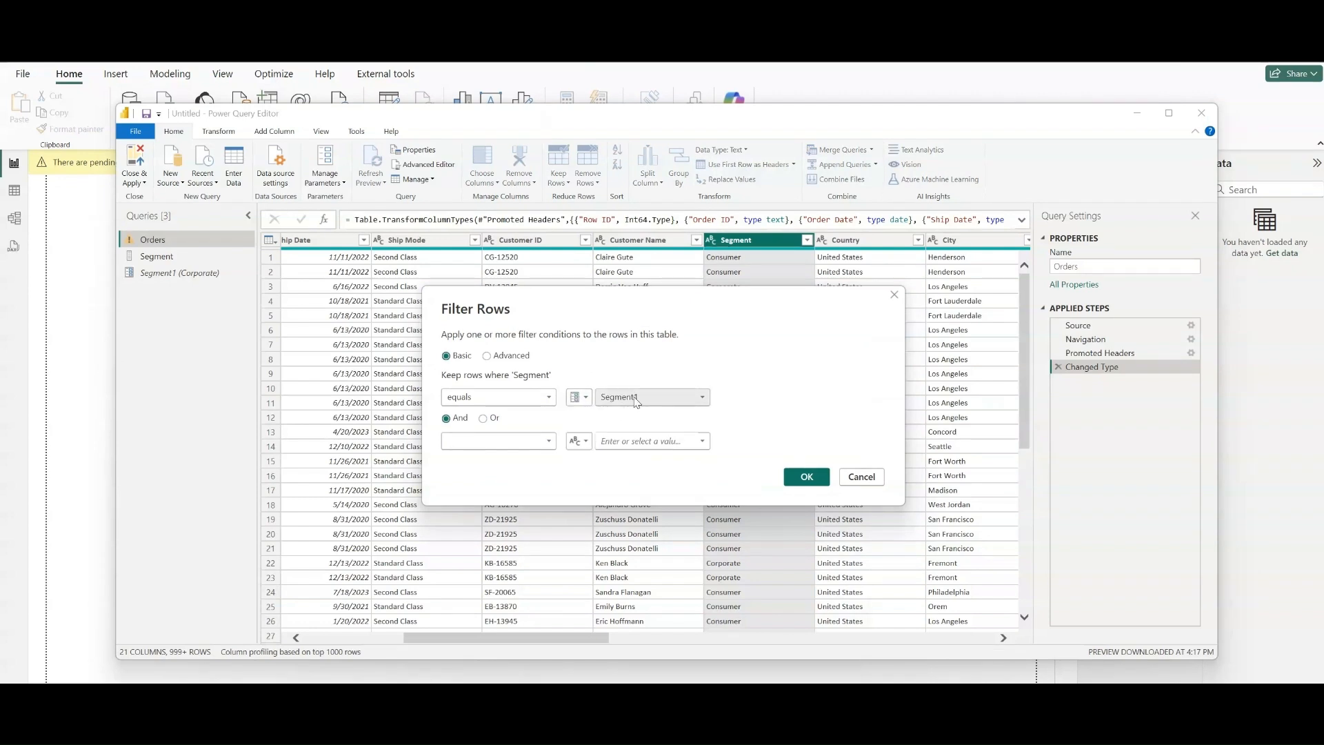
left_click(635, 397)
left_click(636, 397)
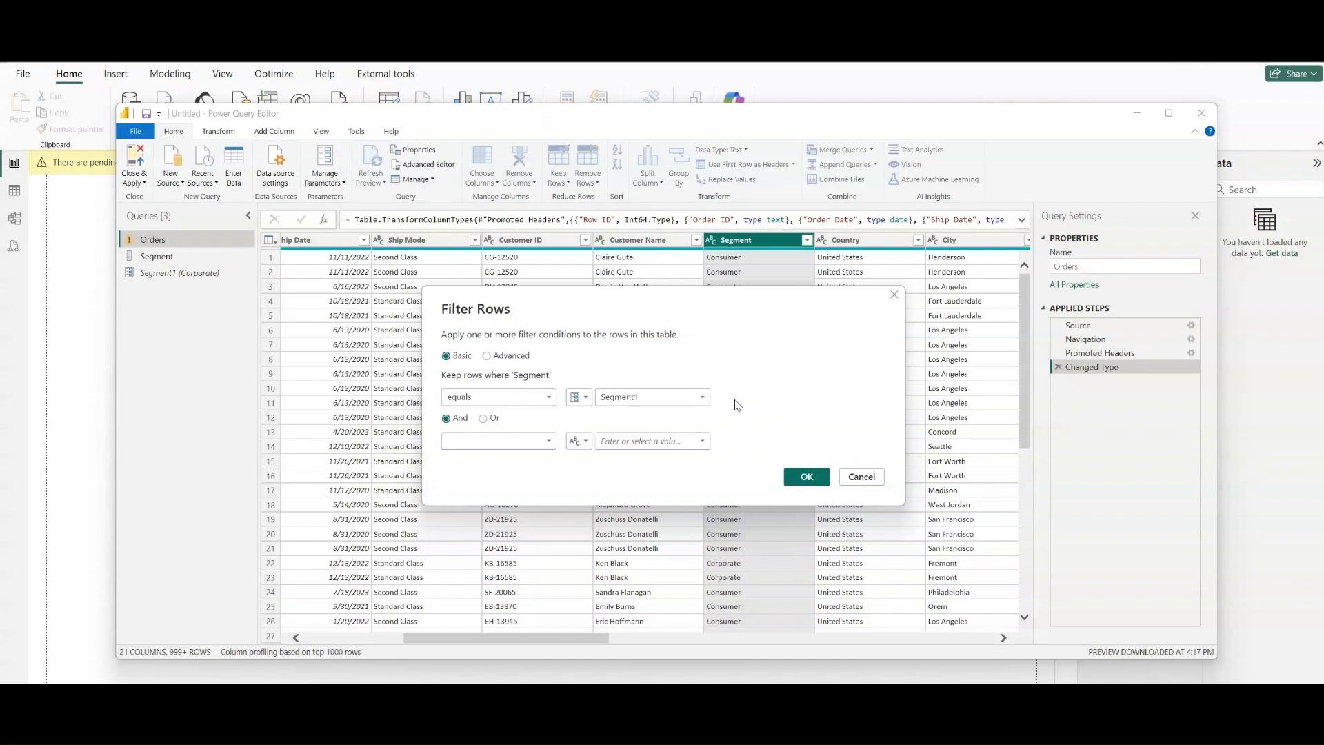
left_click(805, 478)
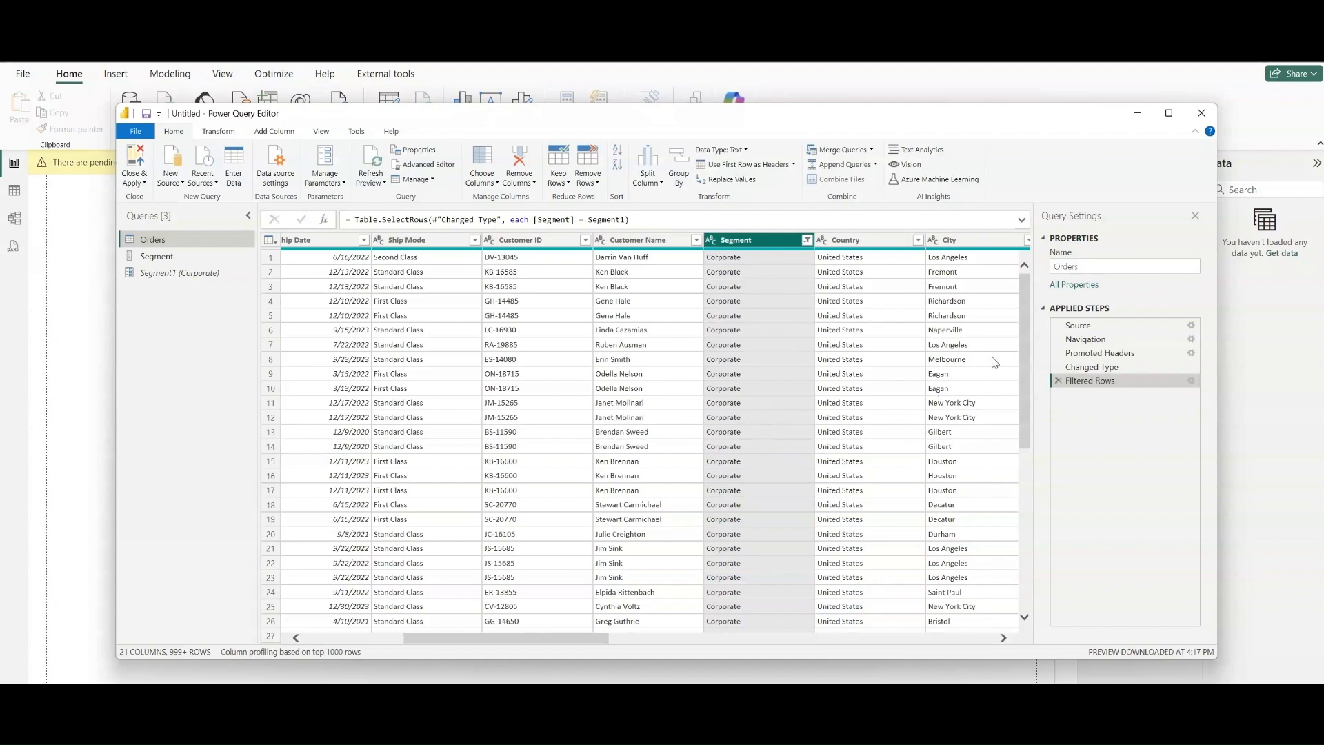
left_click_drag(1025, 307, 994, 188)
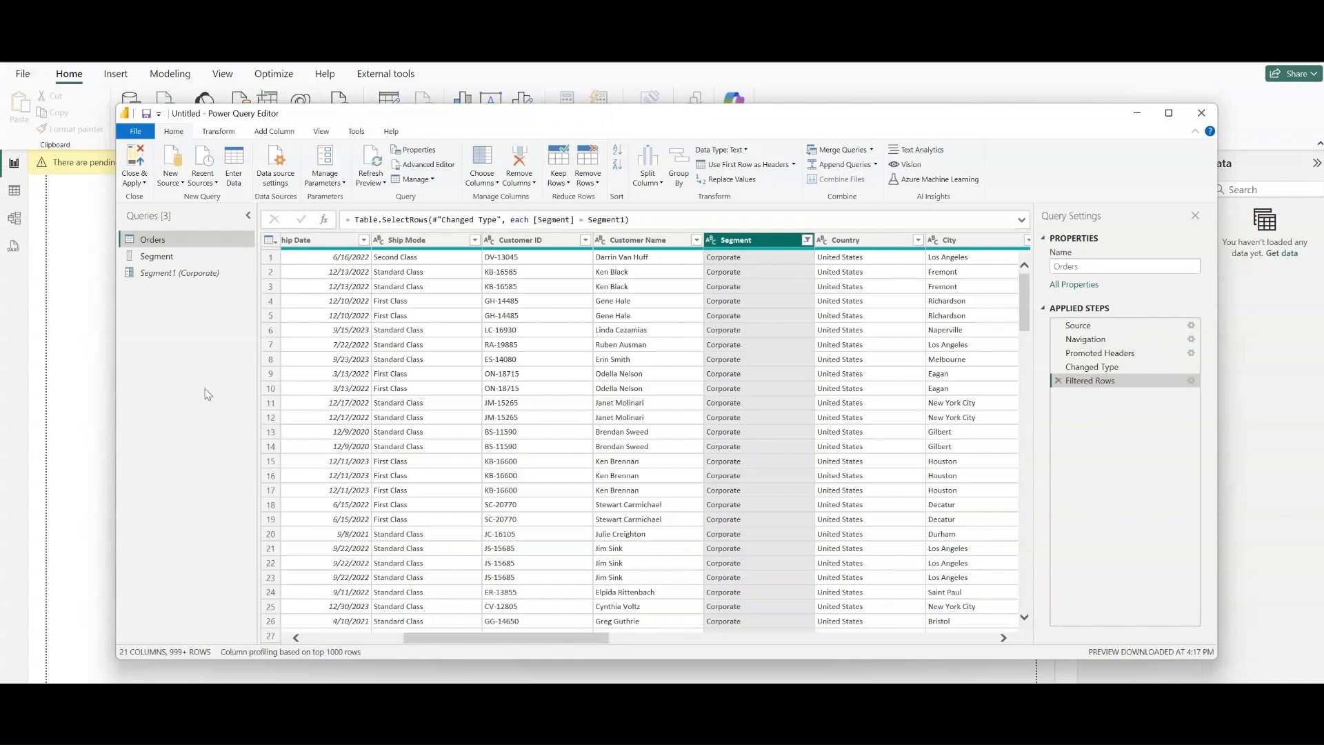
left_click(138, 157)
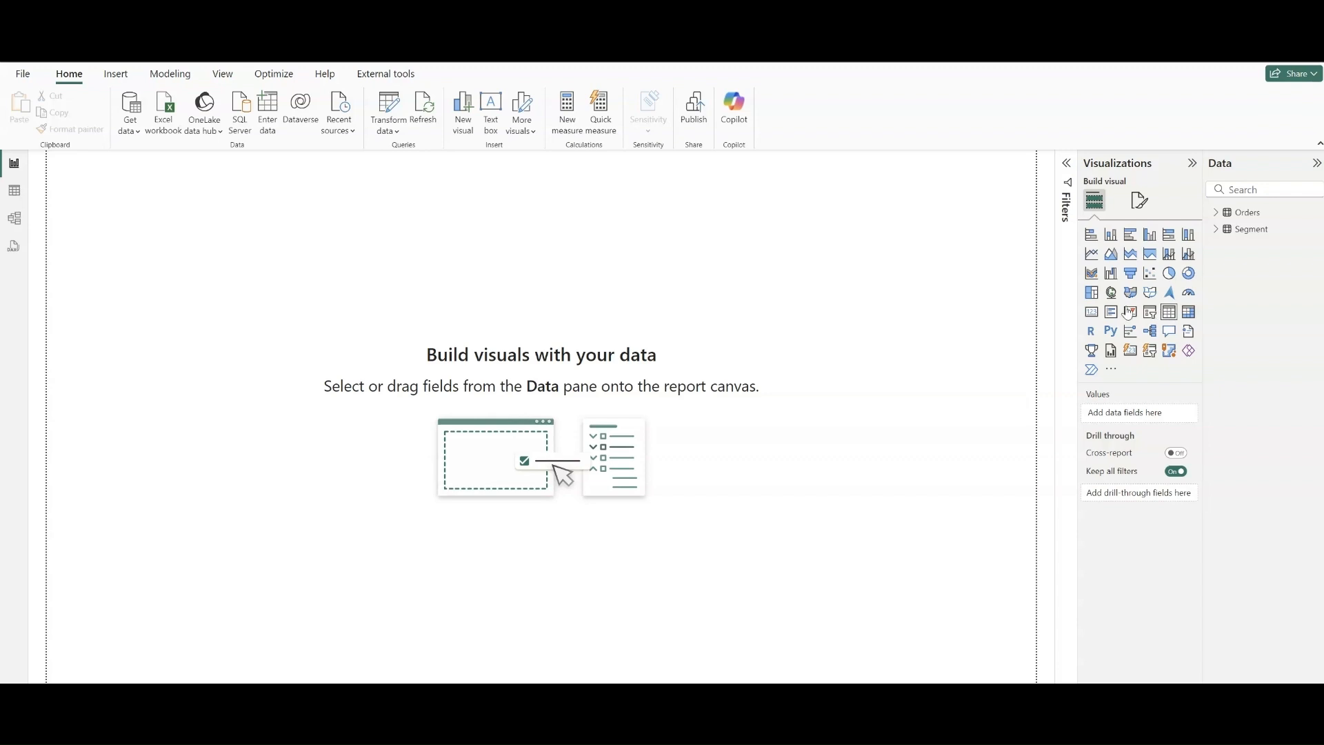
- Add a table visual to the report canvas showing the Order Date year and Sales from the Orders table
left_click(1164, 318)
left_click_drag(157, 260, 432, 381)
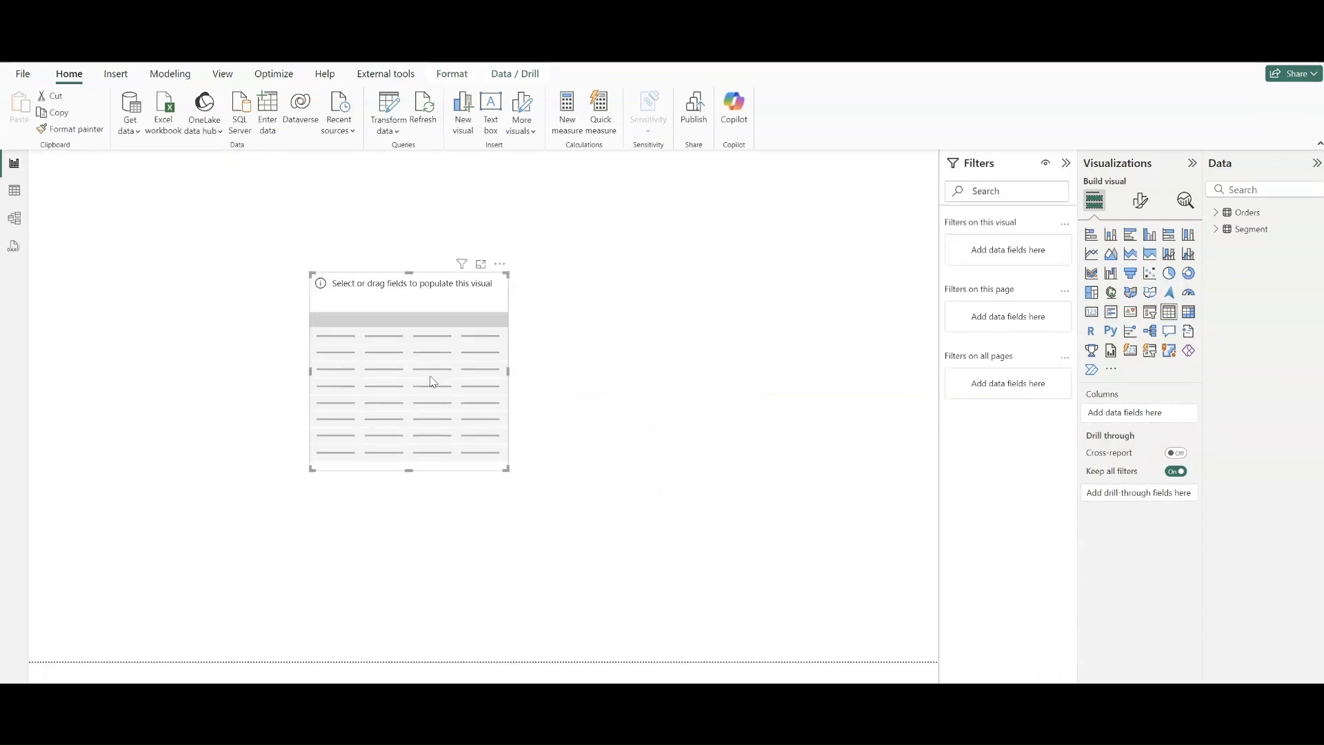
left_click(1216, 212)
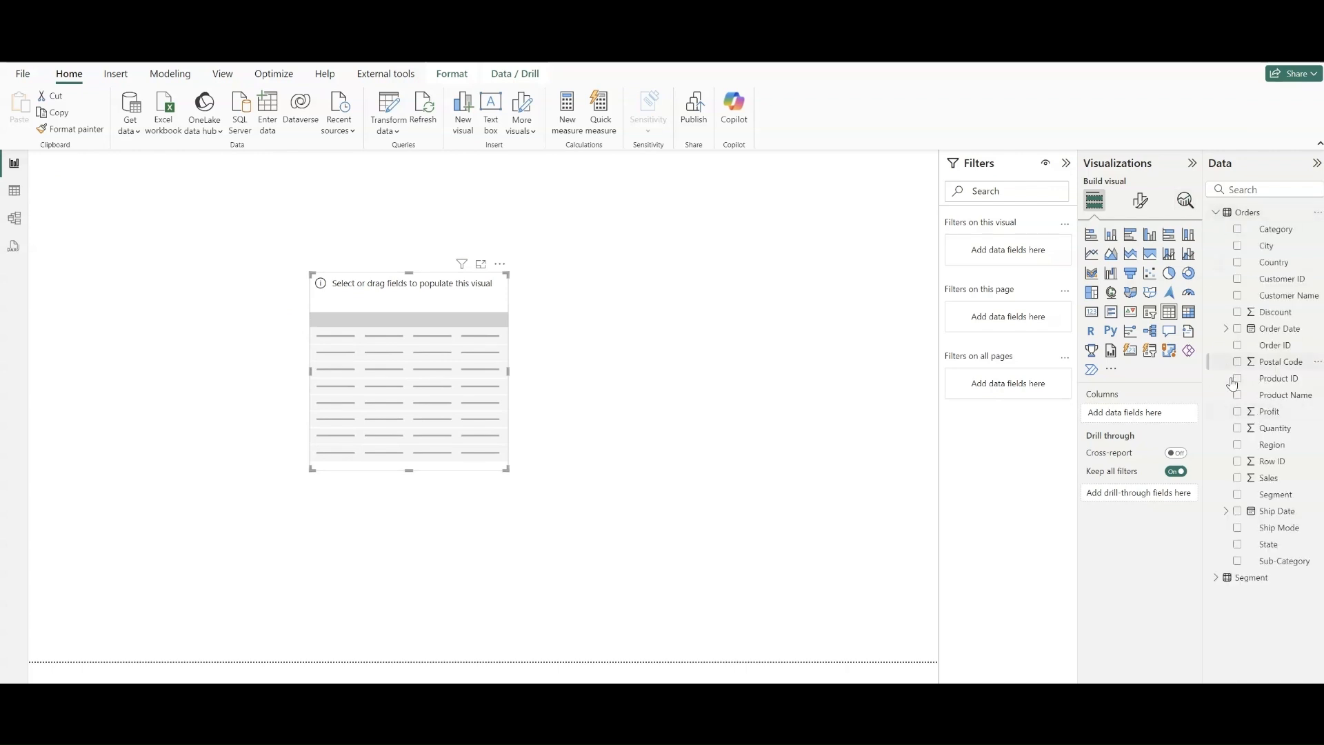
left_click(1226, 328)
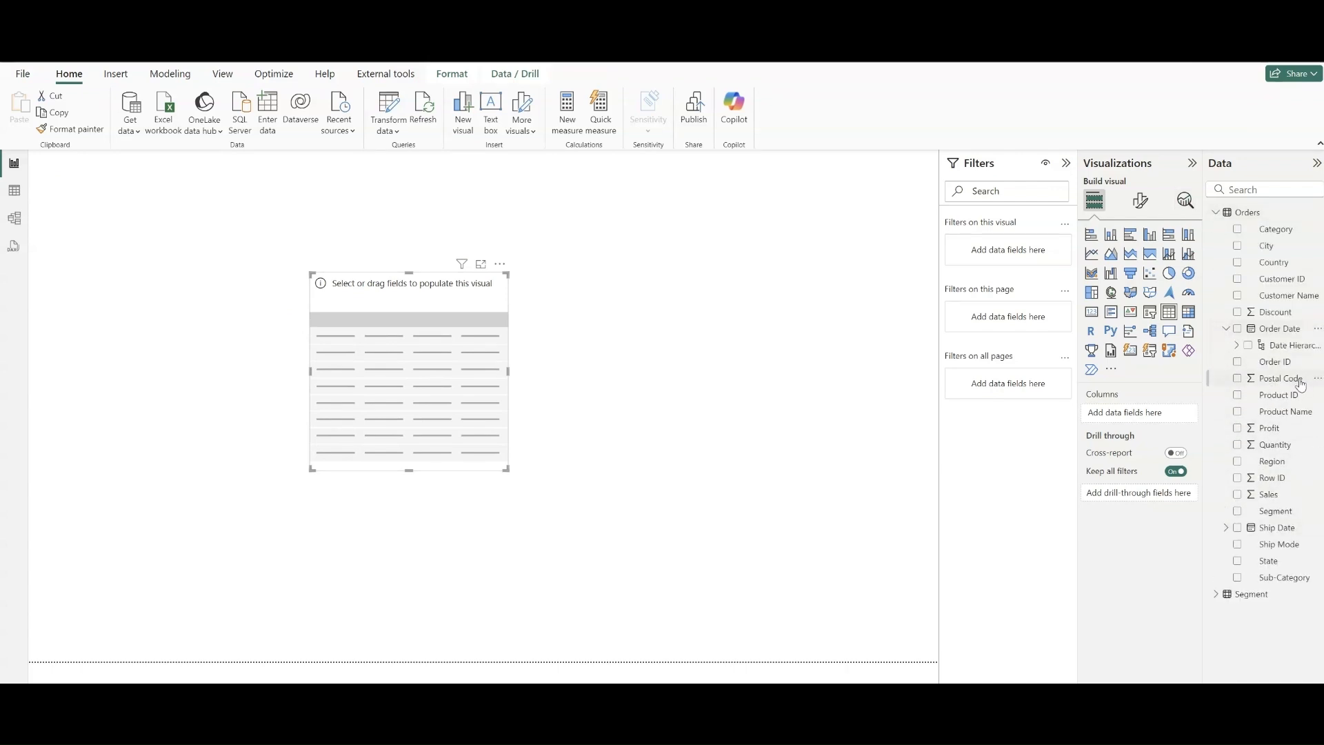
left_click(1237, 345)
left_click_drag(1286, 368, 1181, 414)
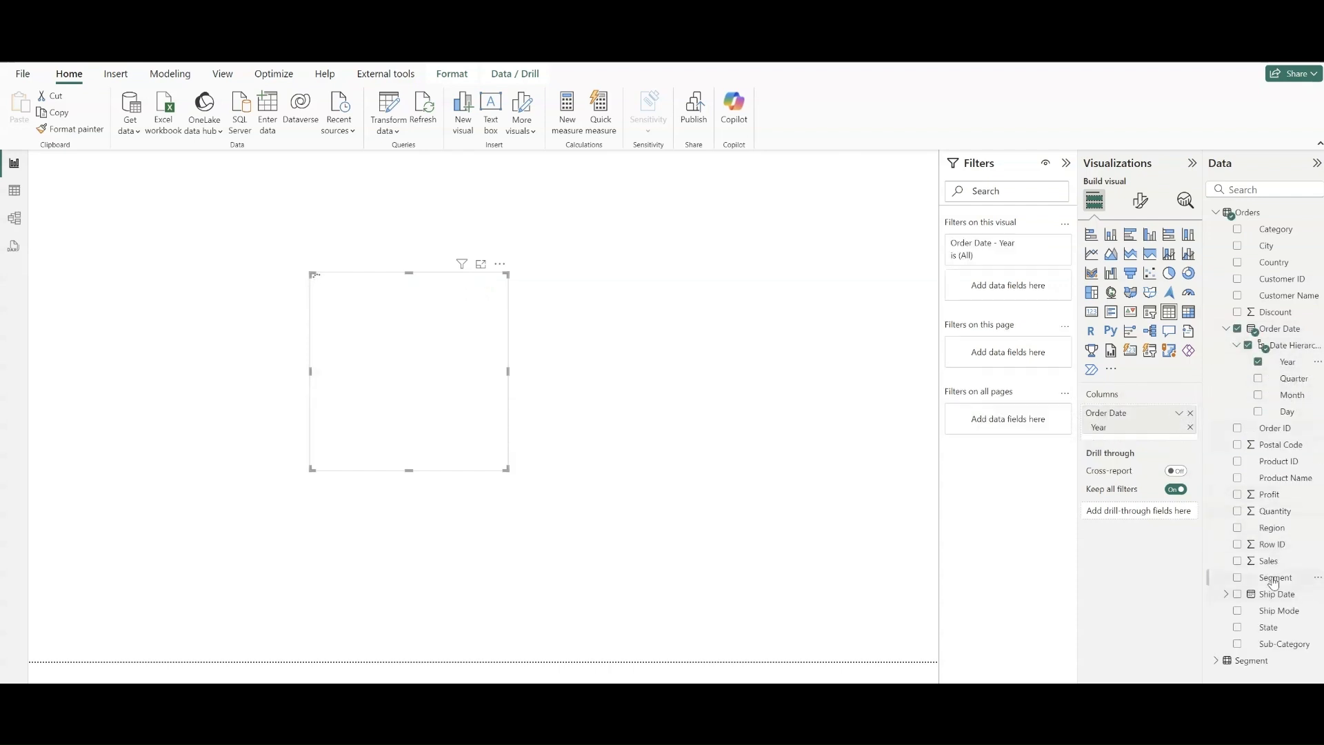
left_click_drag(1269, 561, 1147, 440)
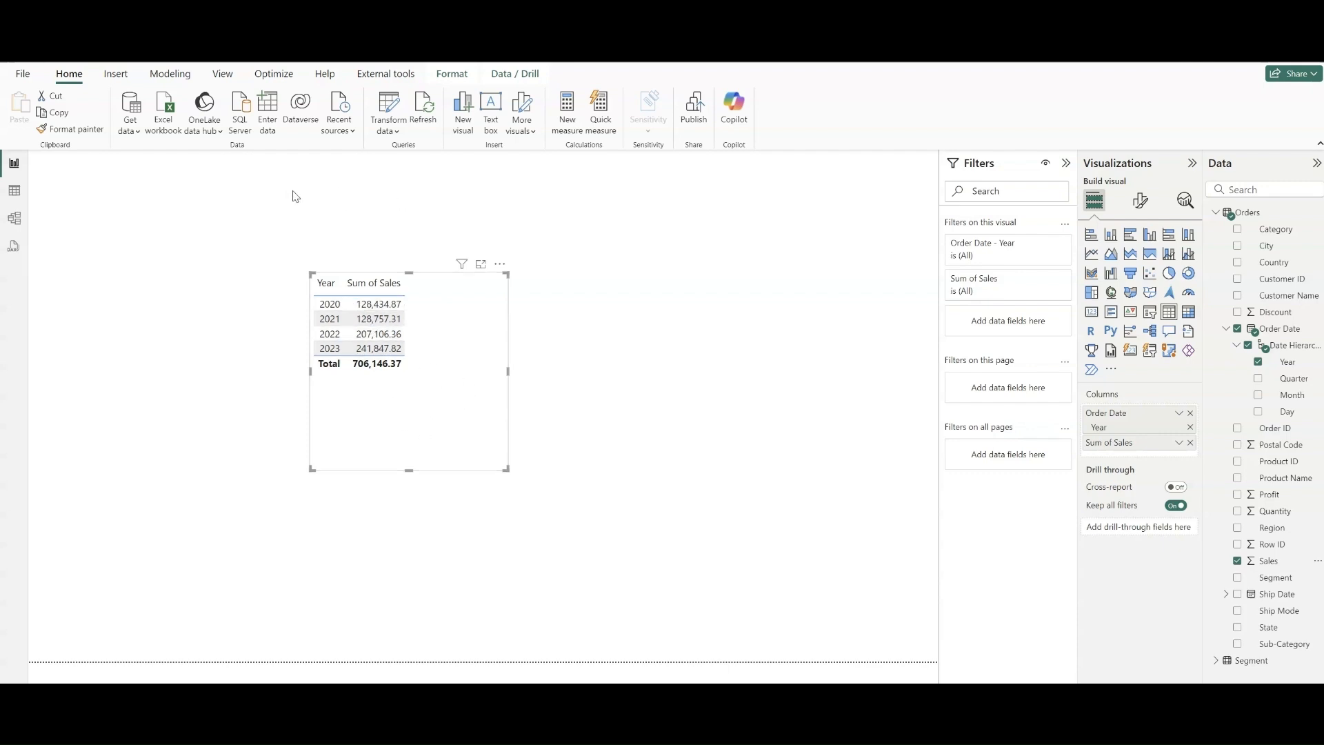
- Change the Segment1 parameter to Consumer from the report view and apply the pending query changes
left_click(397, 131)
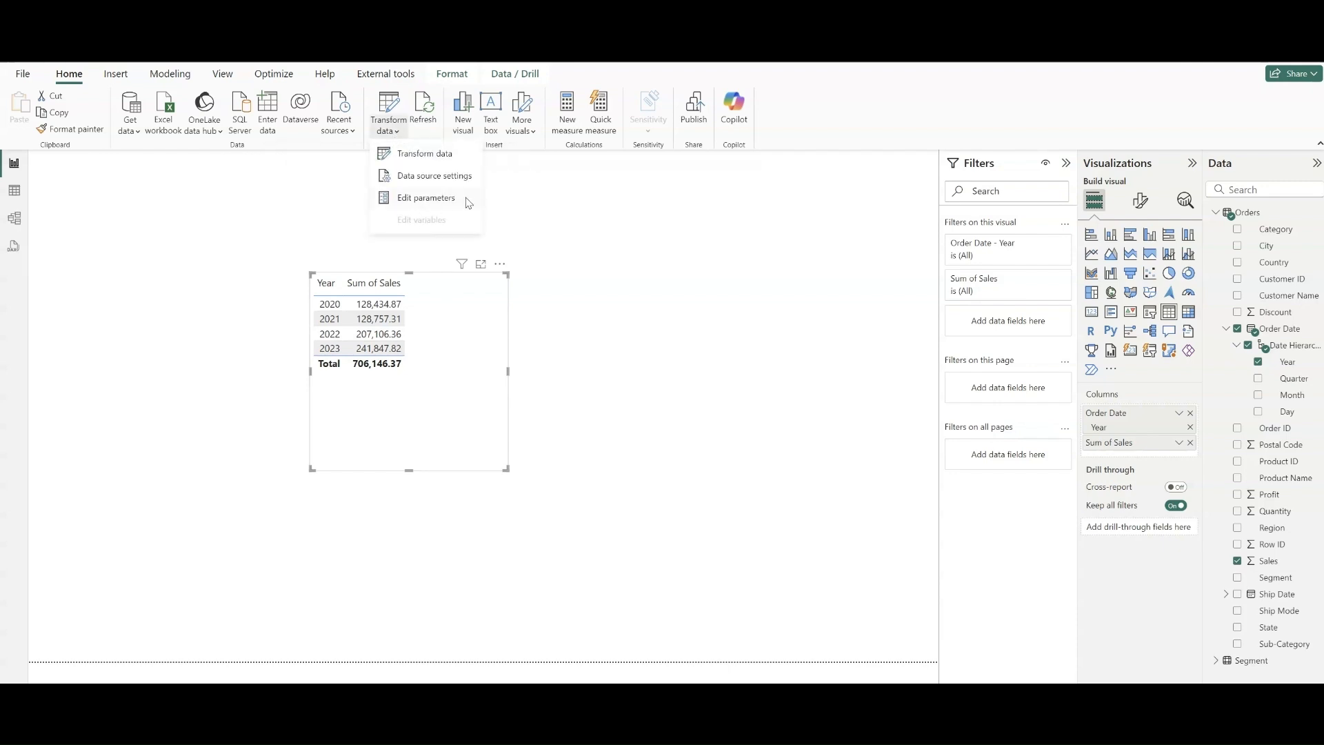
left_click(427, 200)
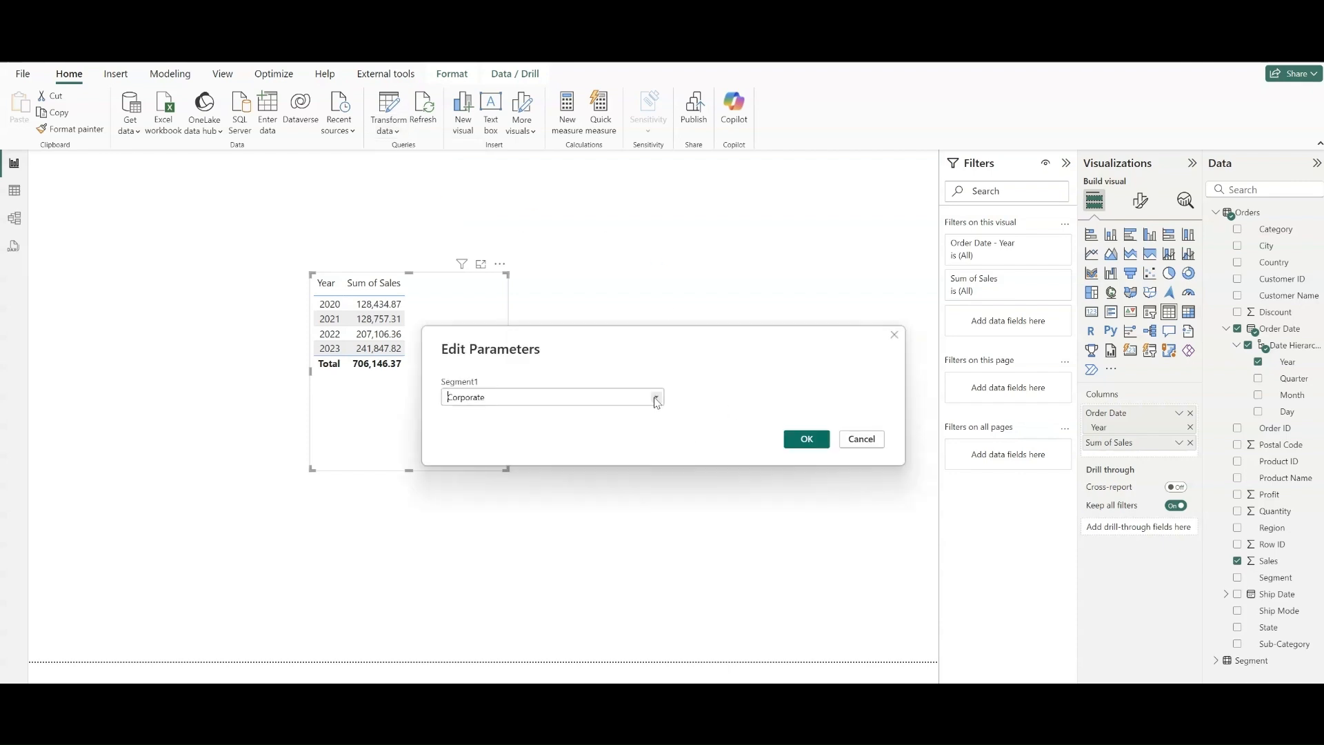
left_click(657, 400)
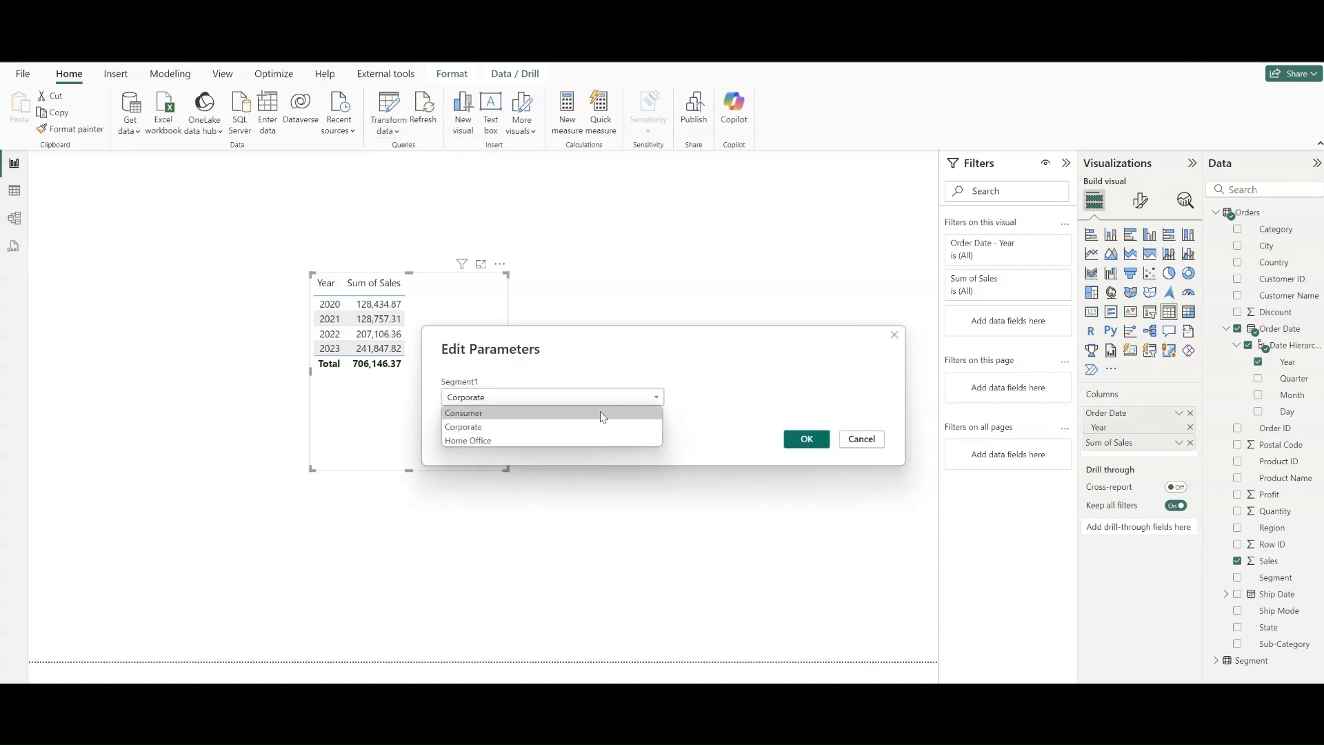
left_click(600, 412)
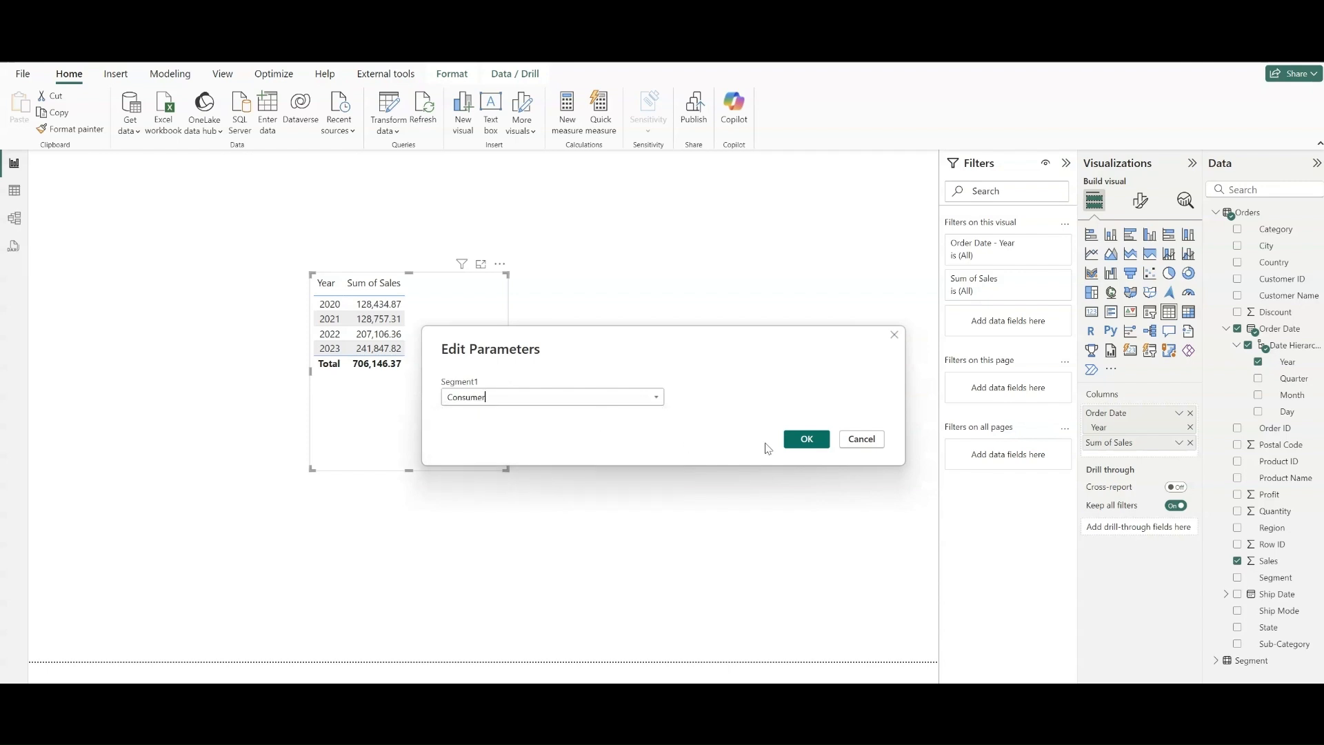
left_click(808, 440)
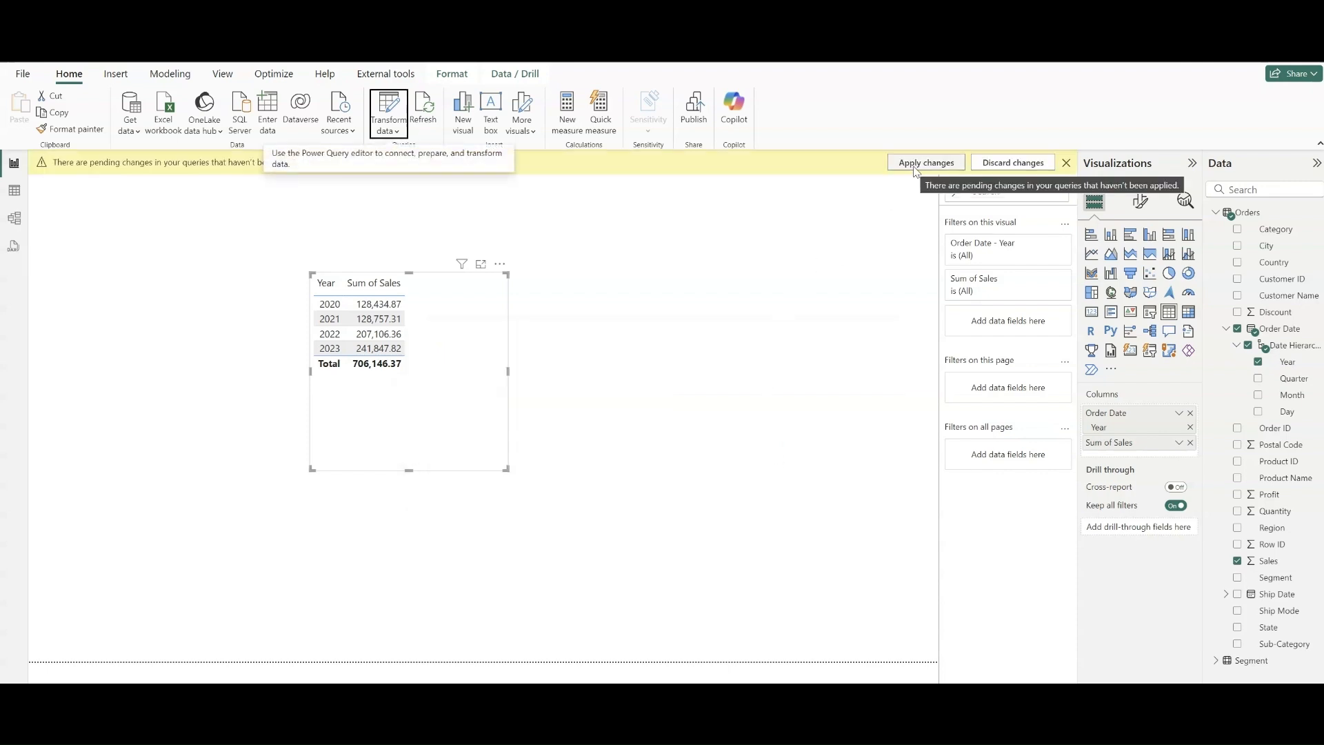
left_click(917, 164)
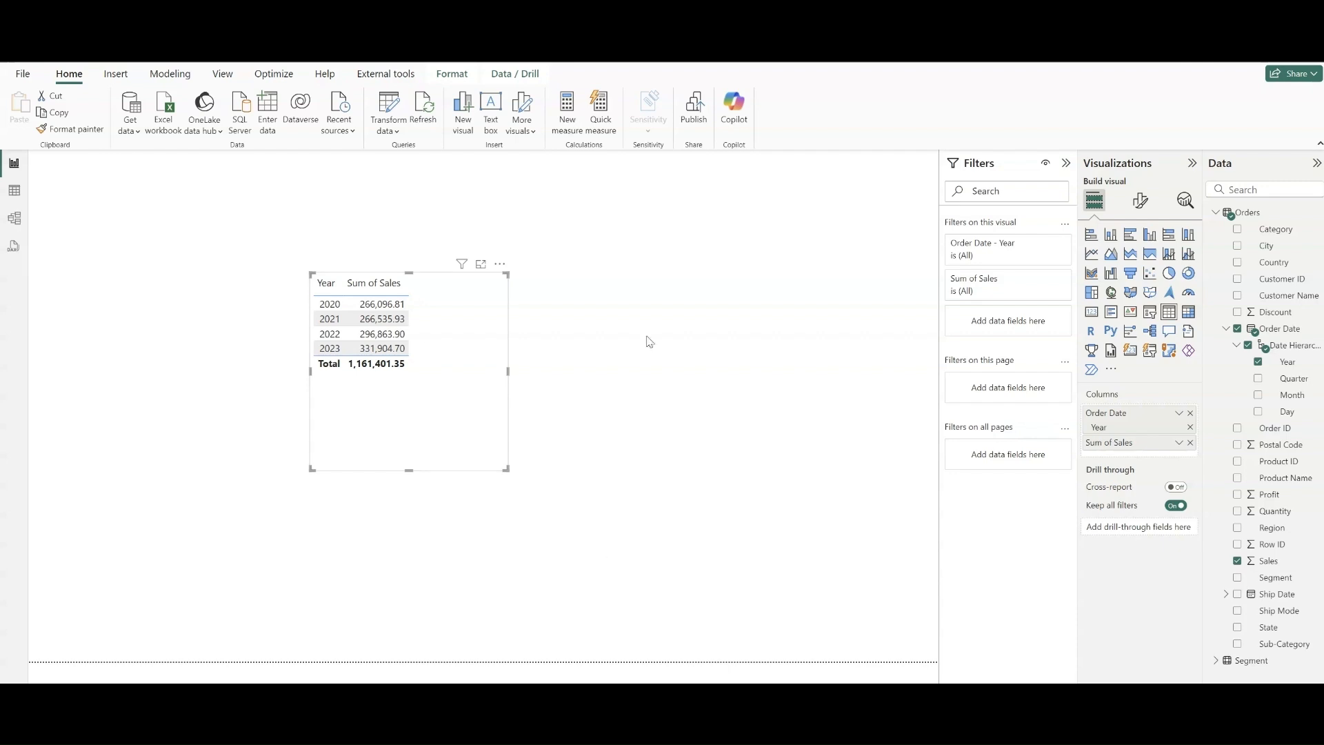
- Set the Segment1 parameter to Home Office and apply the pending changes to the report
left_click(390, 126)
left_click(399, 198)
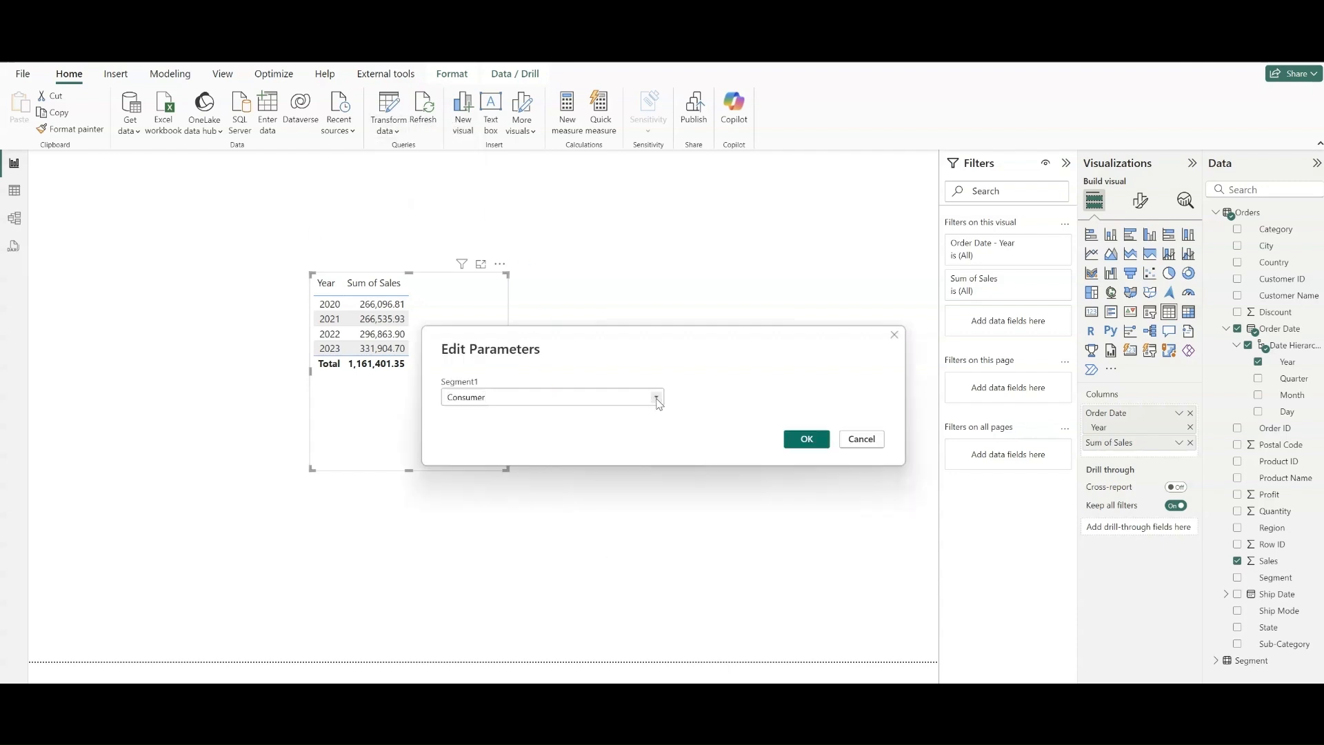
left_click(656, 398)
left_click(570, 443)
left_click(808, 440)
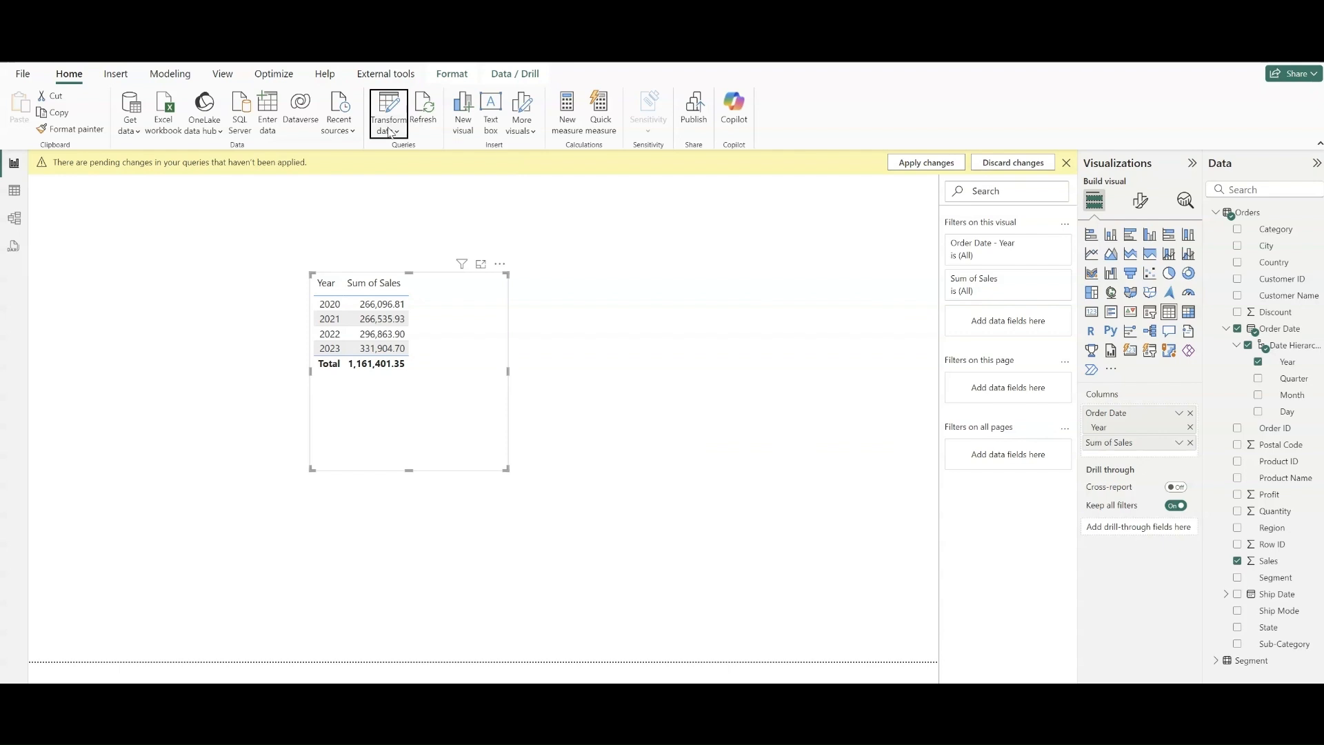
left_click(924, 164)
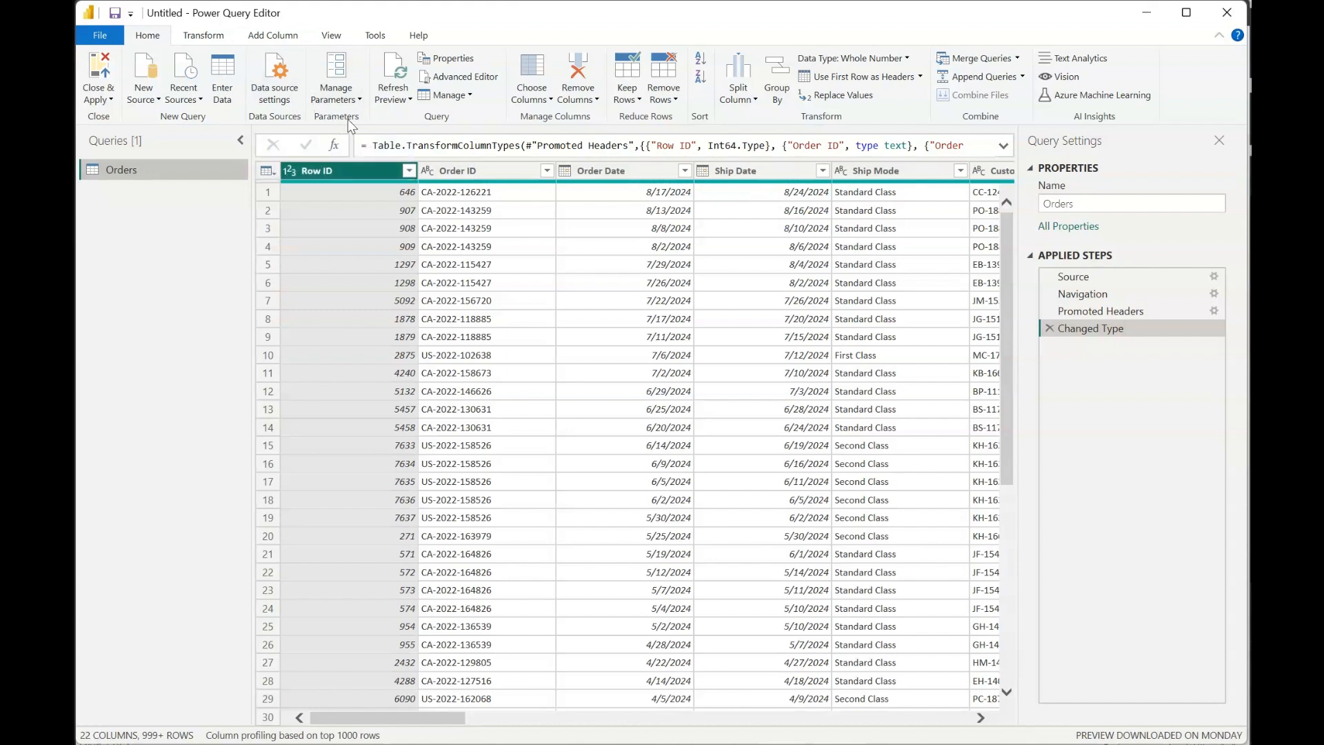
left_click(396, 104)
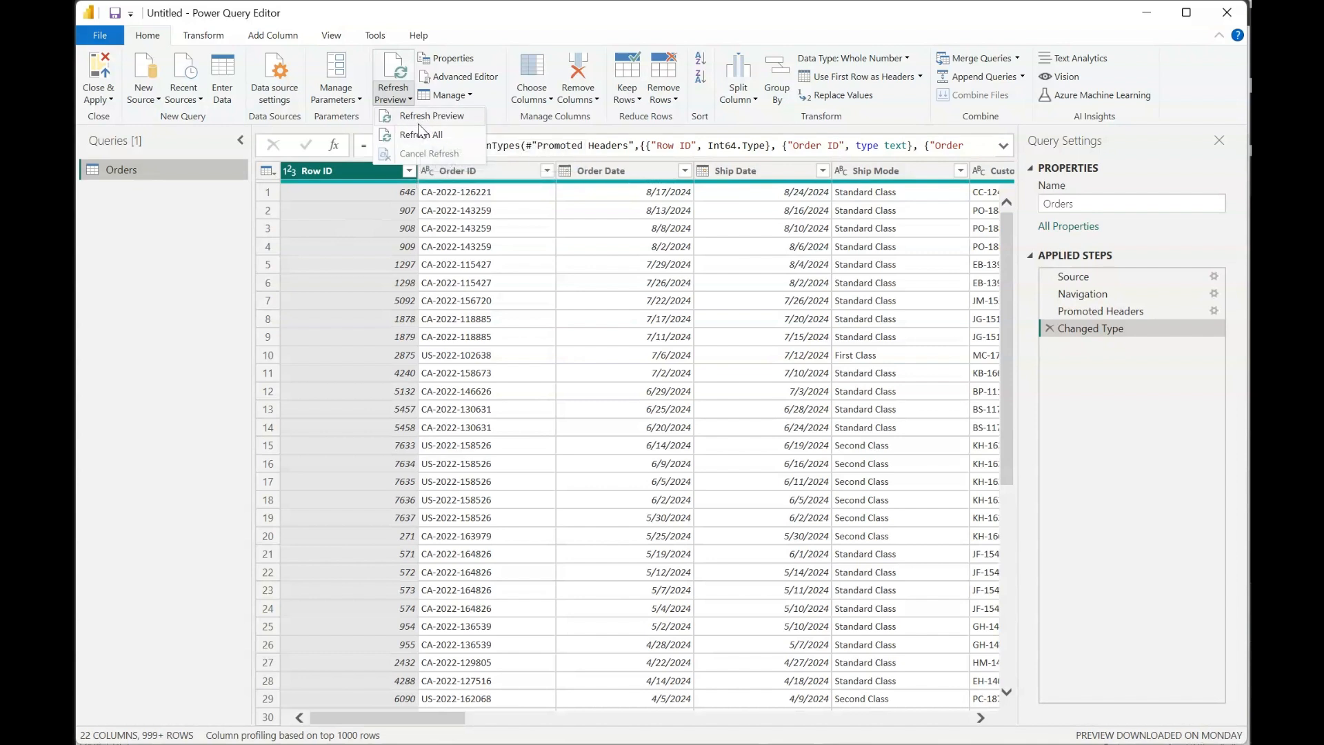
left_click(507, 131)
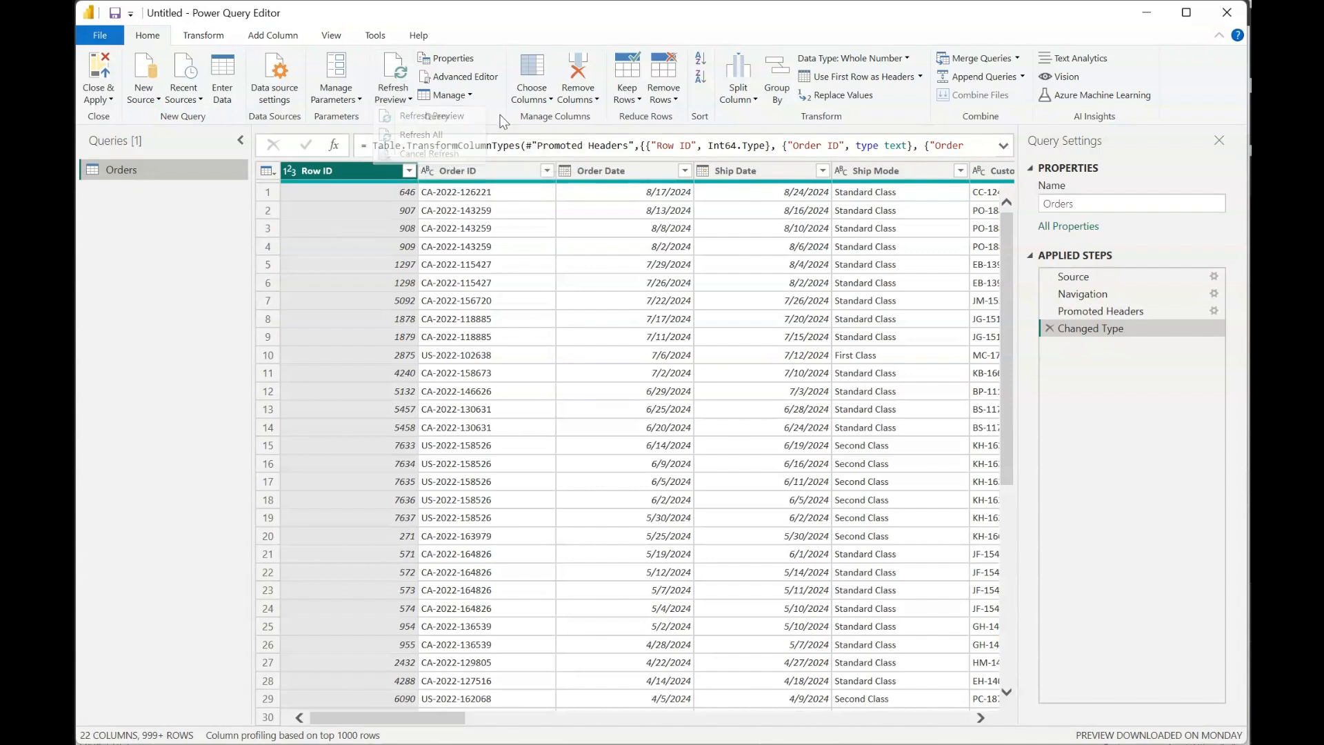
- Disable loading to the report in the Orders query's properties
left_click(449, 64)
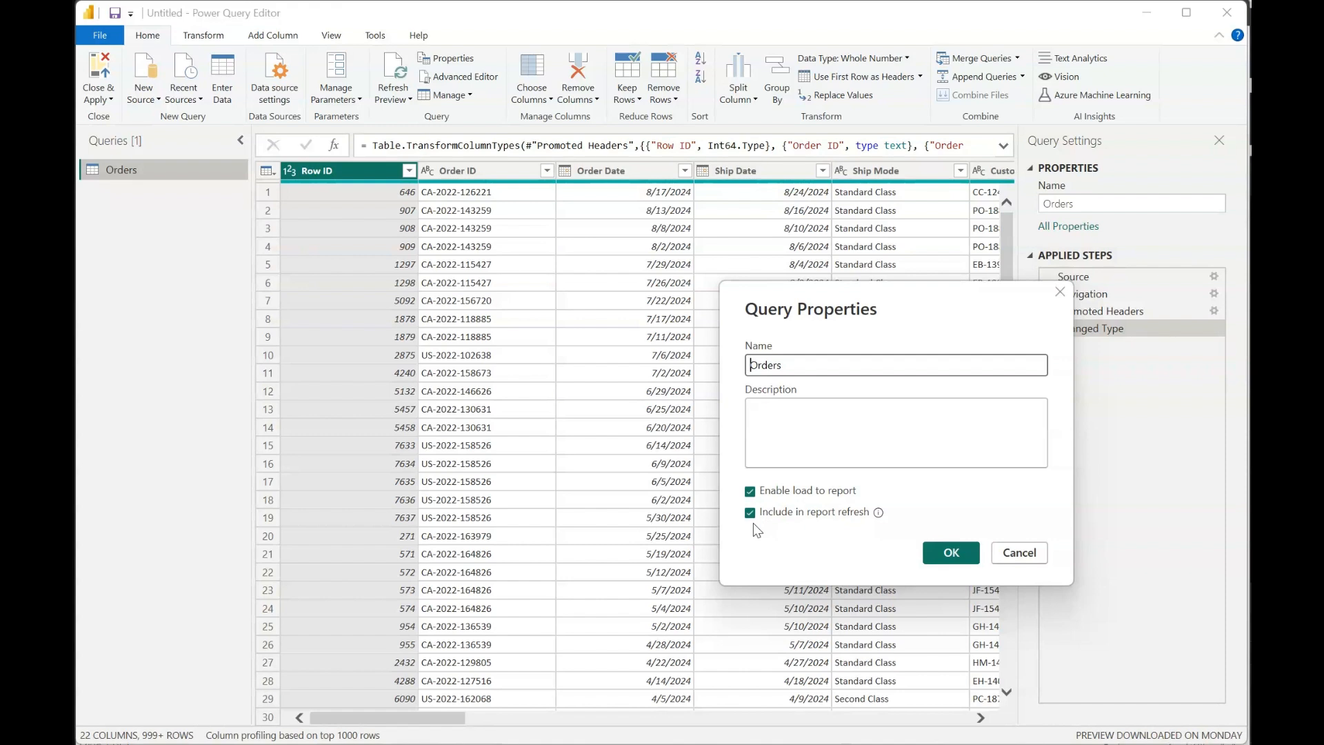
left_click(750, 491)
left_click(752, 491)
left_click(750, 492)
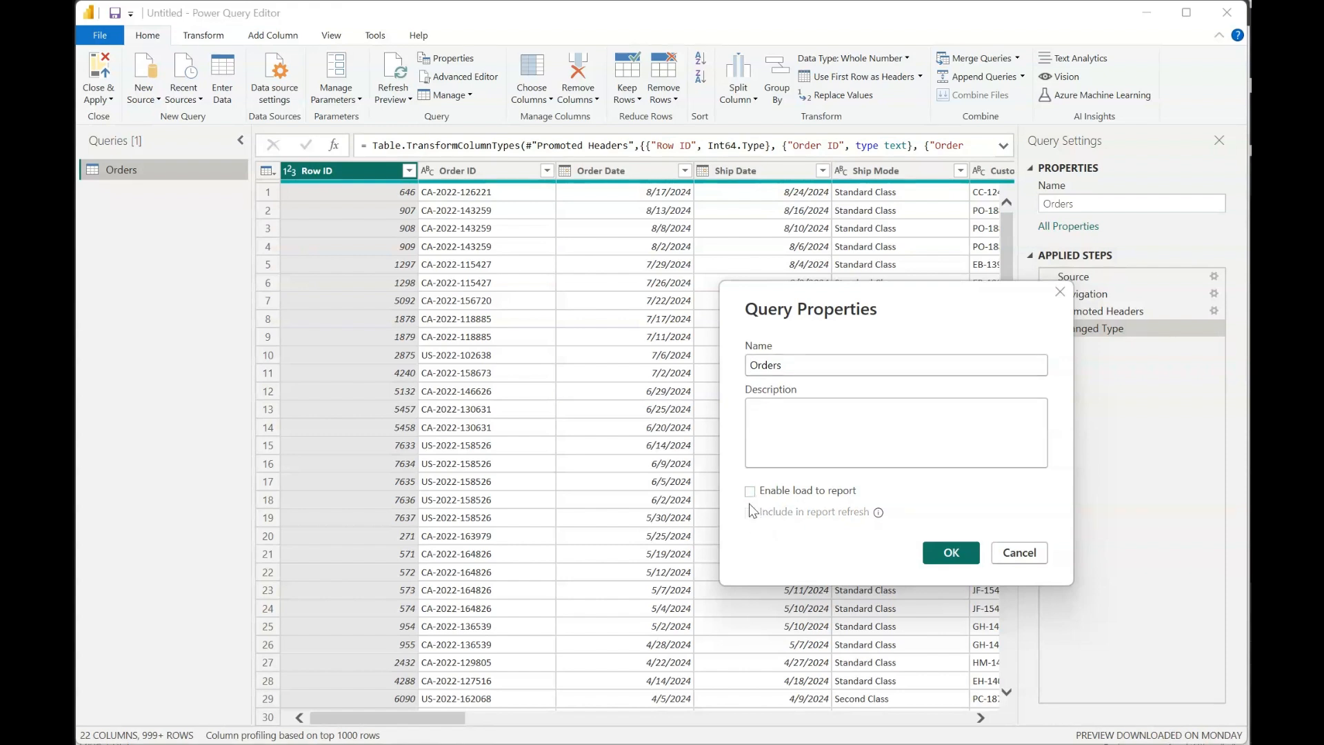
left_click(939, 561)
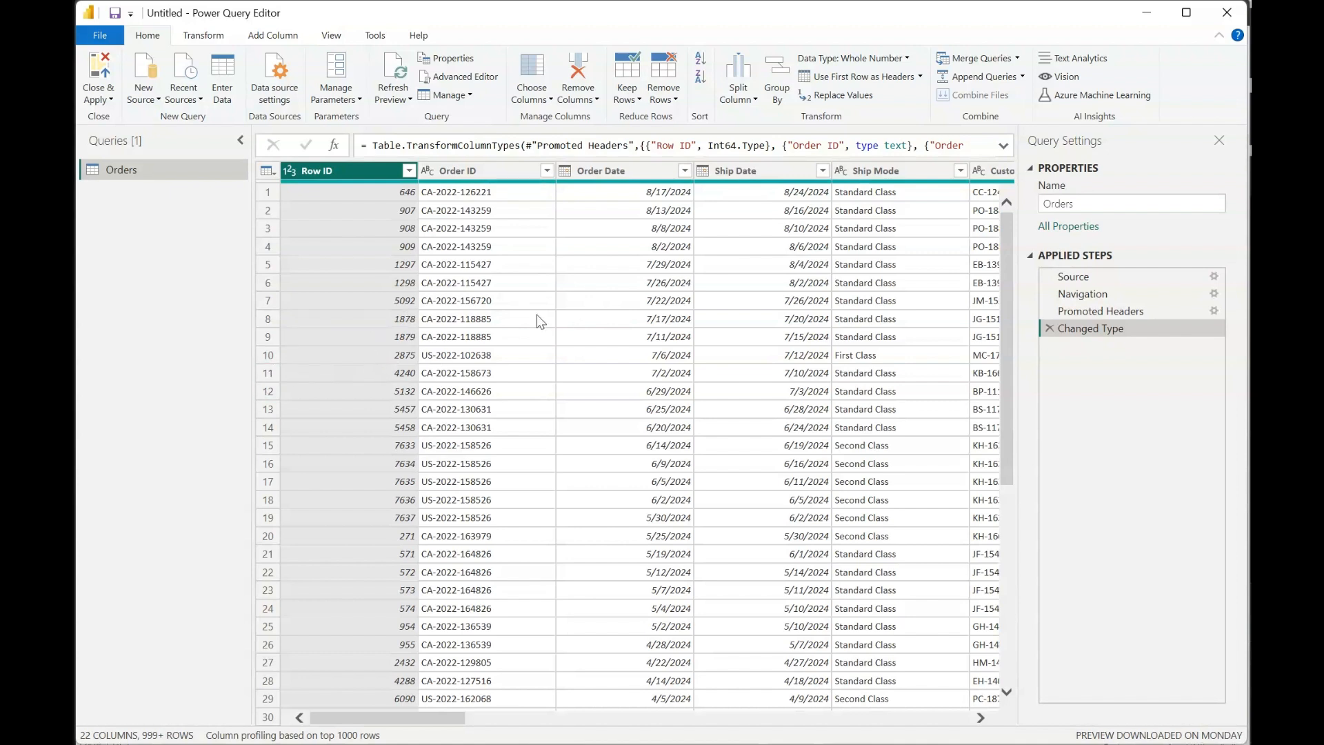
- Keep only the Ship Date and Sales columns in the Orders query using Choose Columns
left_click(663, 97)
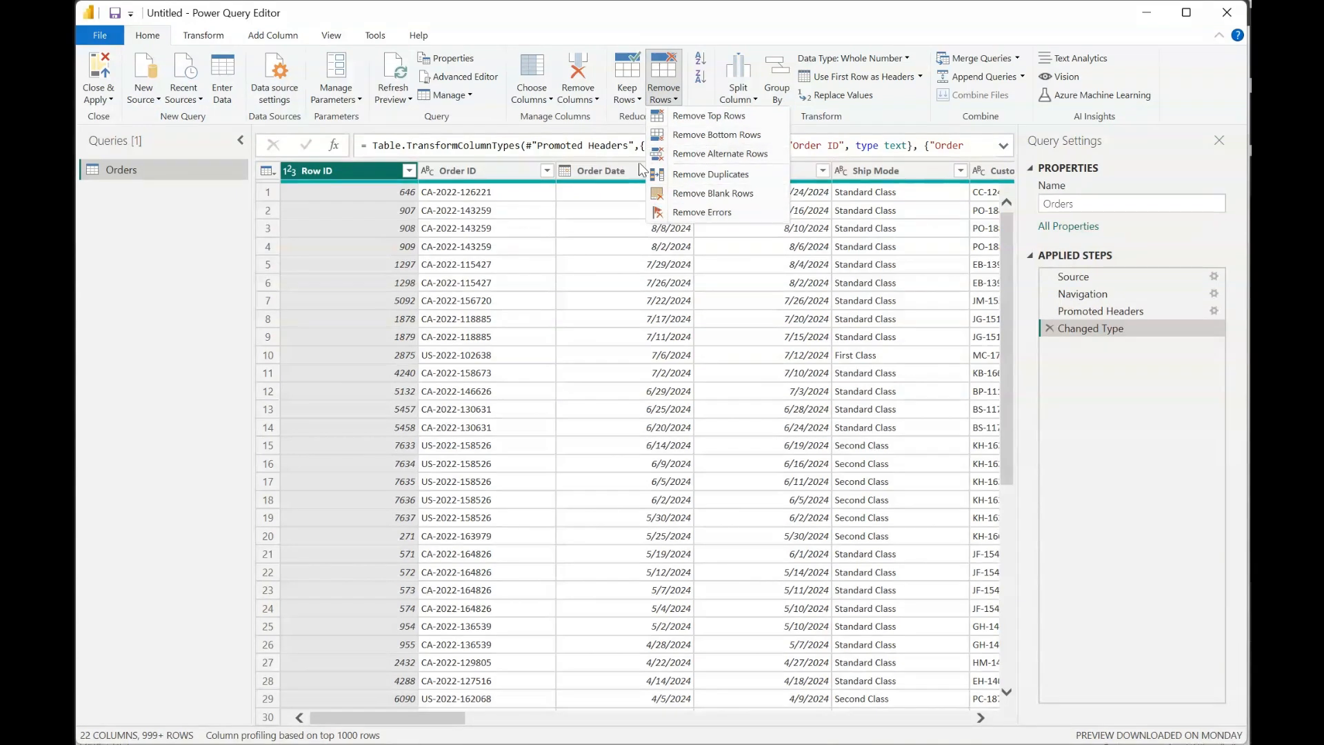
left_click(572, 102)
left_click(540, 102)
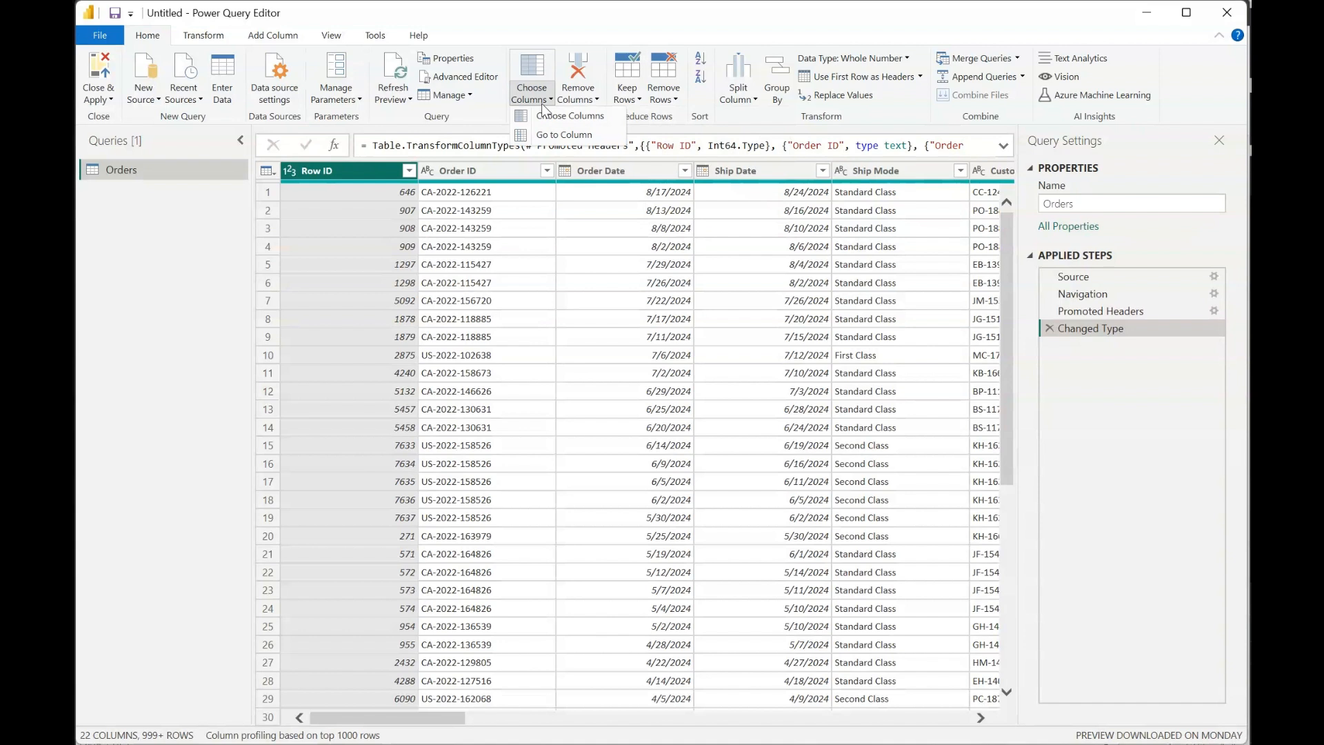
left_click(544, 115)
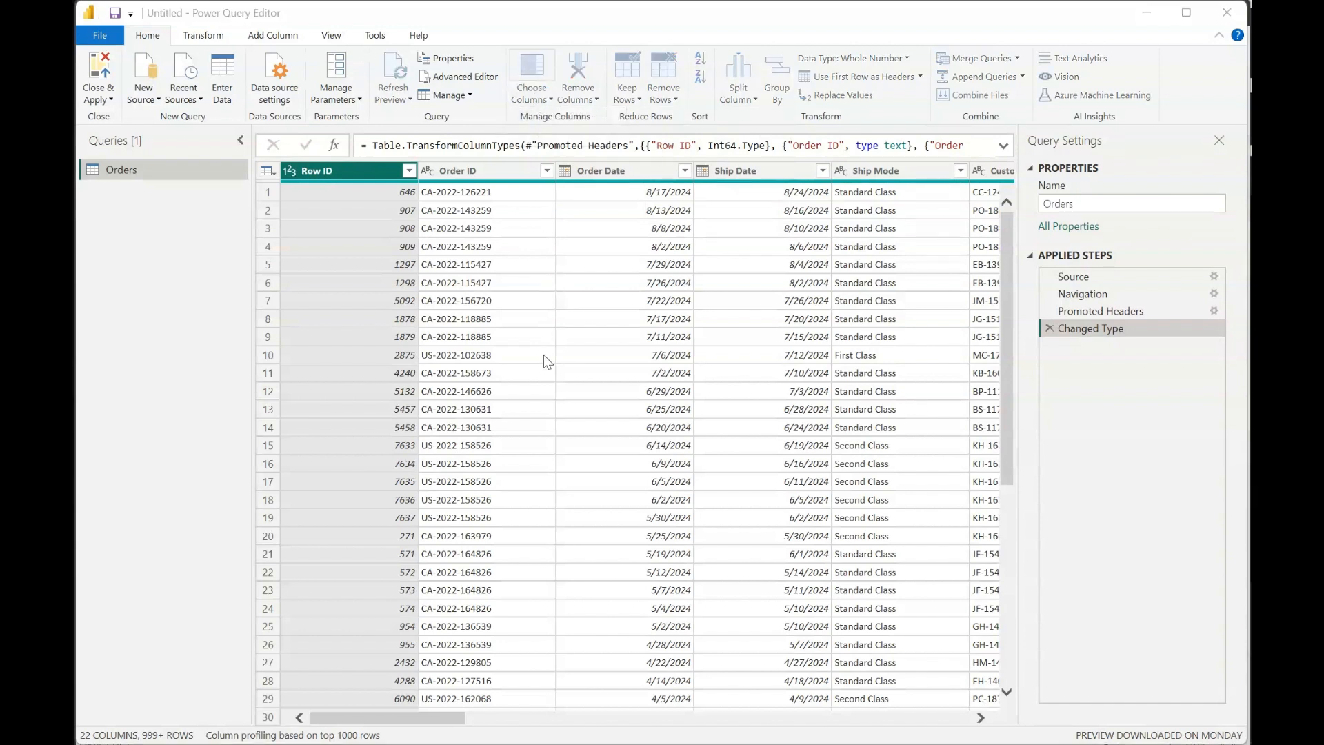
left_click(787, 283)
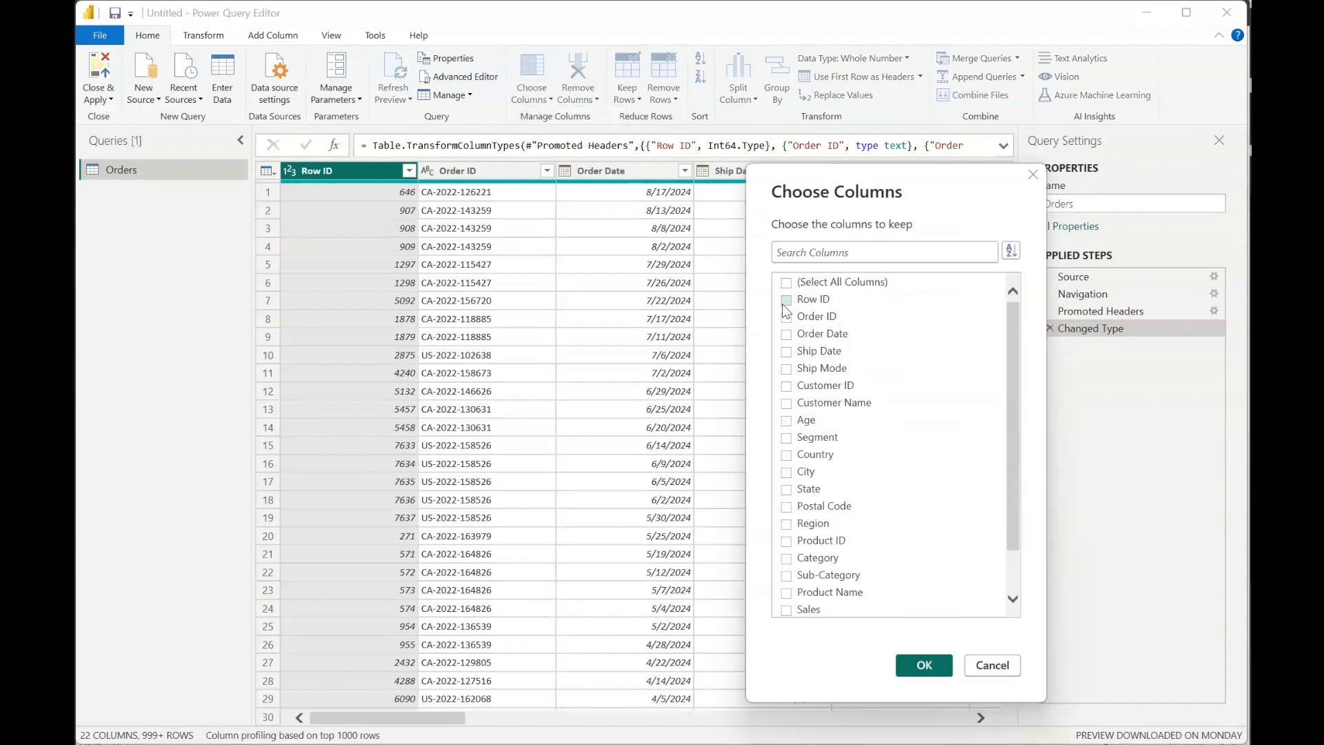
left_click(786, 352)
left_click(786, 609)
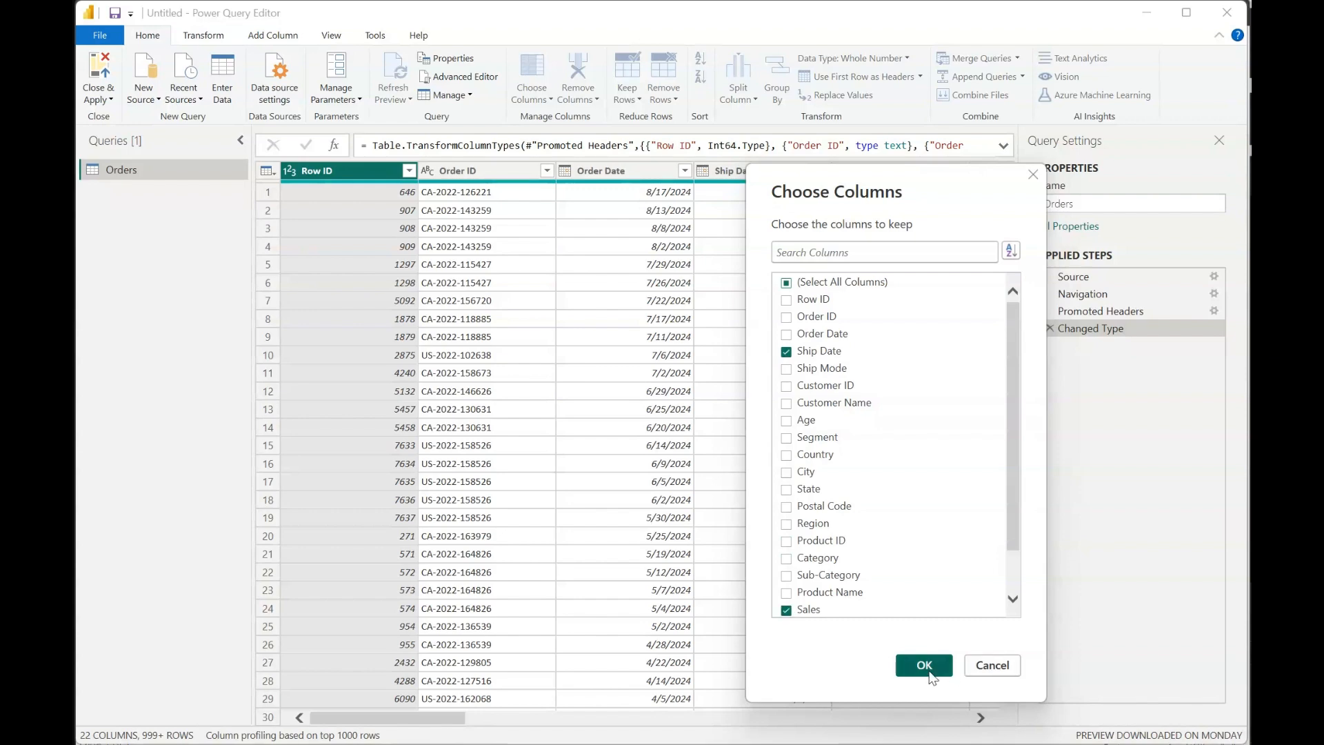
left_click(924, 666)
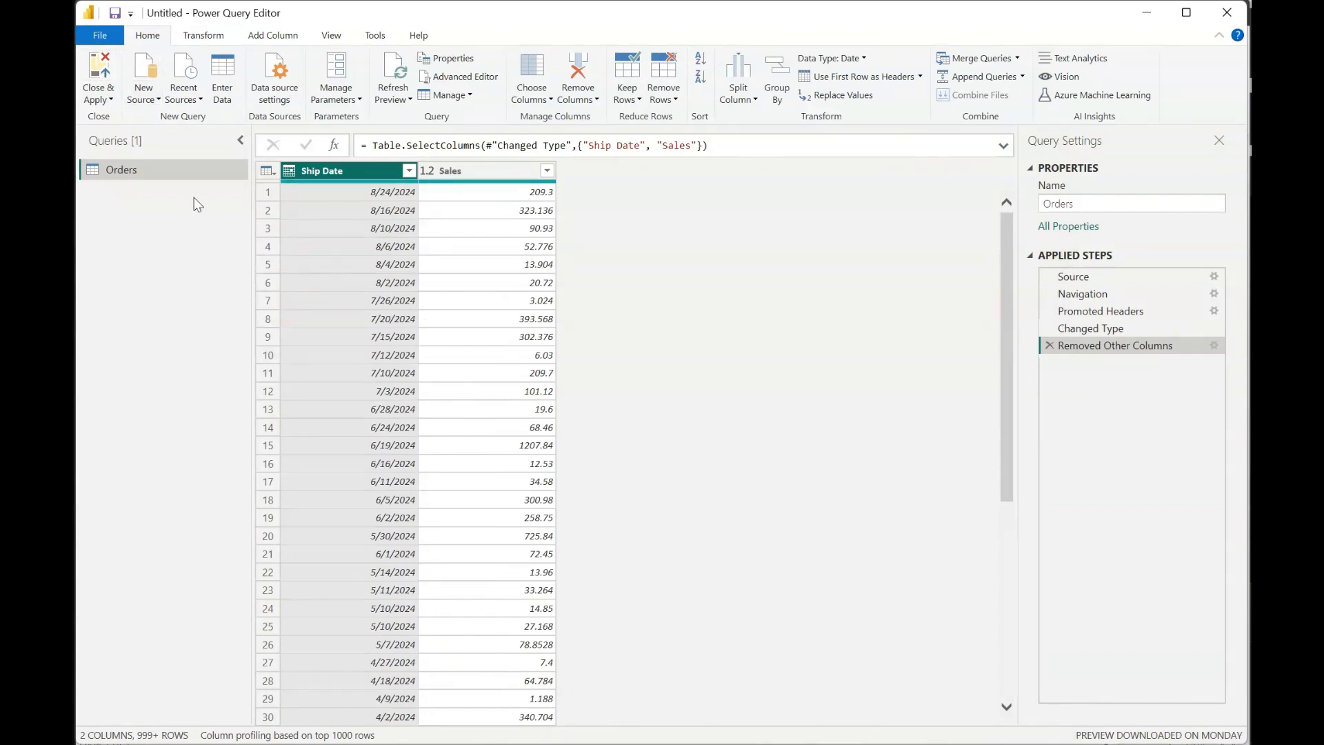
- Close and apply the query changes to check the report, and reopen the Power Query Editor
left_click(100, 72)
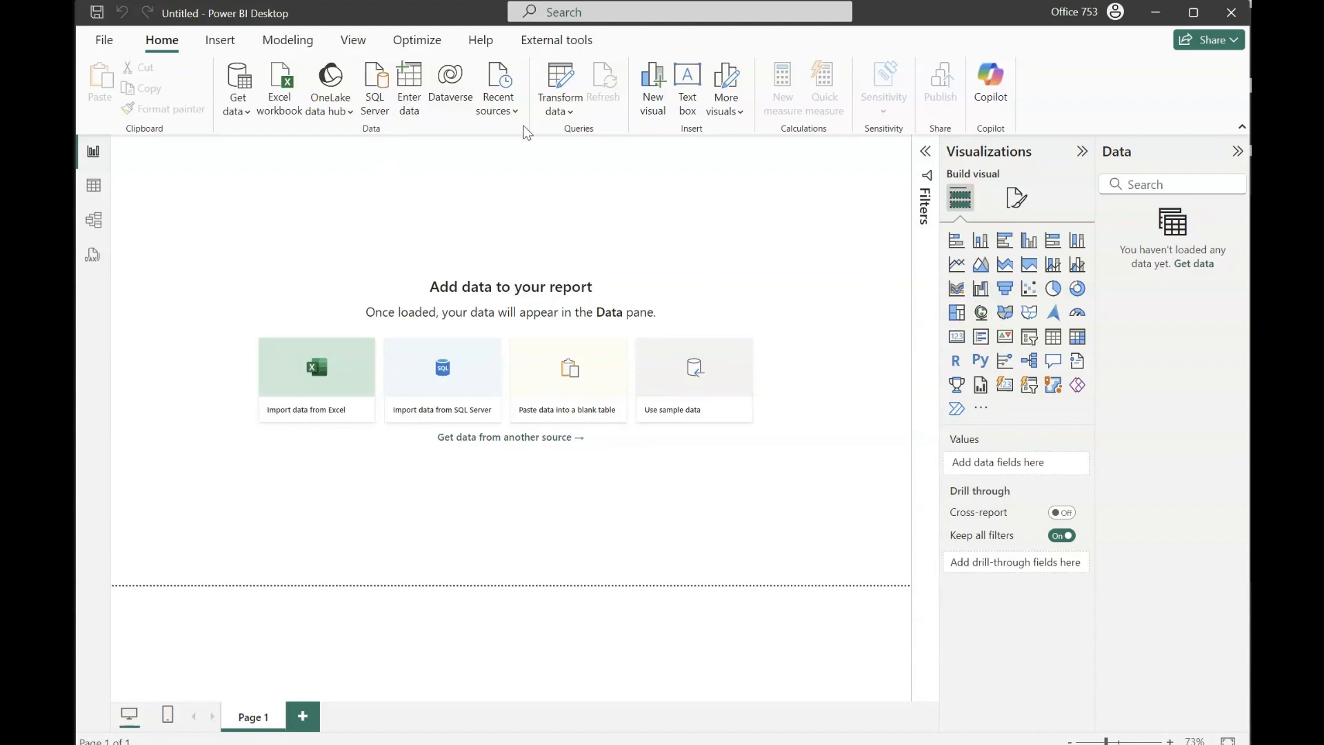
left_click(557, 110)
left_click(583, 141)
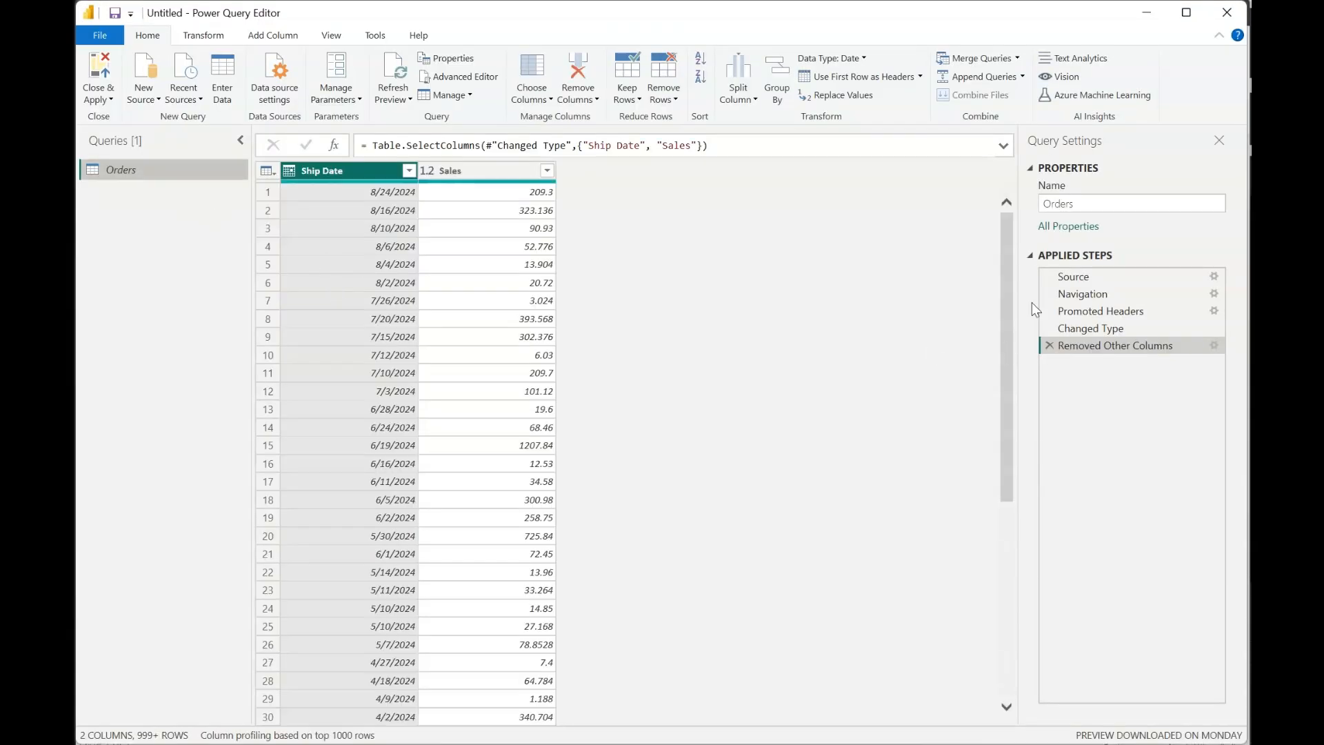
- Delete the Removed Other Columns step from the Orders query and re-enable its loading to the report
left_click(1049, 346)
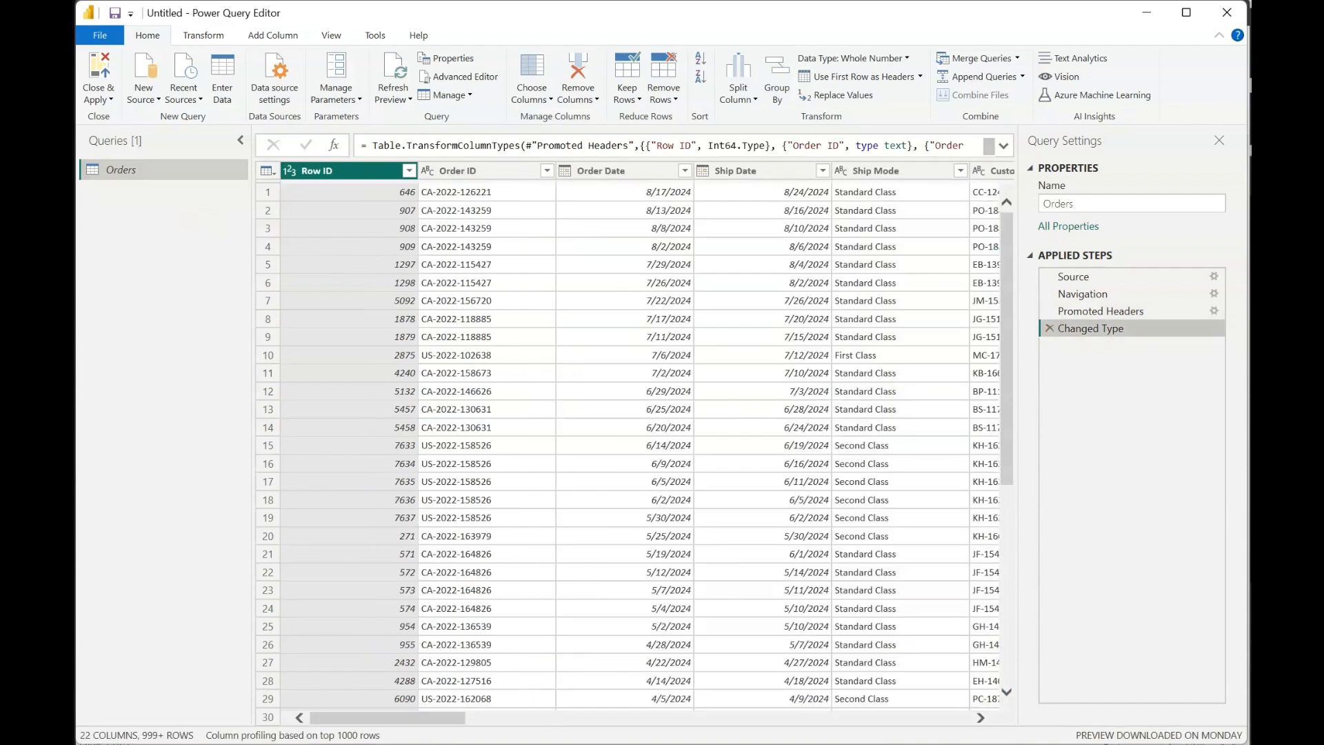
left_click(461, 62)
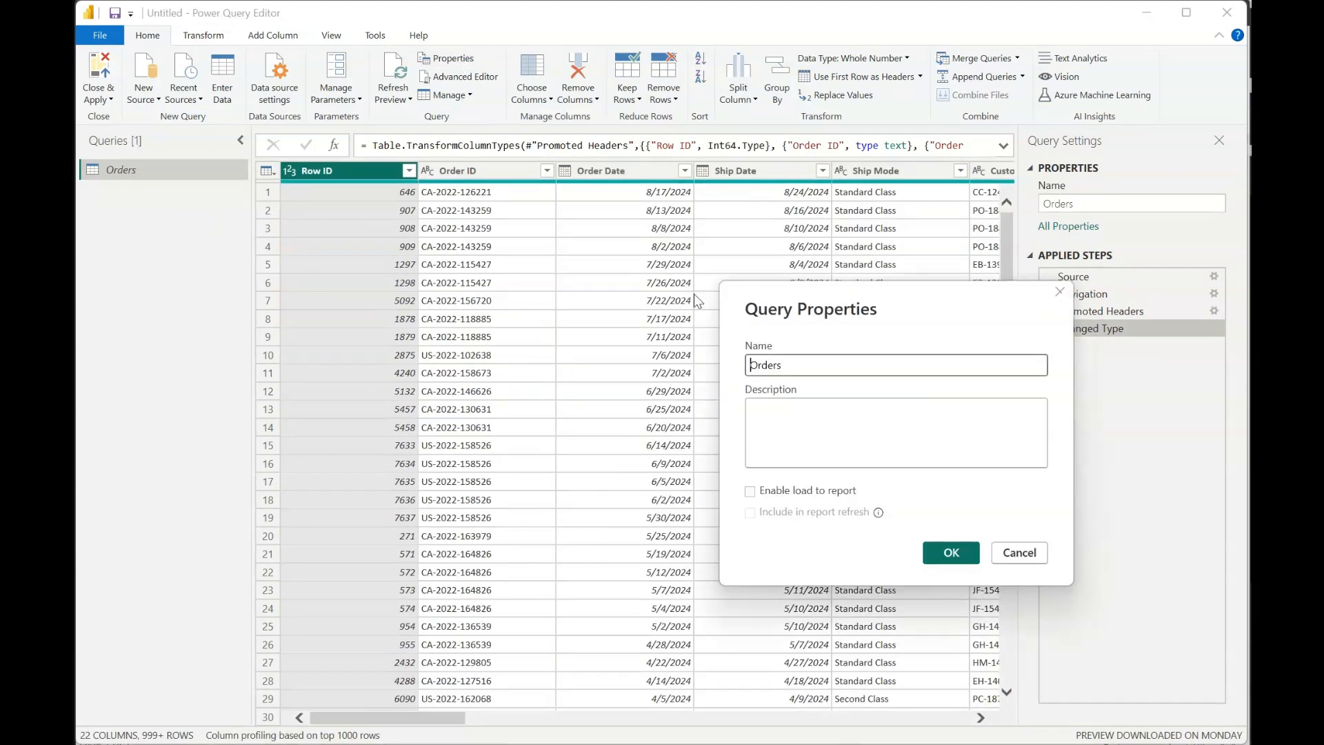
left_click(750, 492)
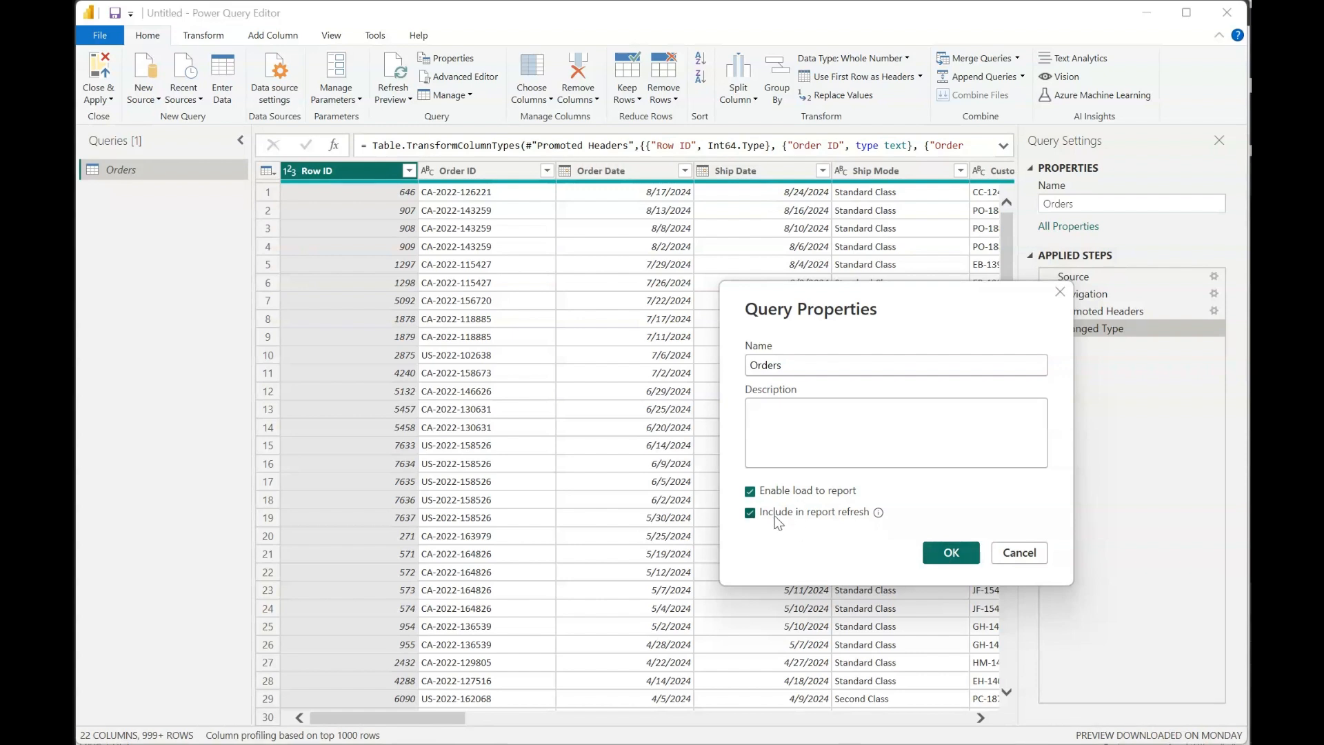
left_click(955, 567)
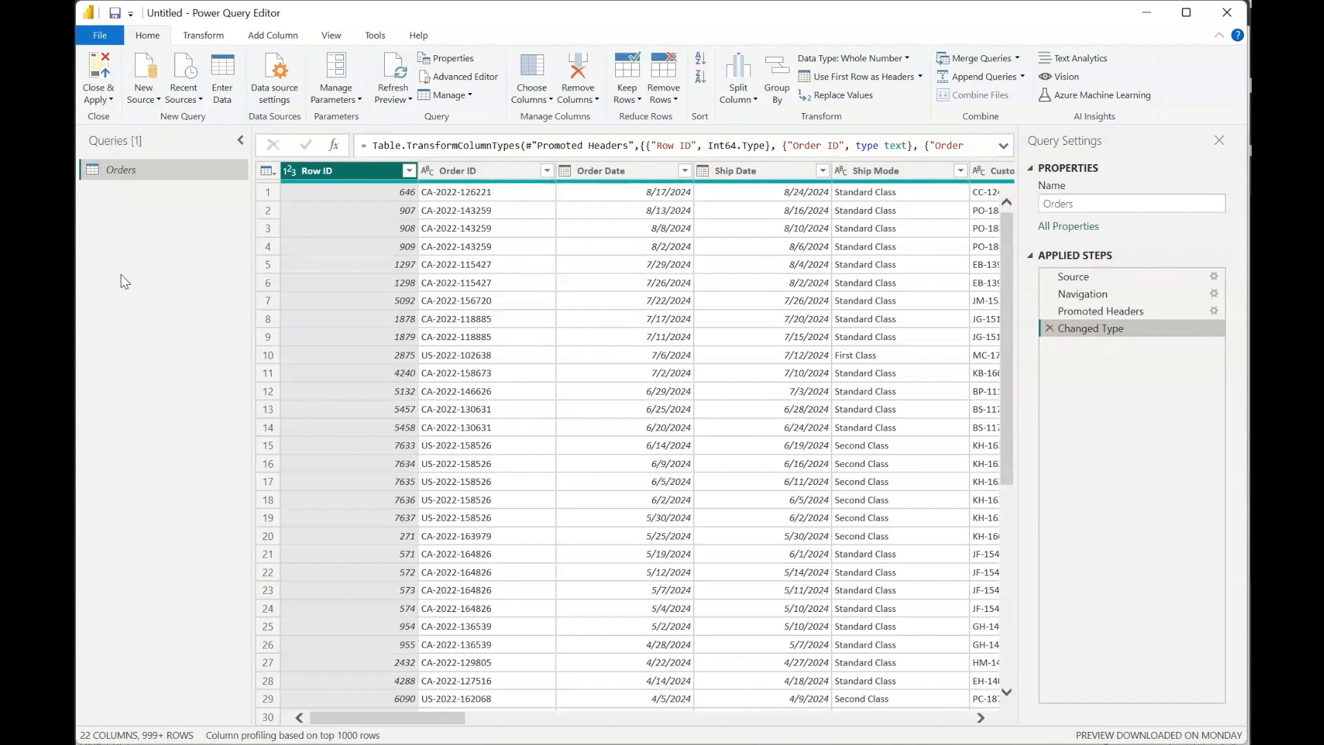
- Exclude the Orders query from report refresh in its properties, include it again, and accept the properties
left_click(461, 61)
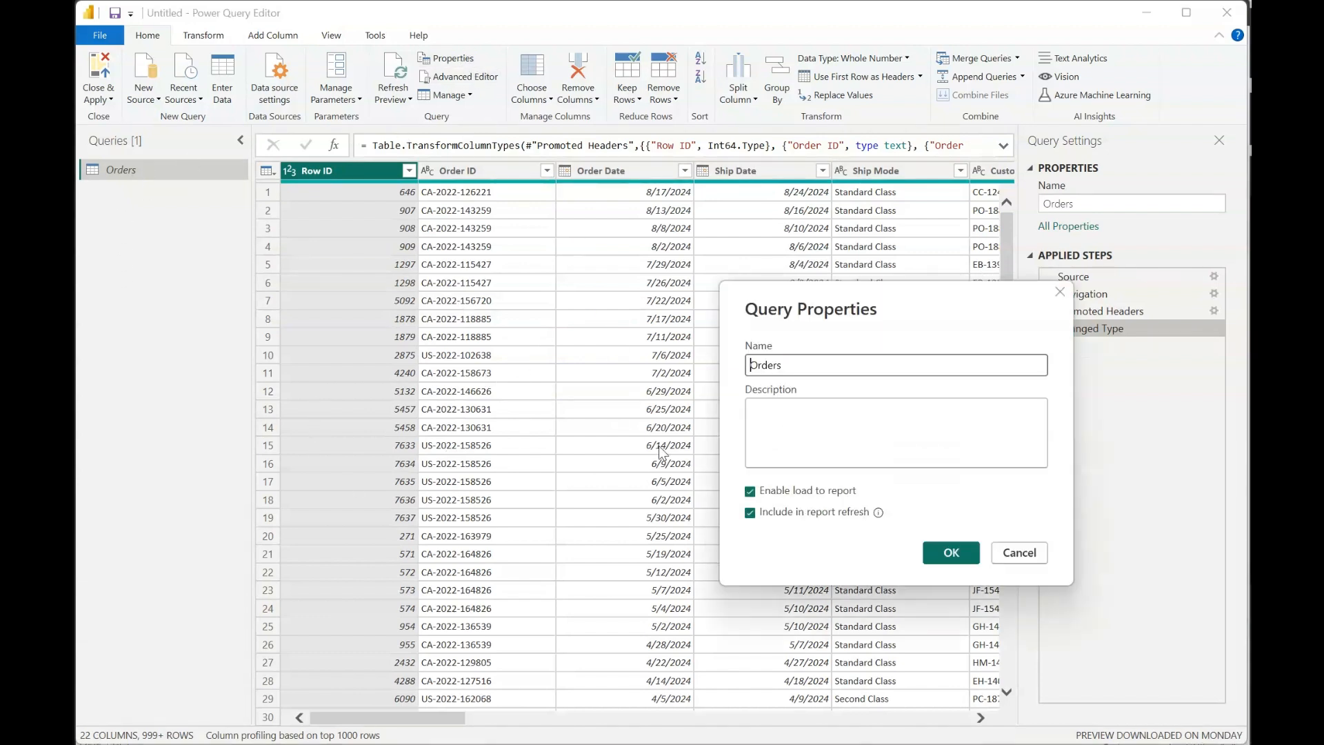
left_click(750, 513)
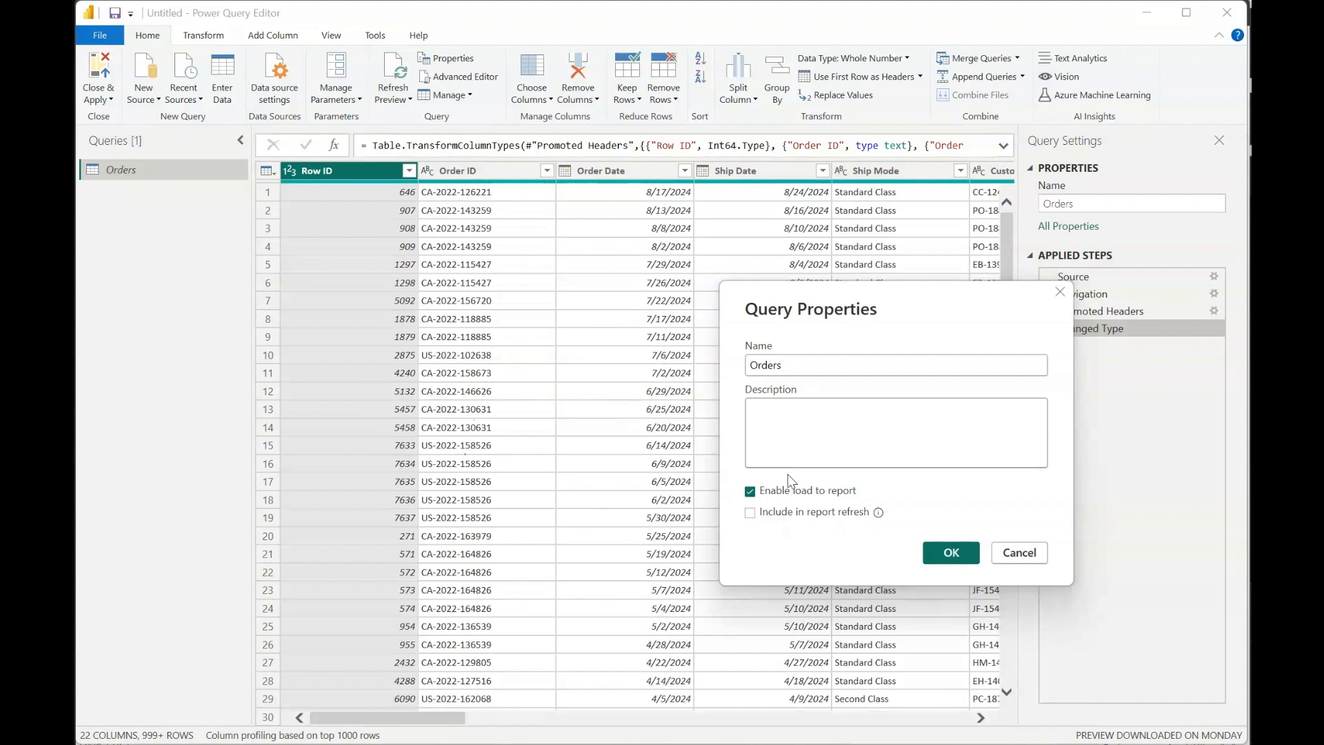
left_click(750, 514)
left_click(944, 551)
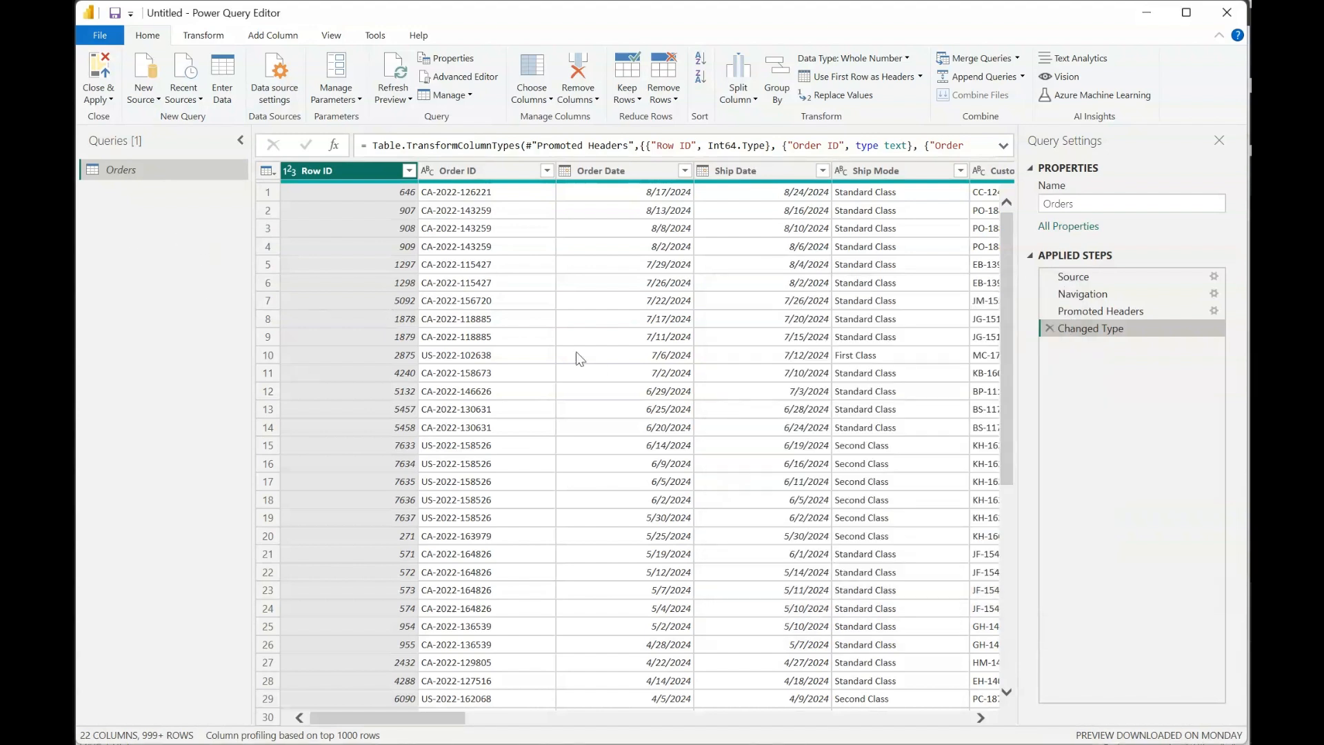
- Change the Order Date column's type from date to text in the Orders query's Advanced Editor code, apply it, and check that column
left_click(487, 83)
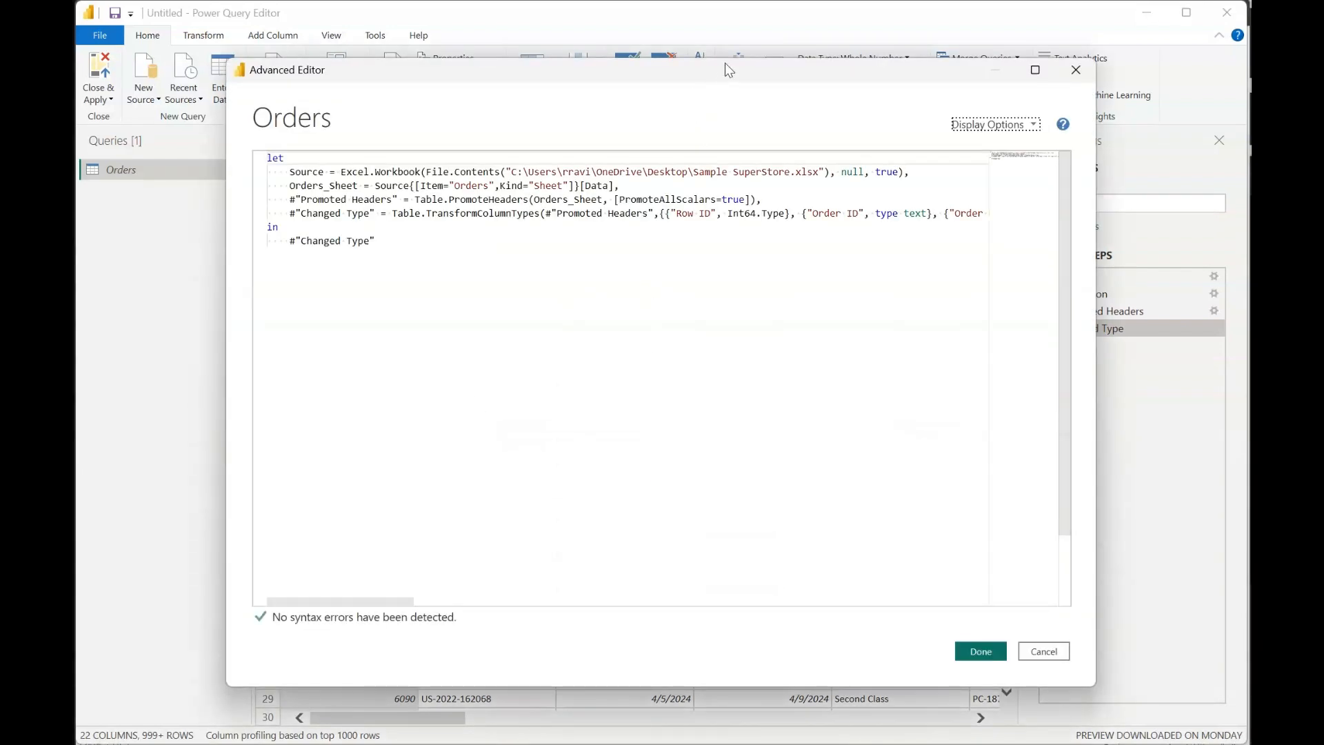
left_click_drag(726, 63, 713, 168)
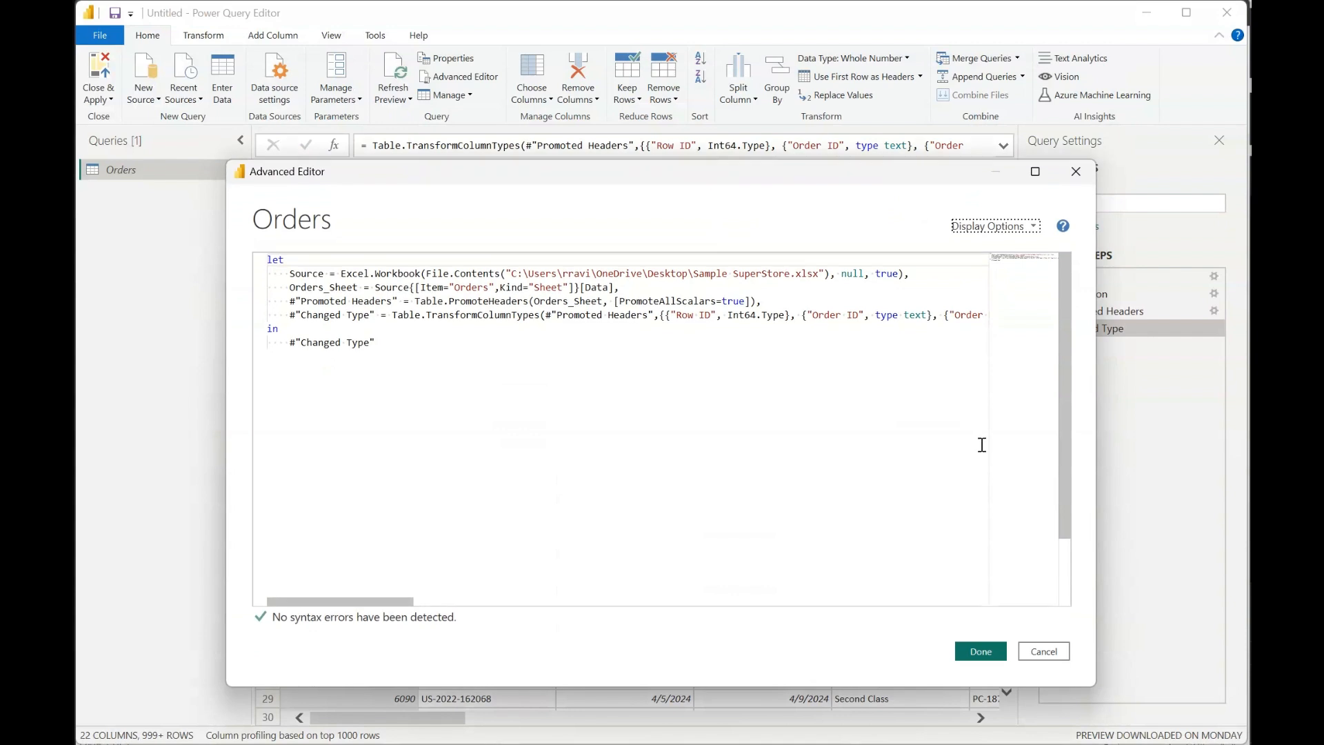
left_click_drag(1095, 440, 1062, 439)
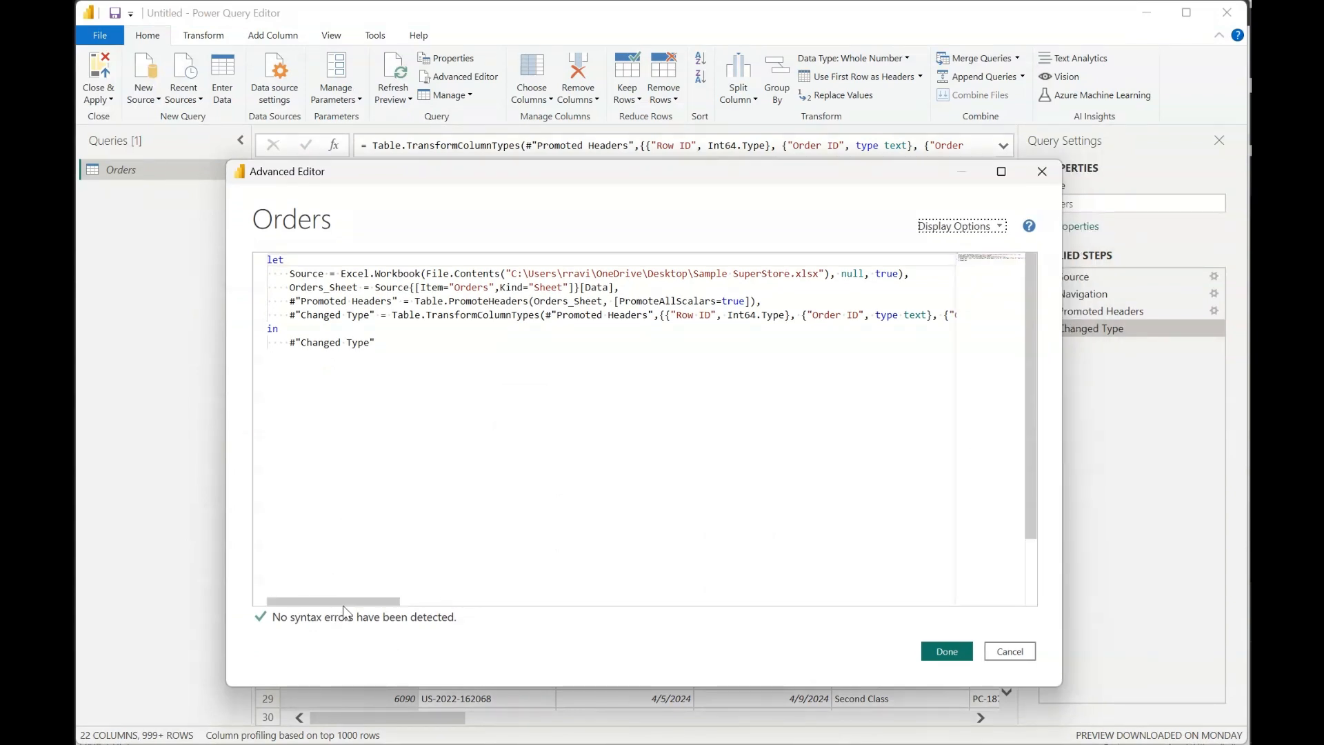
left_click_drag(343, 604, 420, 605)
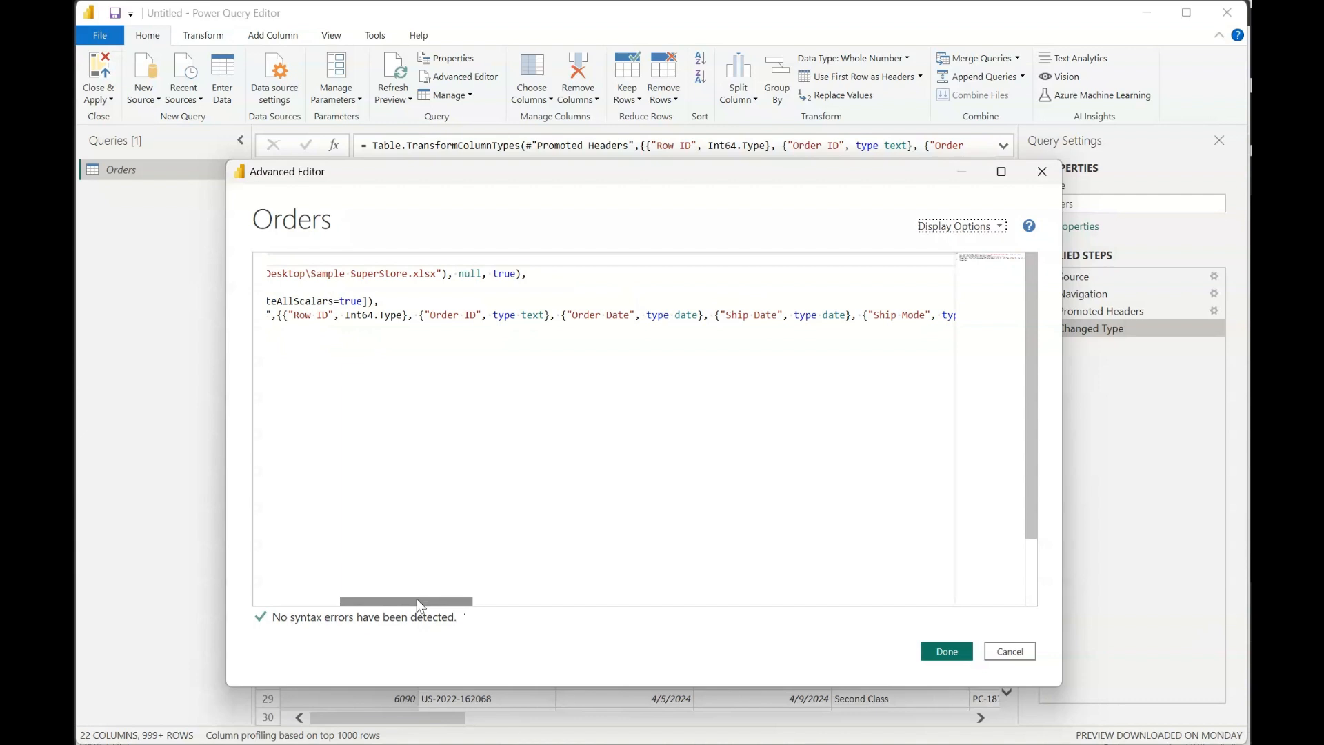
left_click_drag(417, 599, 302, 582)
left_click_drag(400, 583, 421, 582)
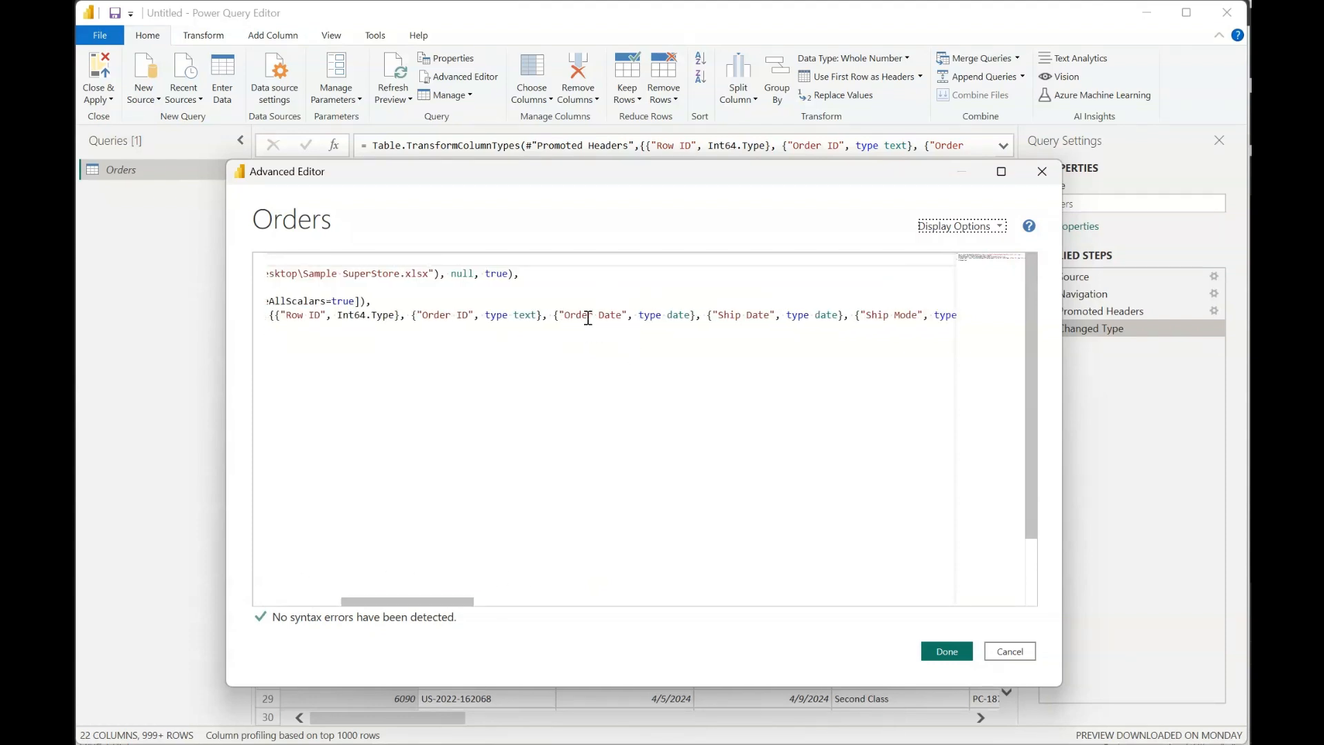
double_click(679, 315)
type("text")
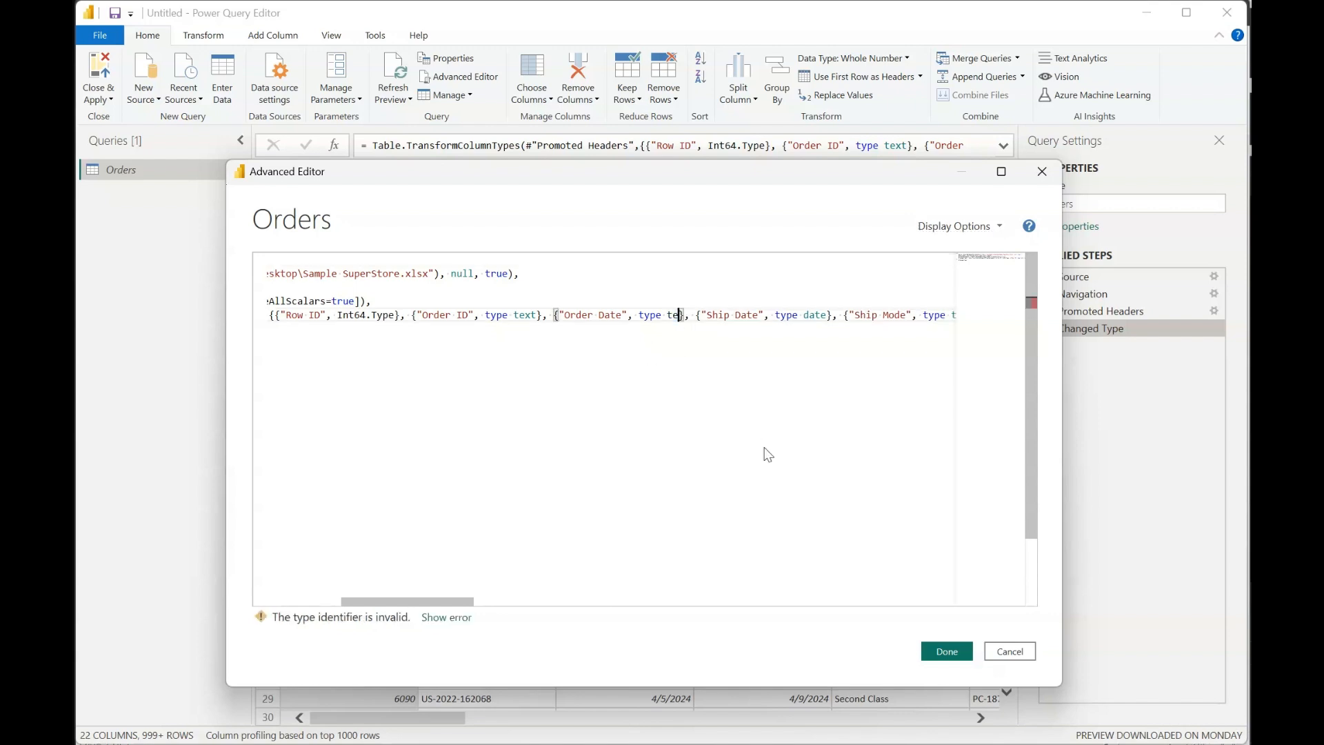
left_click(564, 483)
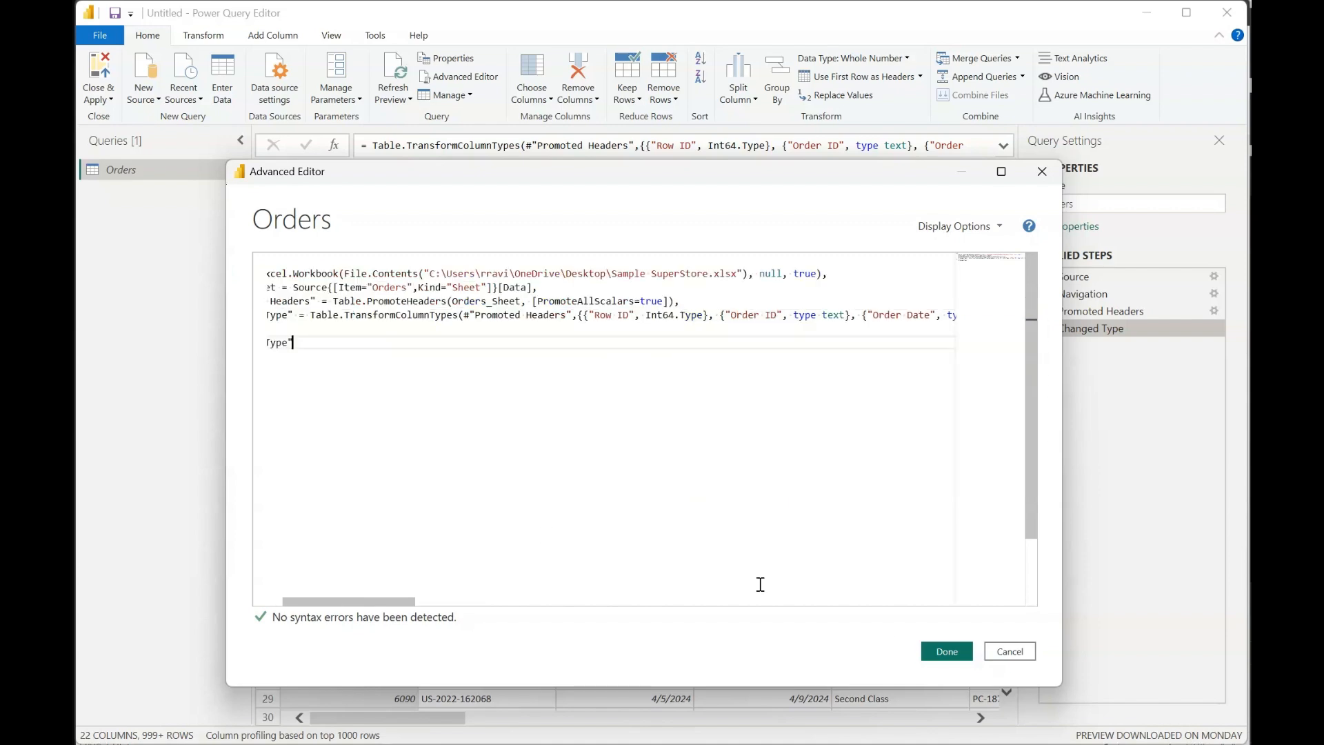
left_click(946, 651)
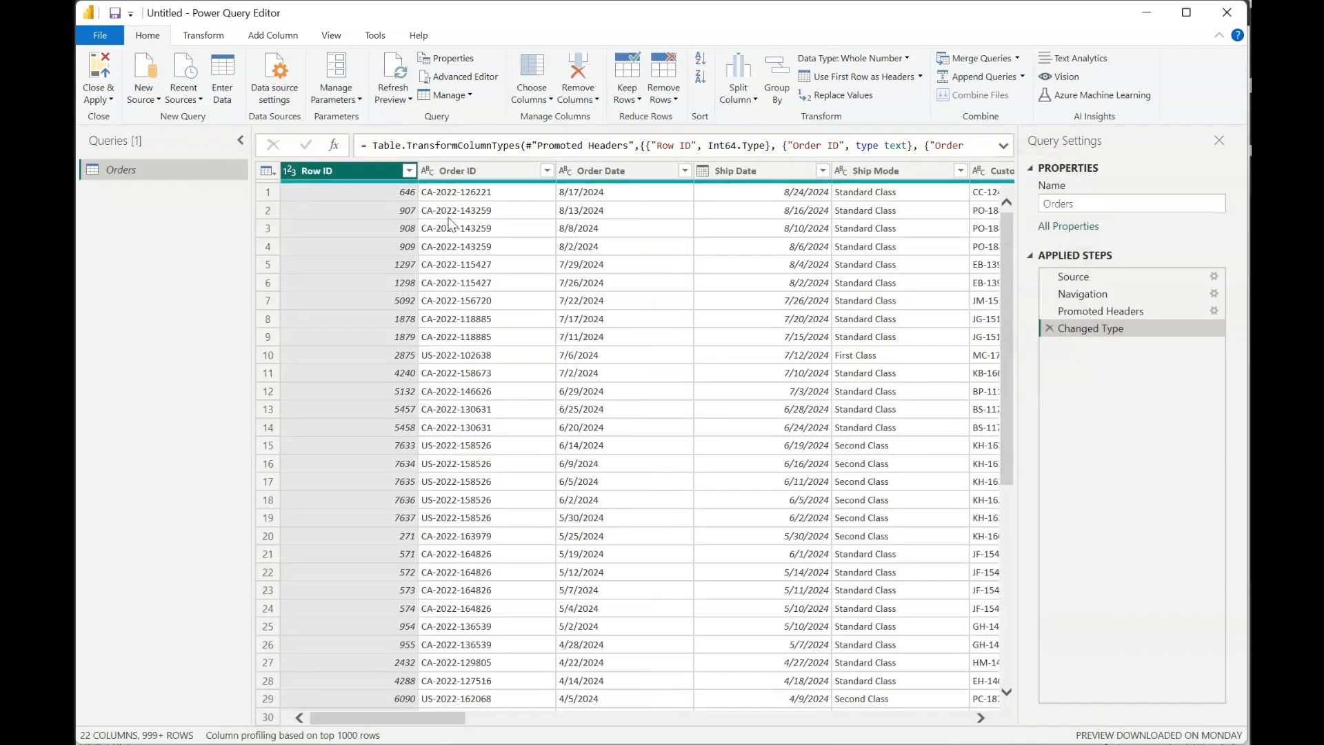
left_click(608, 172)
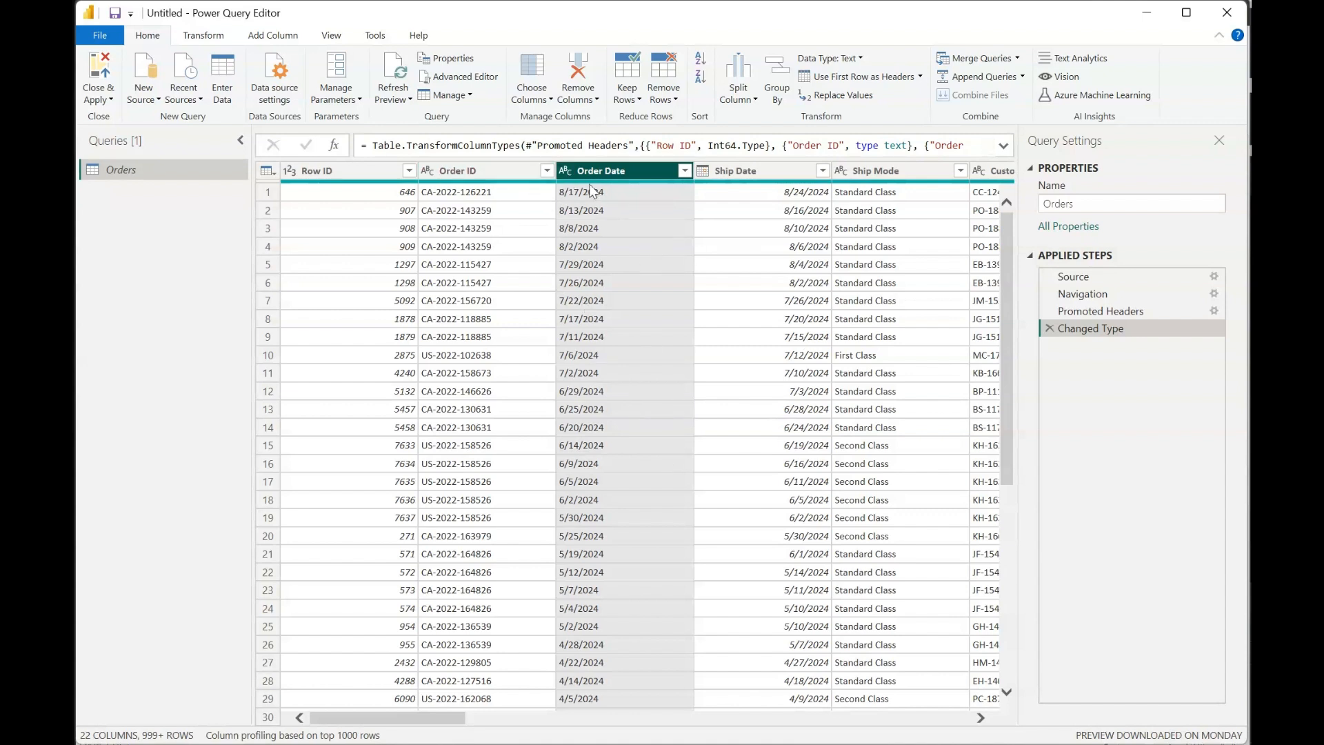
- Review the Order Date type in the Orders query's Advanced Editor code and close the editor without changes
left_click(460, 77)
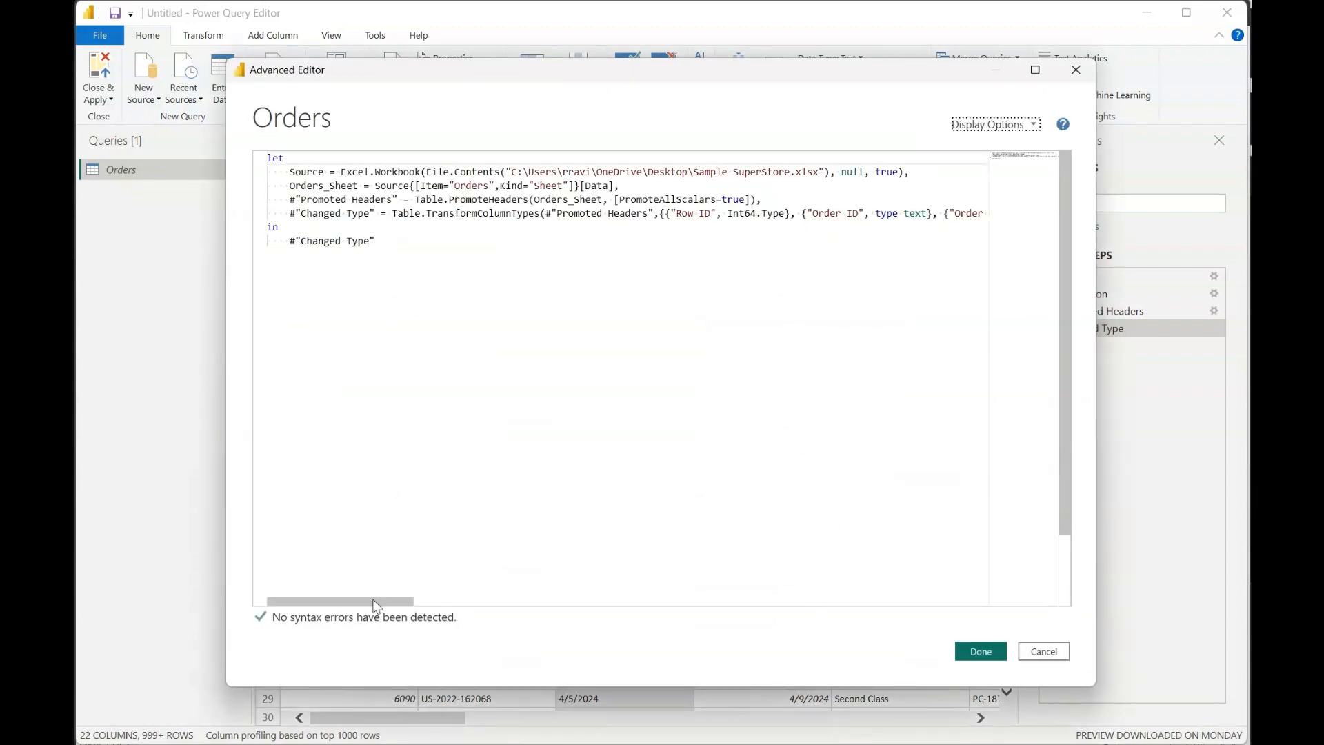
left_click_drag(367, 603, 512, 611)
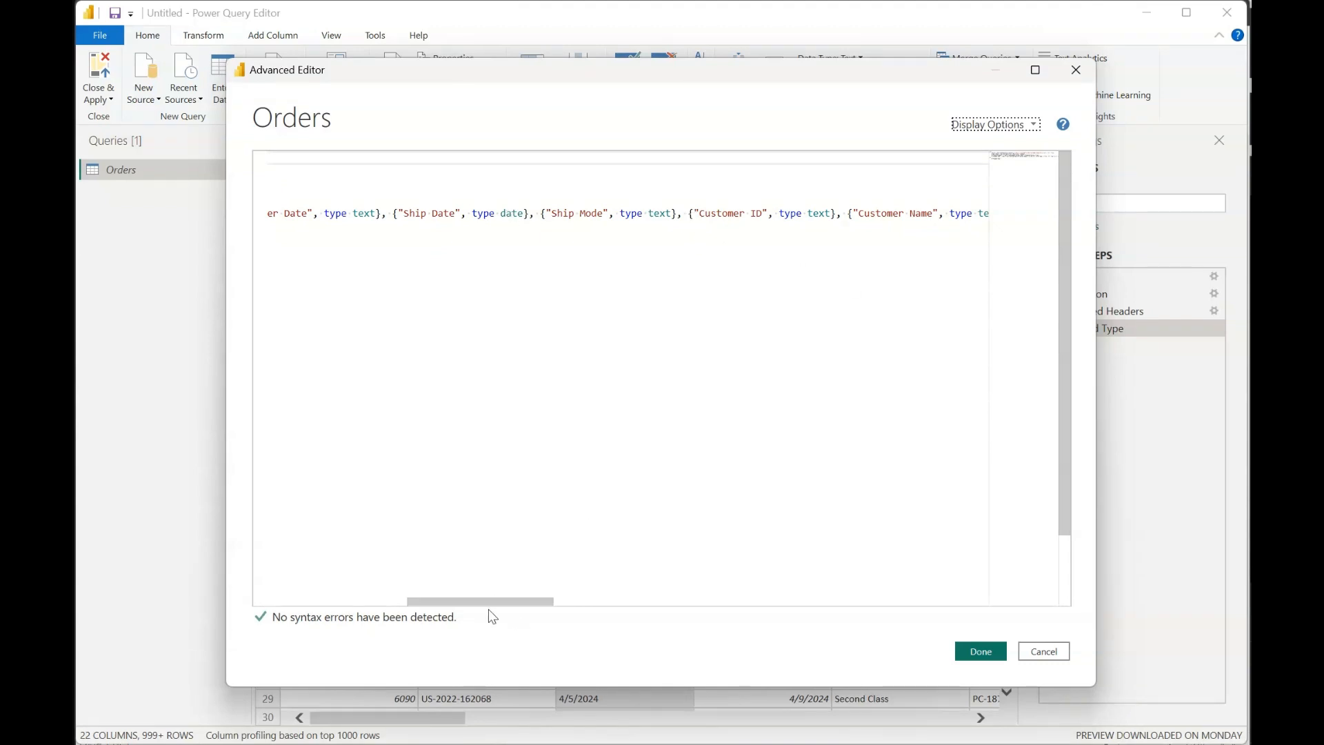
left_click_drag(504, 608, 443, 609)
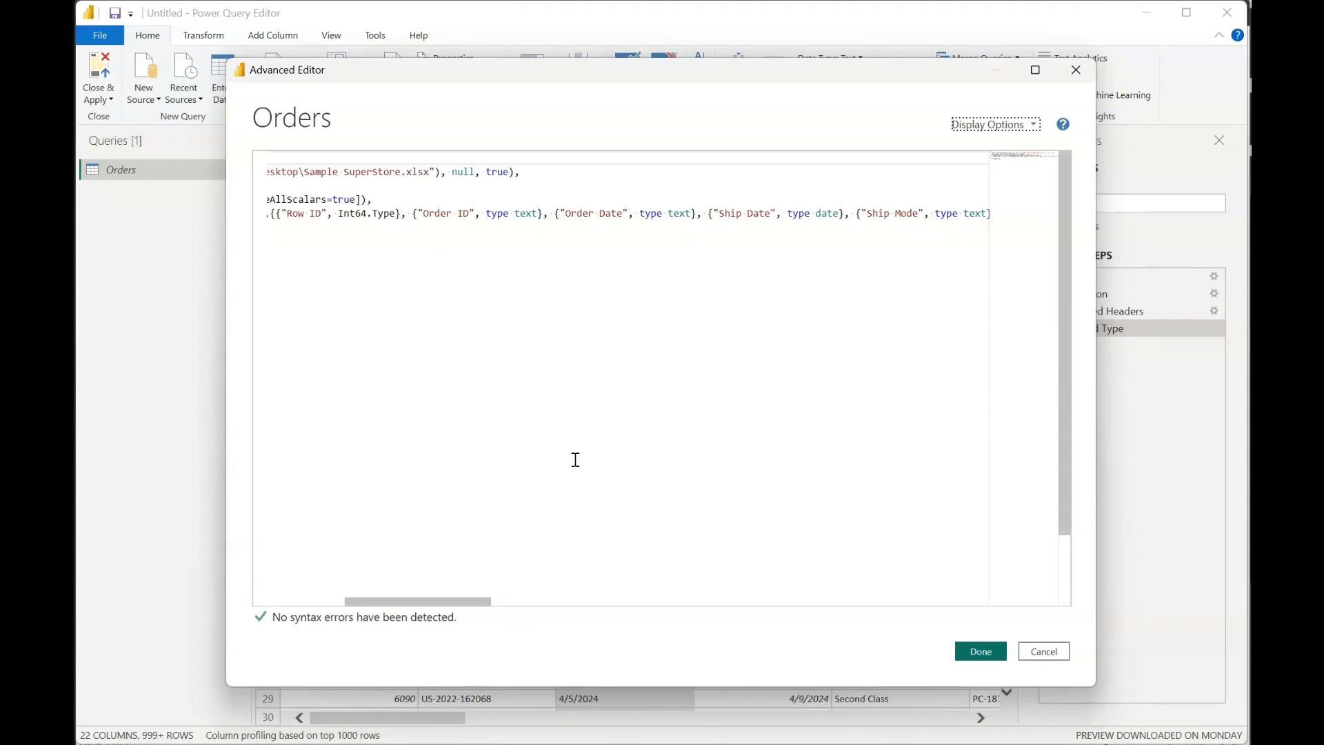
double_click(682, 211)
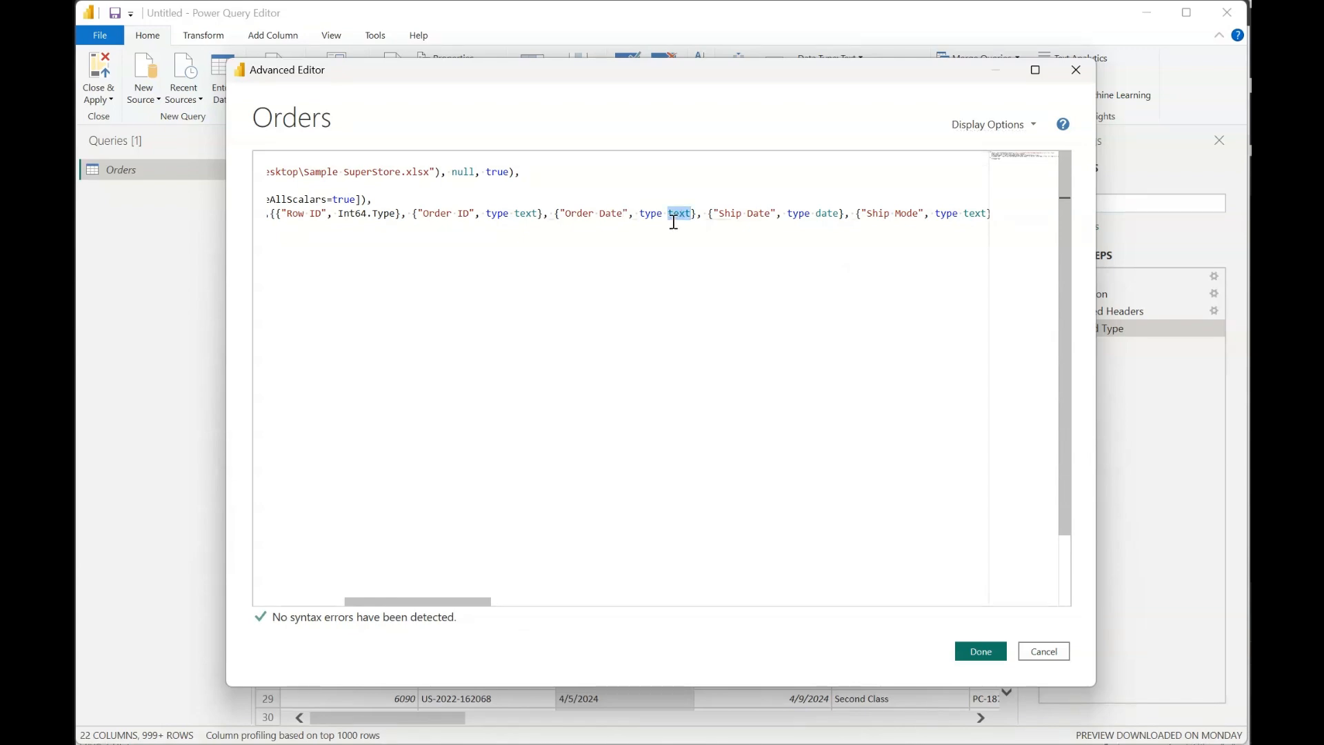
left_click(1031, 648)
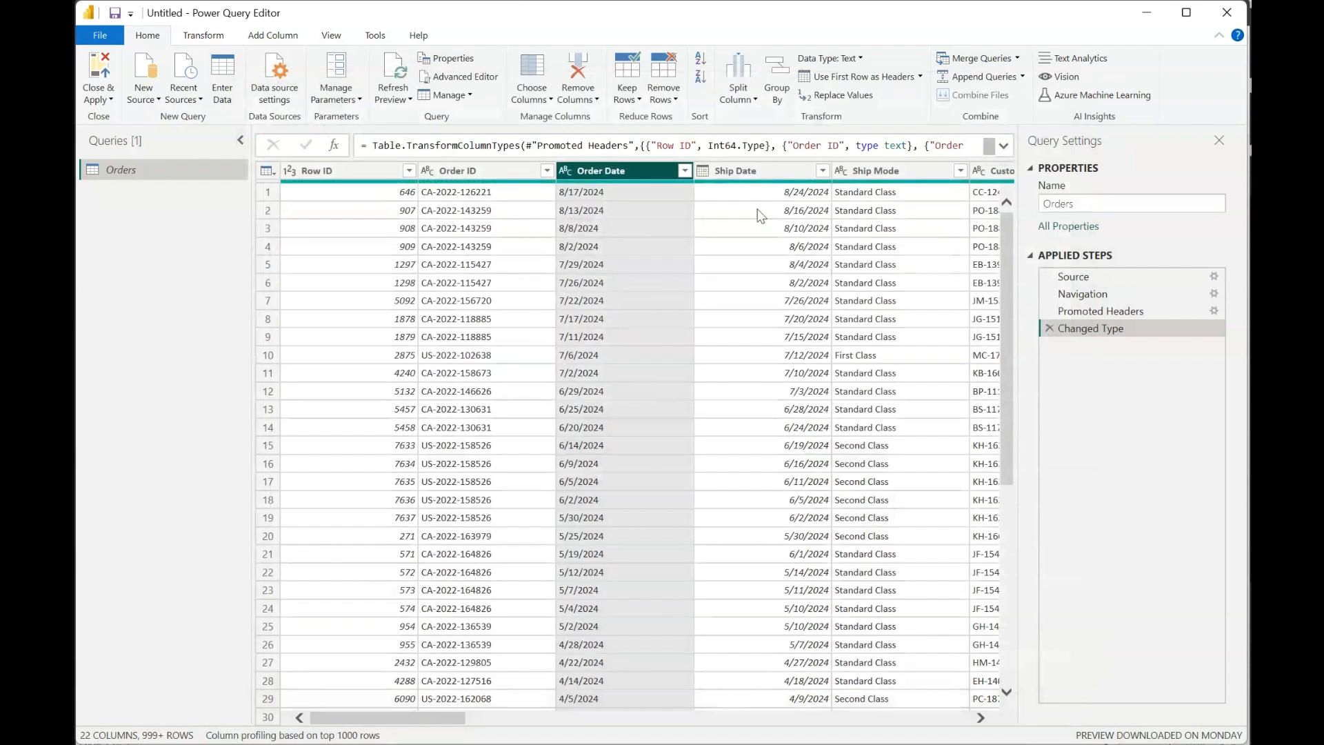
- Delete the Changed Type step from the Orders query
left_click(1050, 328)
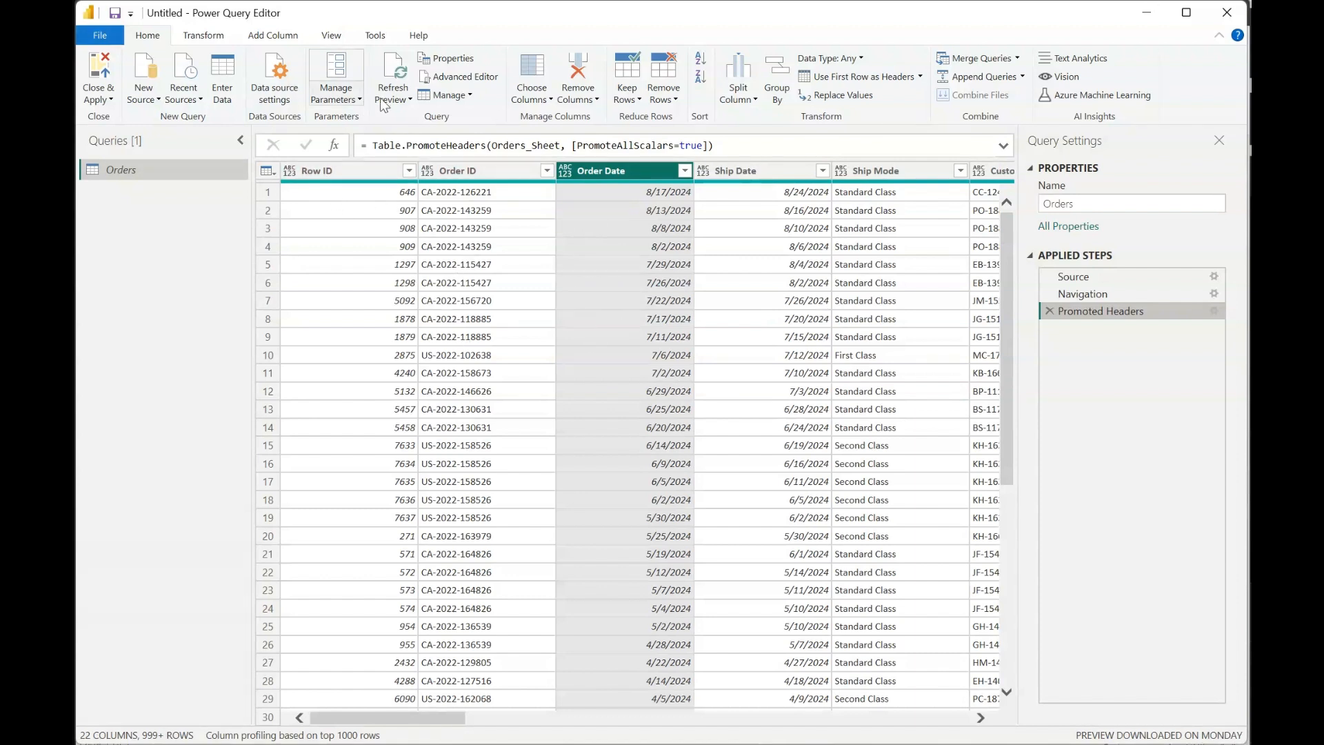
left_click(446, 96)
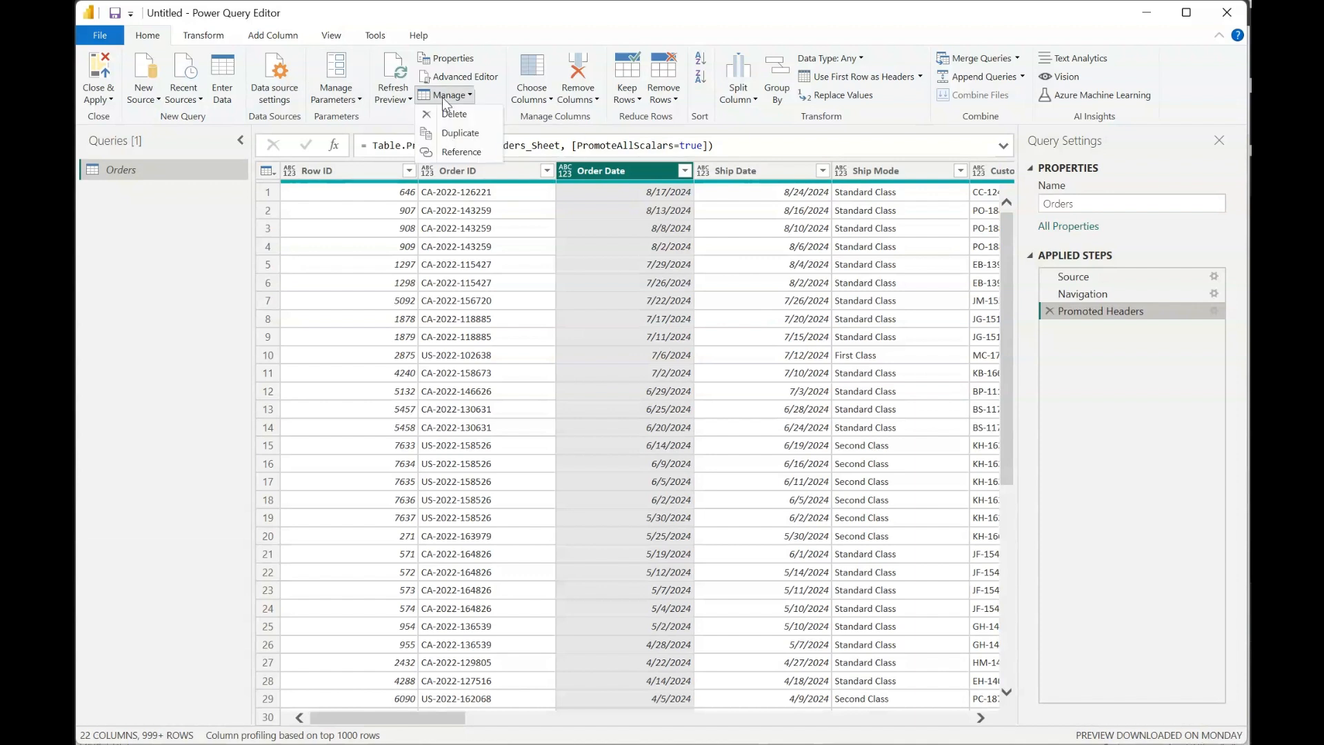
left_click(490, 93)
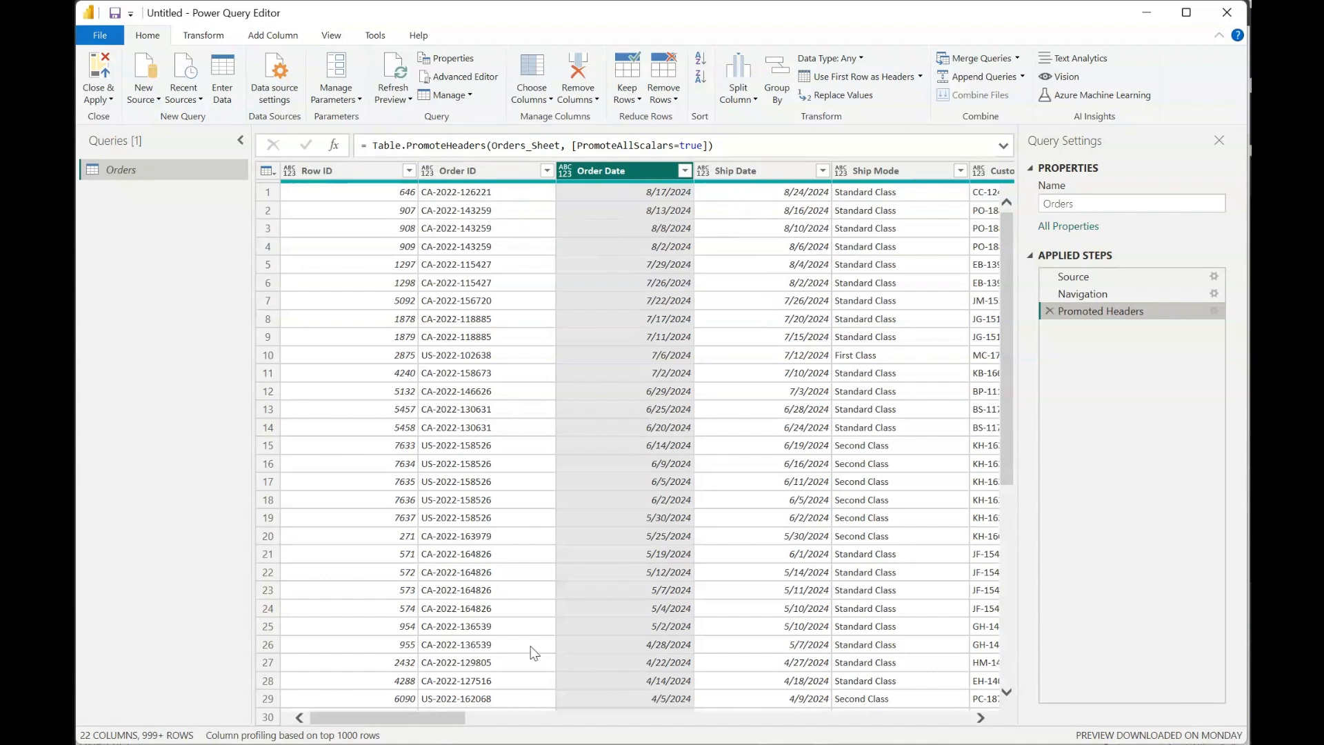
- Split the Order ID column by the custom delimiter "-" at each occurrence of the delimiter
left_click(491, 178)
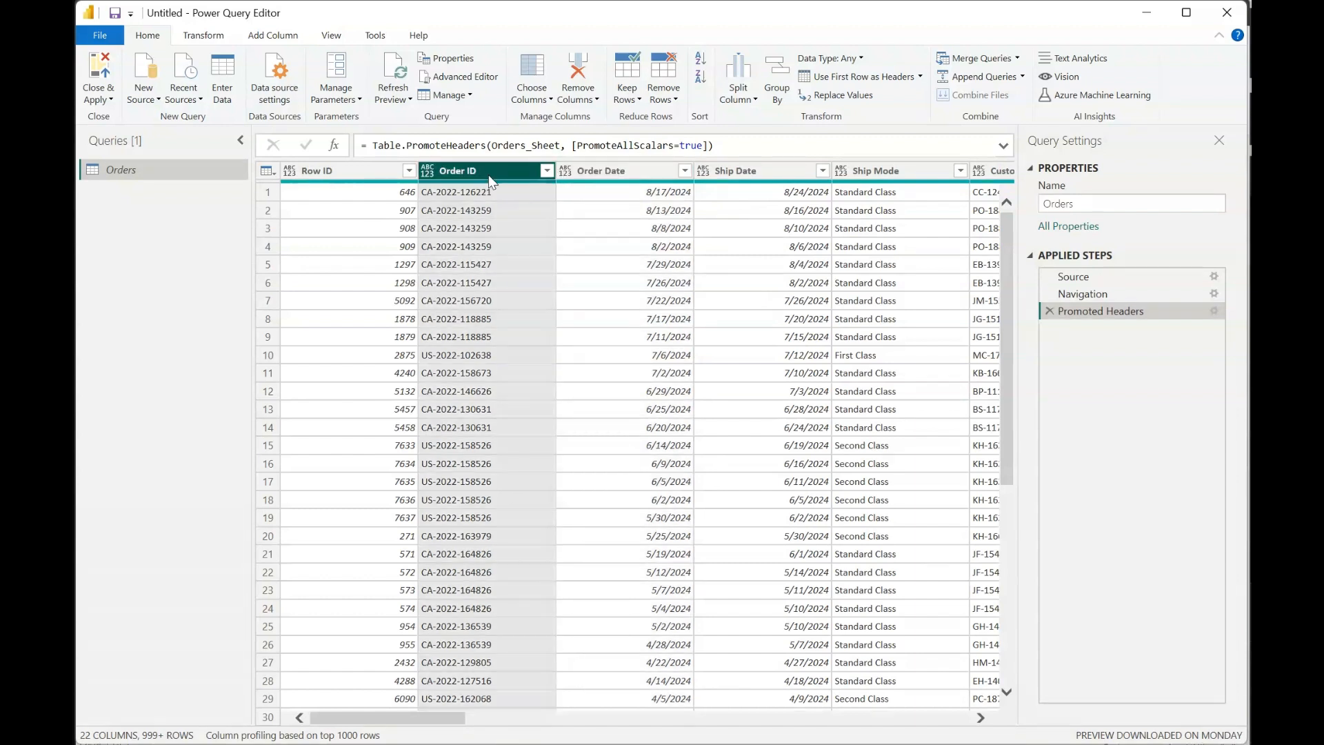
left_click(730, 103)
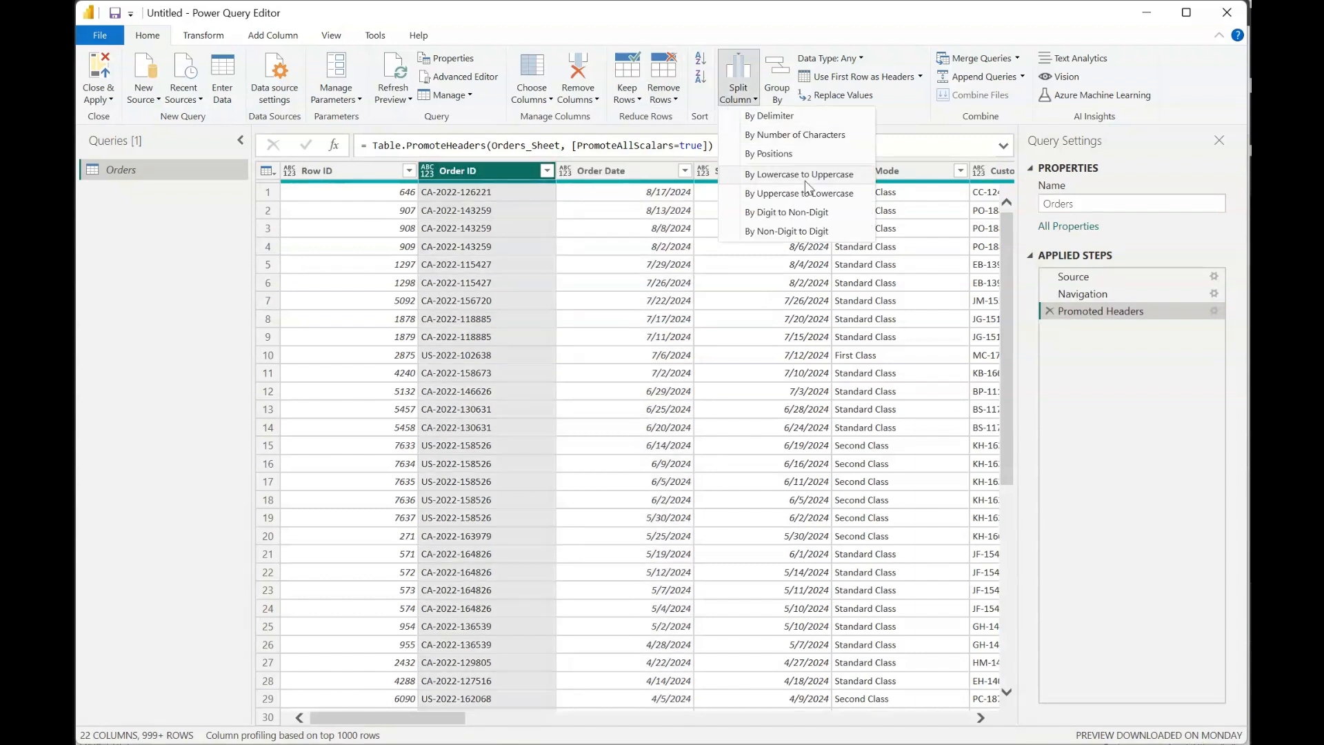
left_click(793, 175)
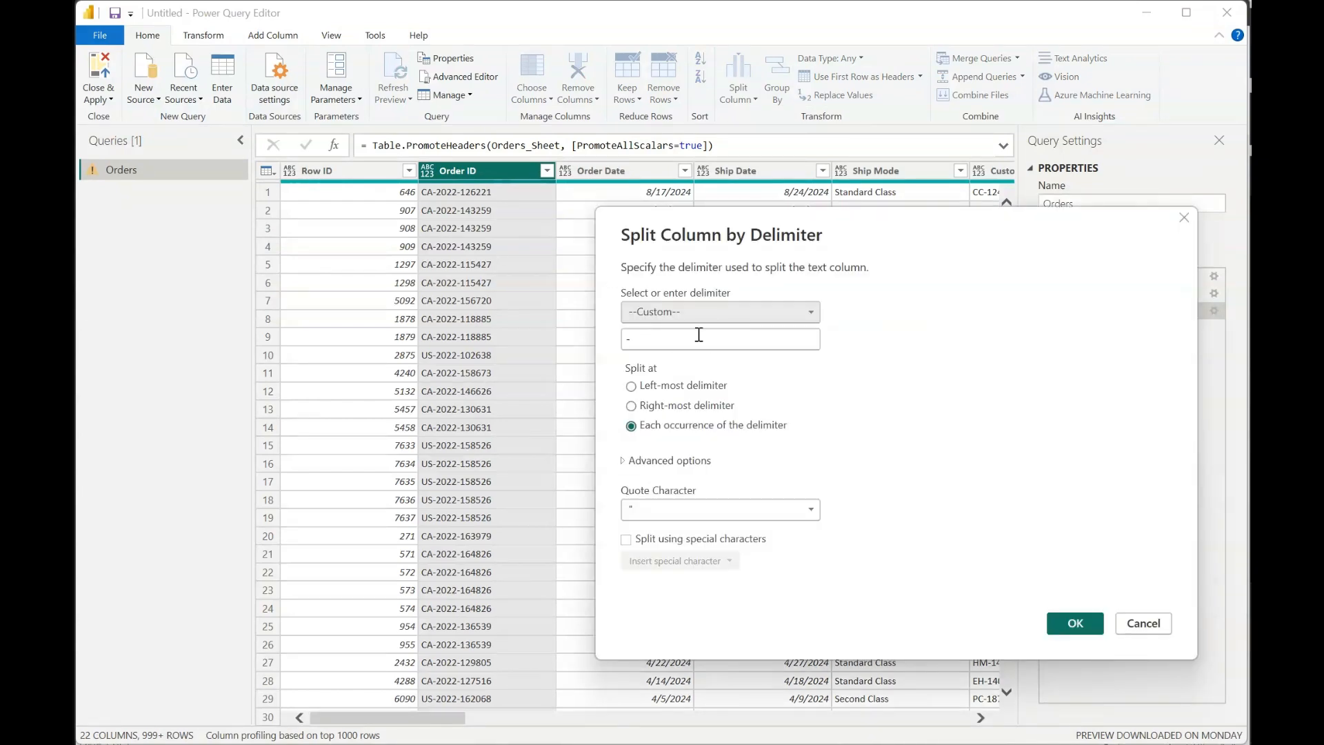
left_click(1075, 622)
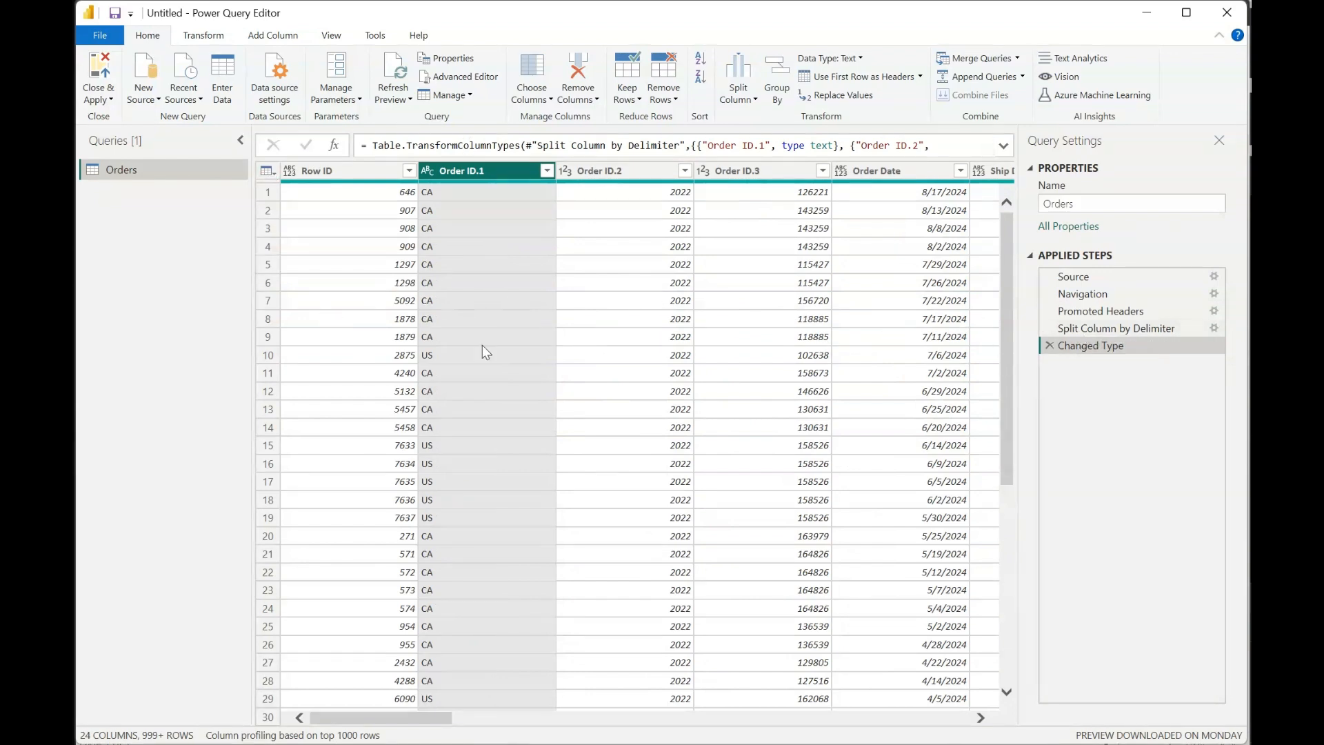
- Duplicate the Orders query and compare the copy with the original
left_click(466, 94)
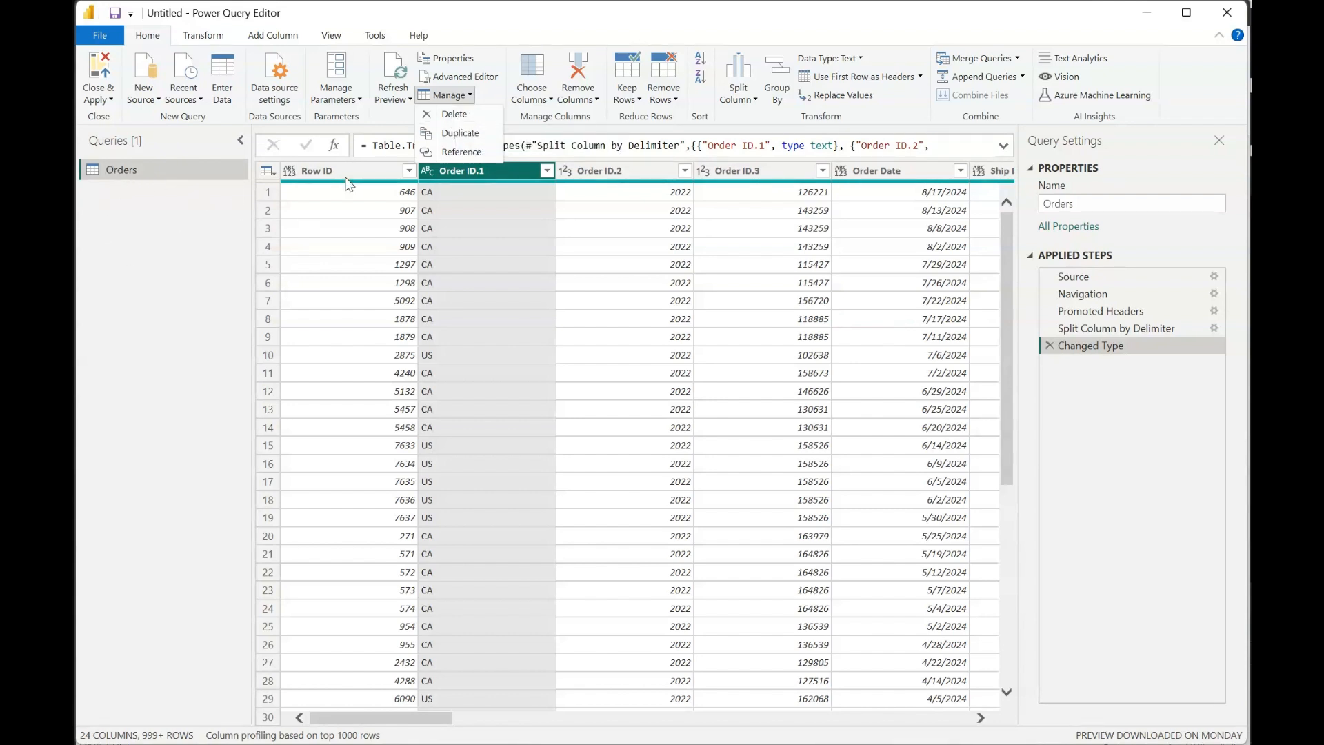
left_click(460, 133)
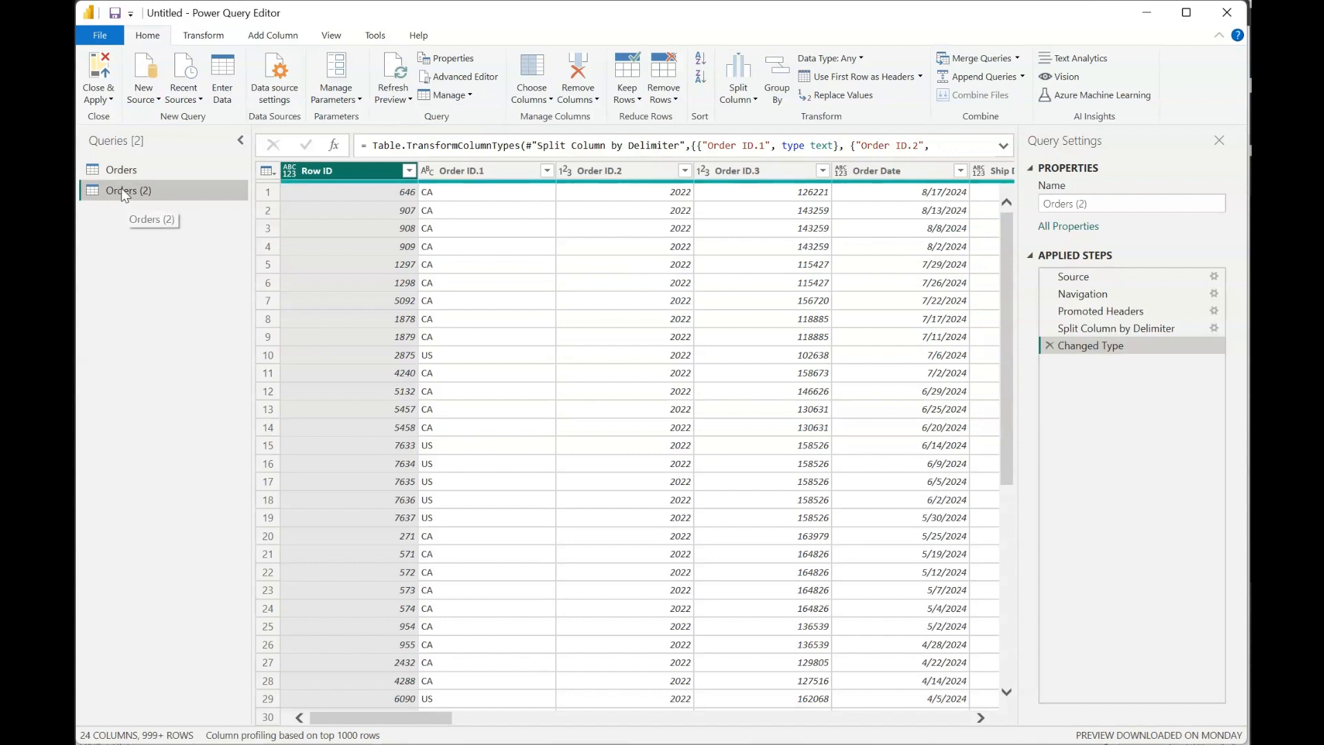
left_click(127, 171)
left_click(140, 195)
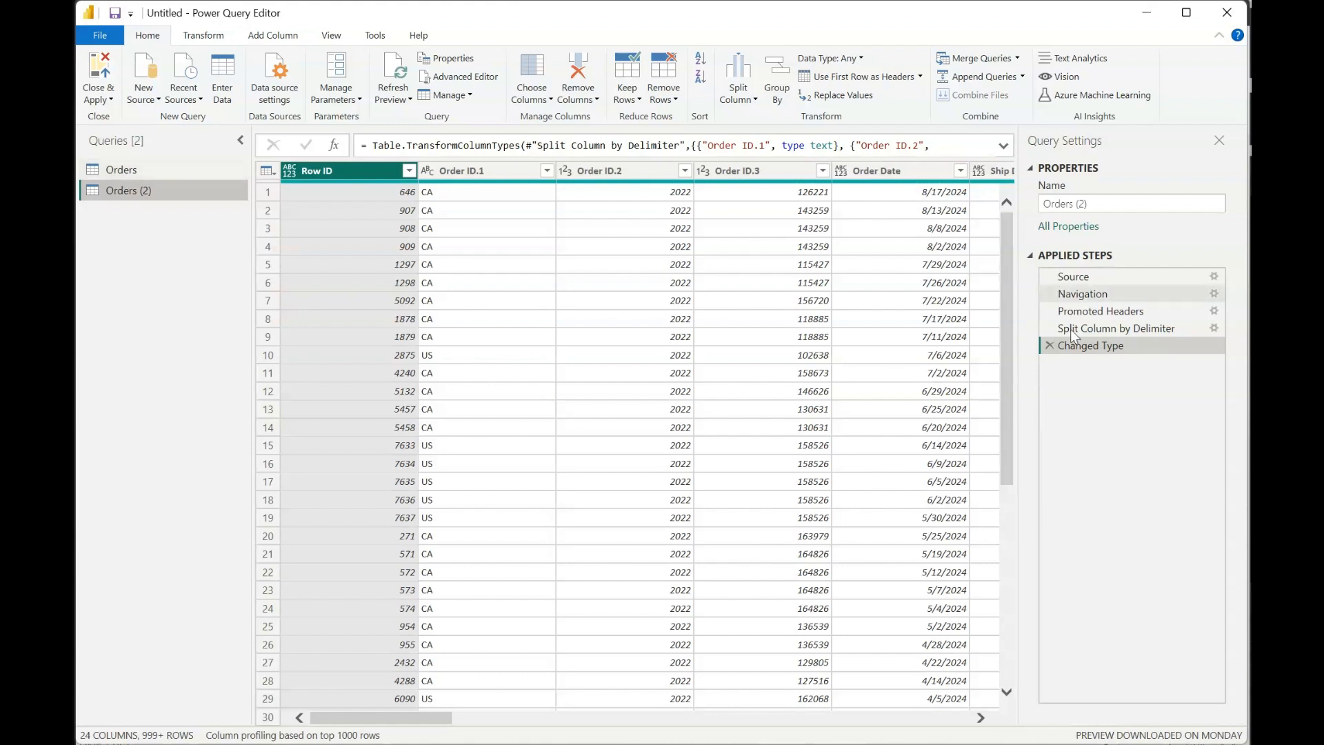
- Create a reference query from Orders (2) and go back to Orders (2) to compare their applied steps
left_click(470, 93)
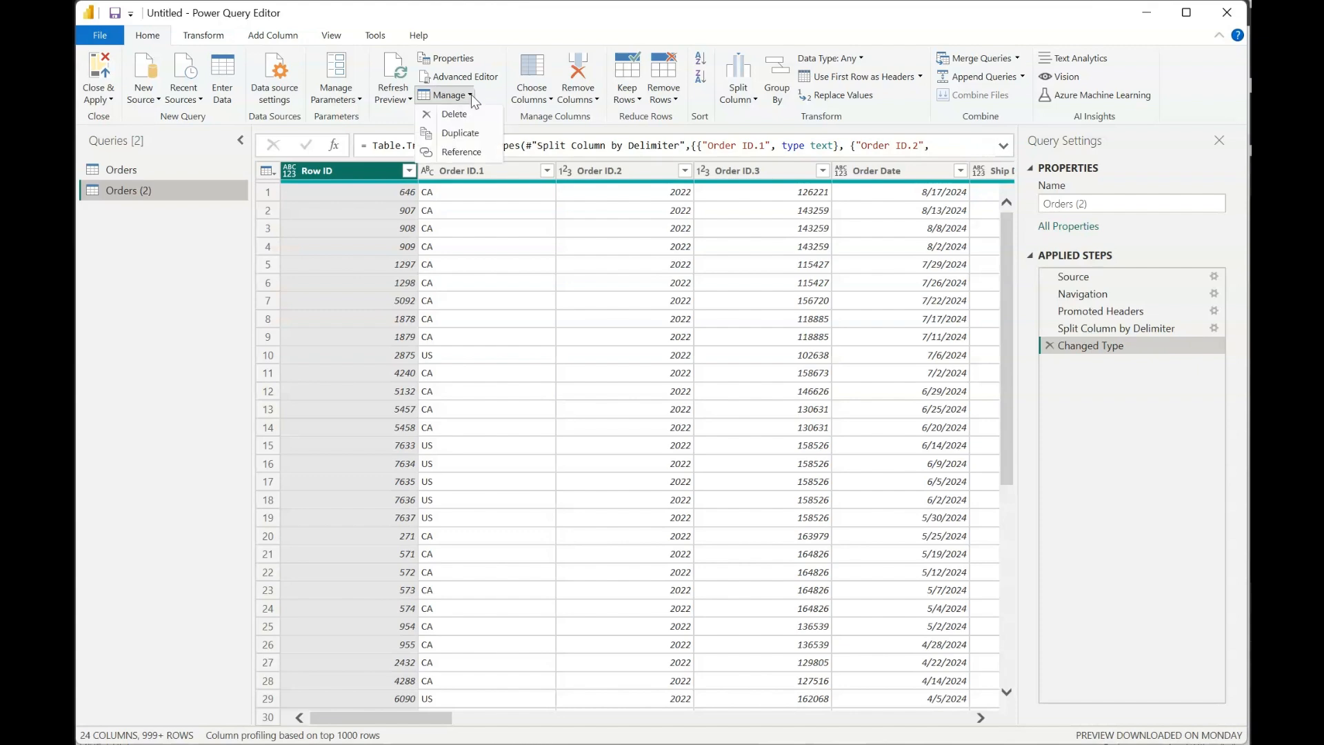
left_click(455, 152)
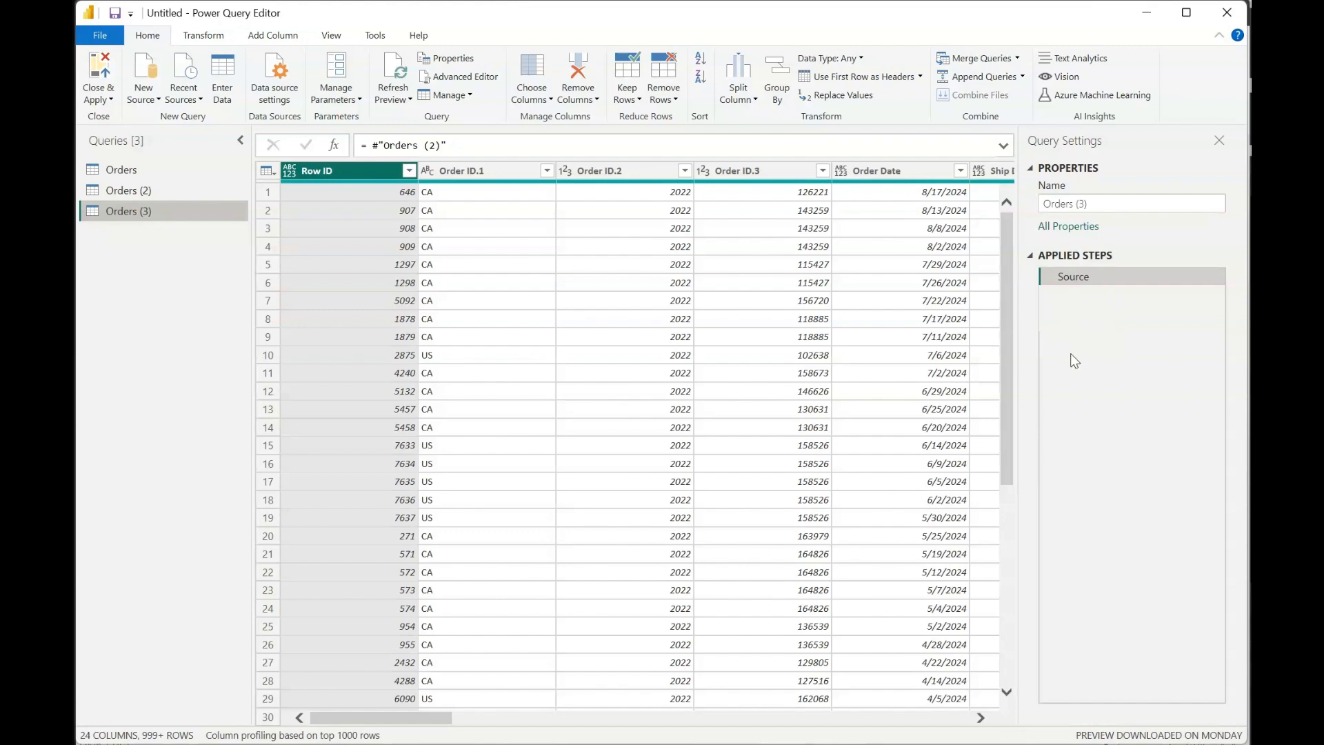
left_click(110, 196)
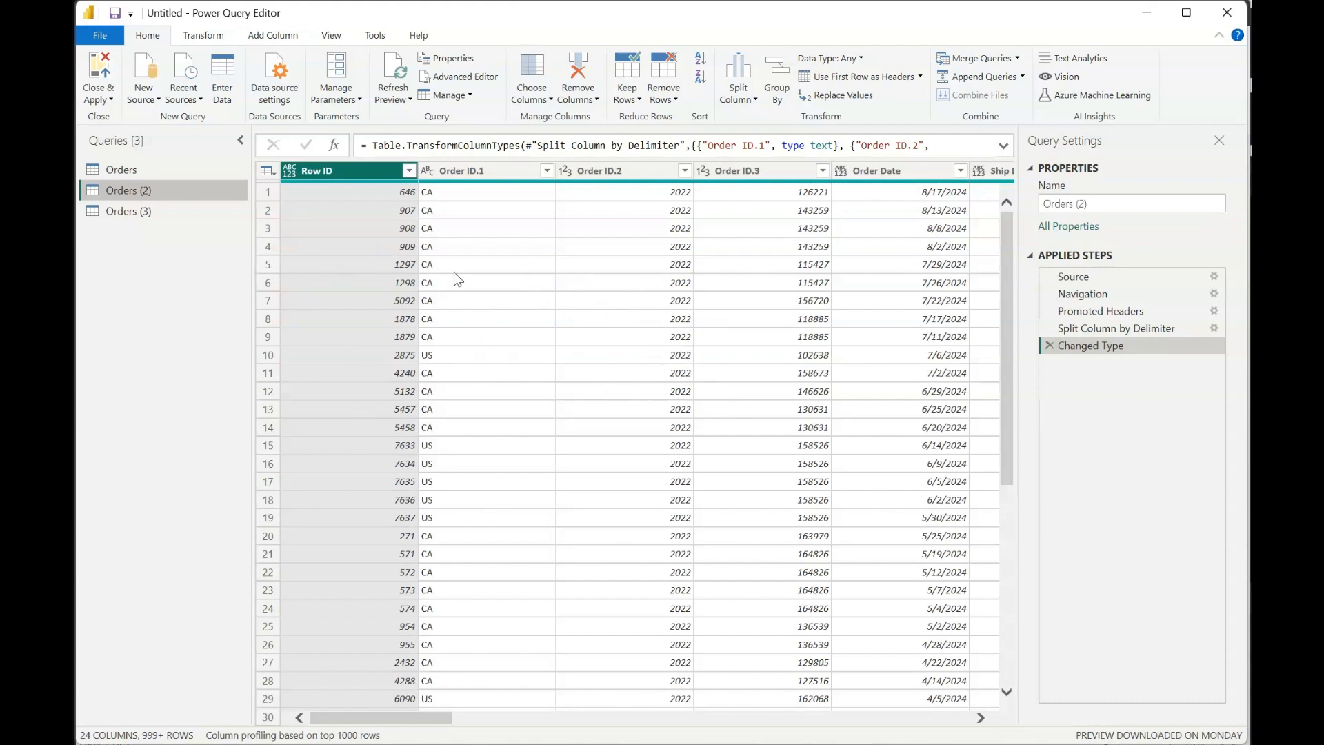
- Try to delete the Promoted Headers step from Orders (2), cancel the deletion, and return to Orders (3)
left_click(1045, 312)
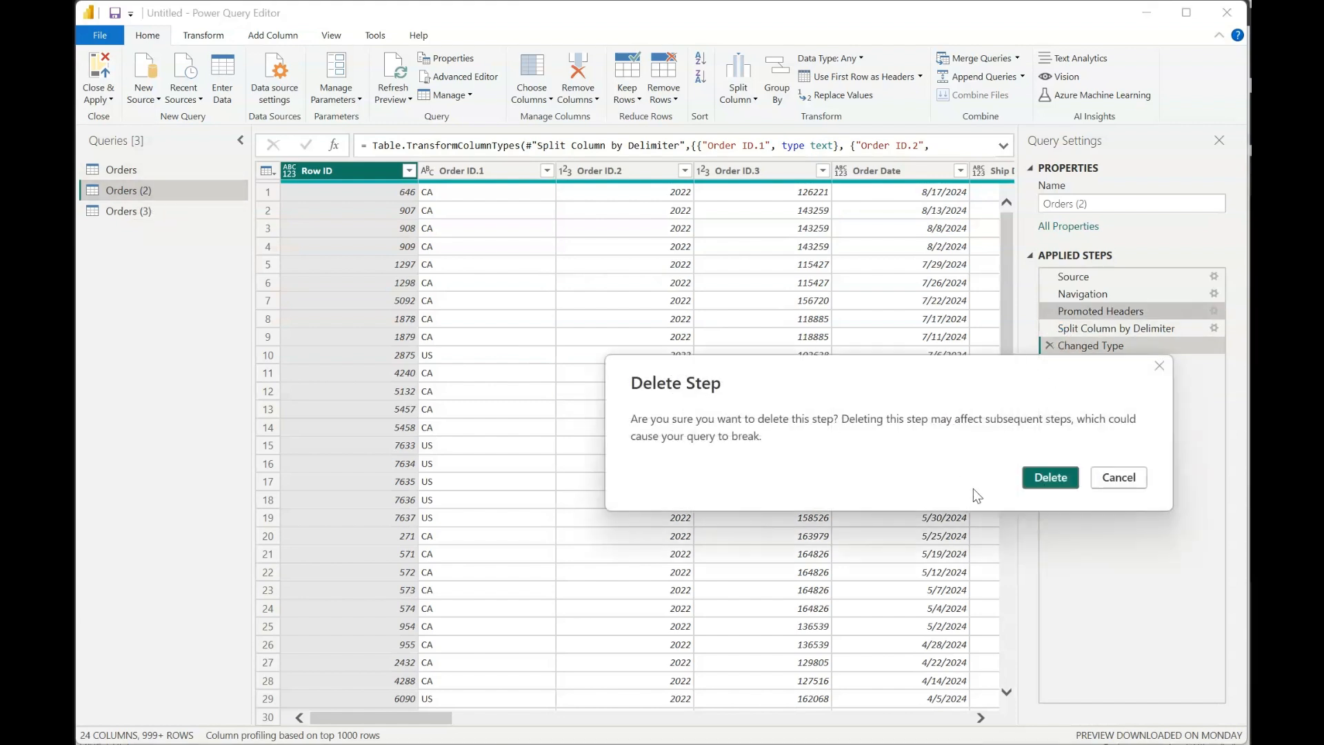
left_click(1114, 481)
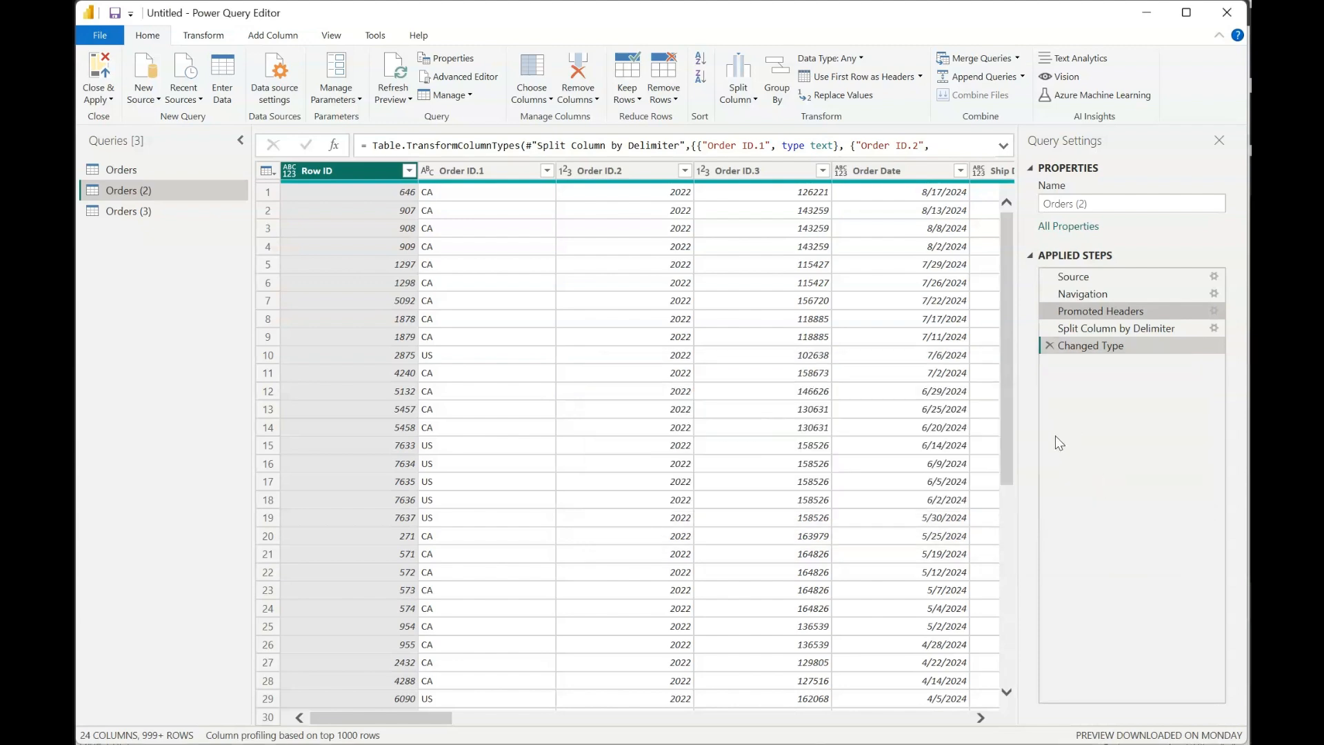
left_click(122, 220)
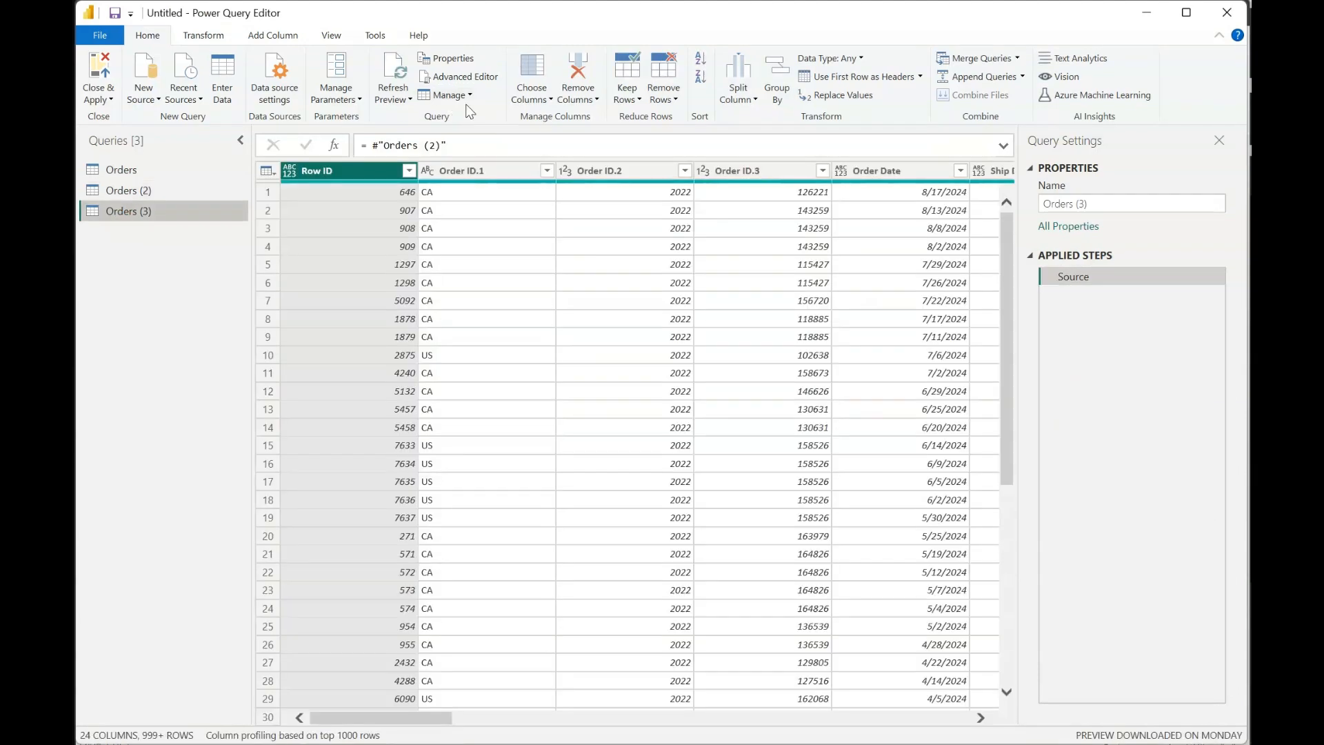
left_click(469, 98)
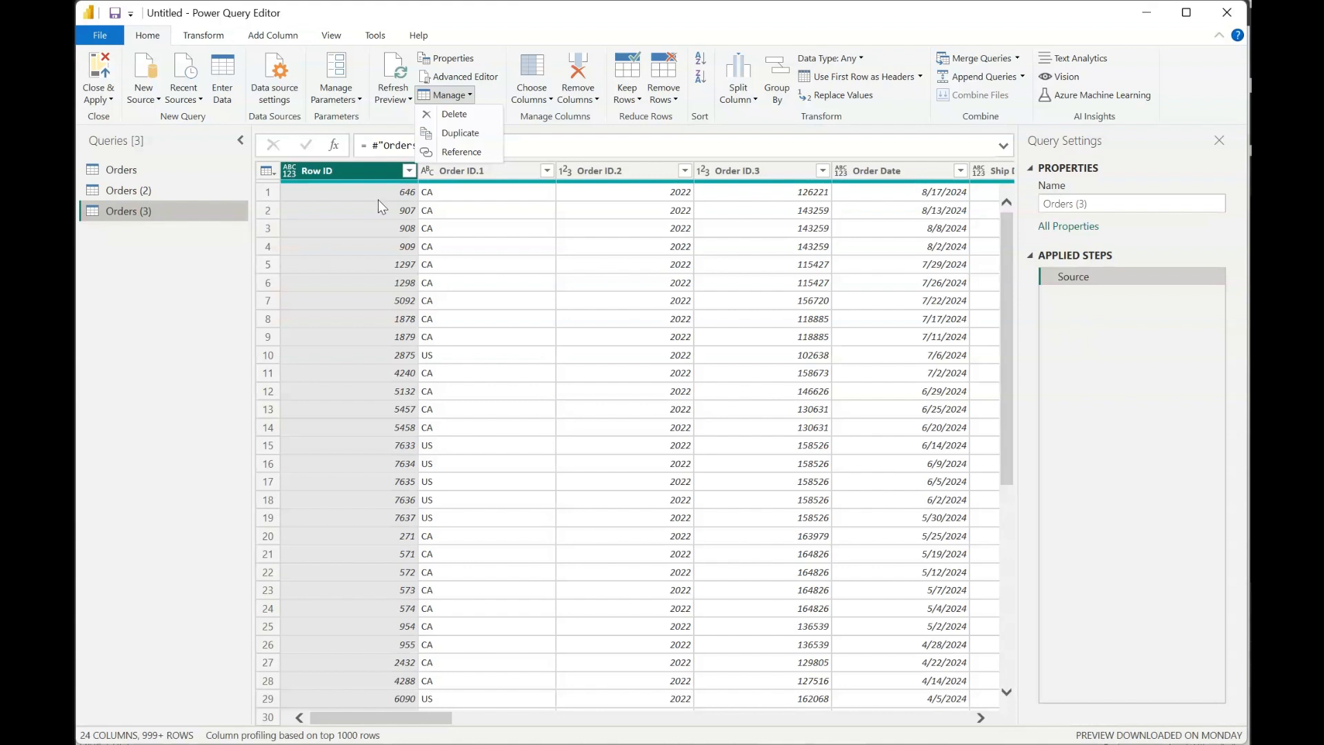
left_click(152, 216)
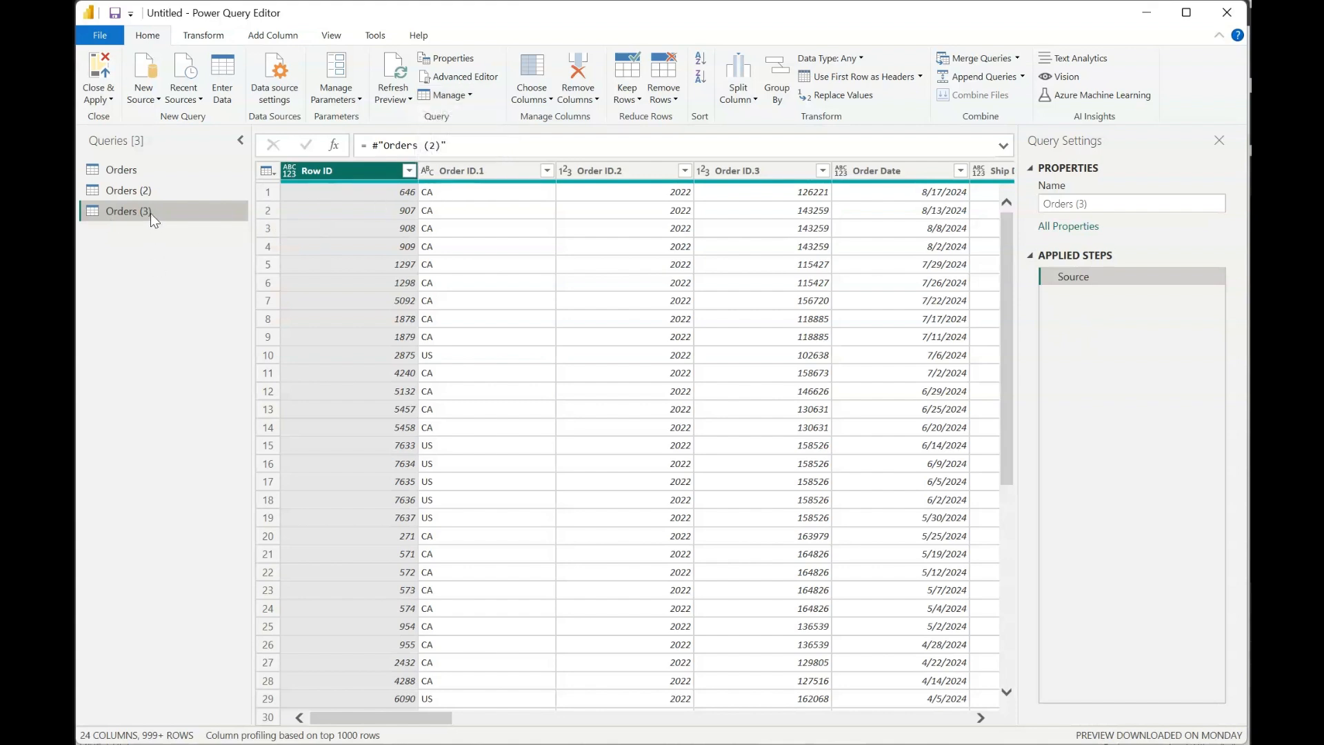
- Delete the Orders (2) and Orders (3) queries together and return to the Orders query
left_click(124, 196)
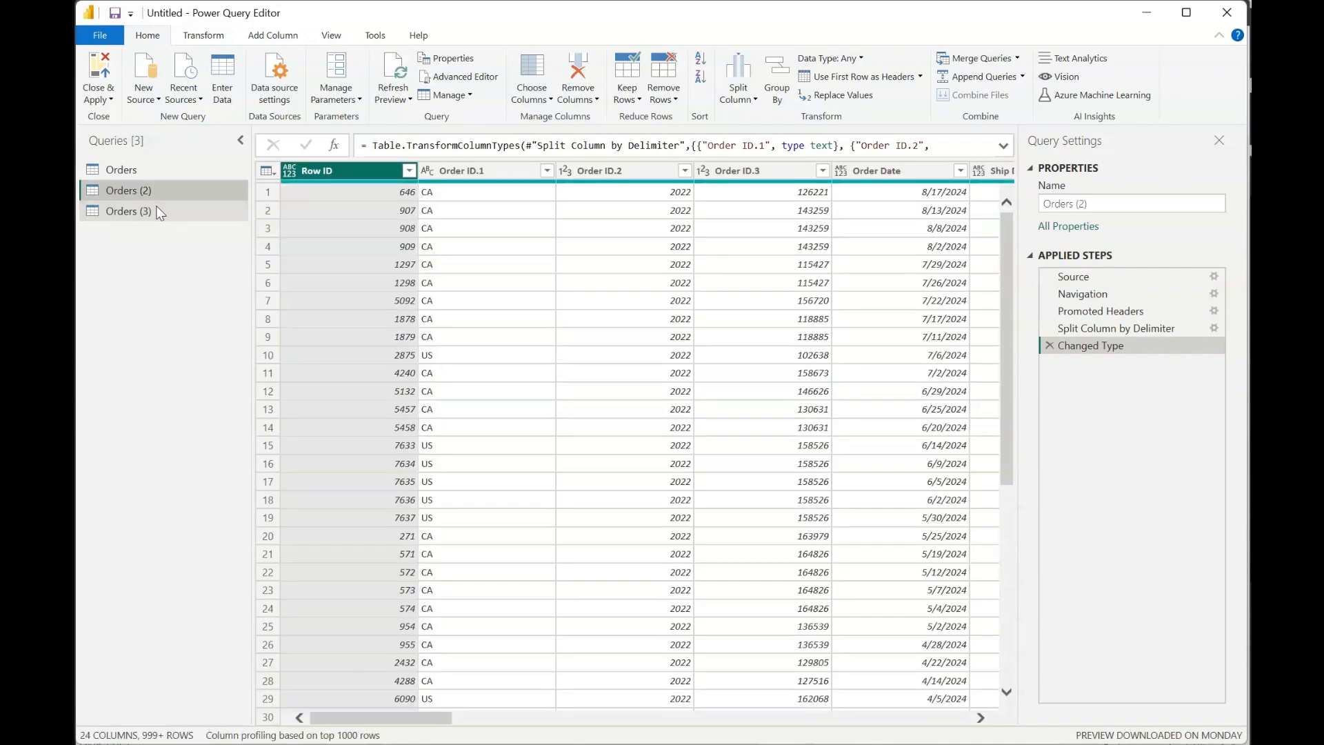
left_click(156, 211)
right_click(184, 216)
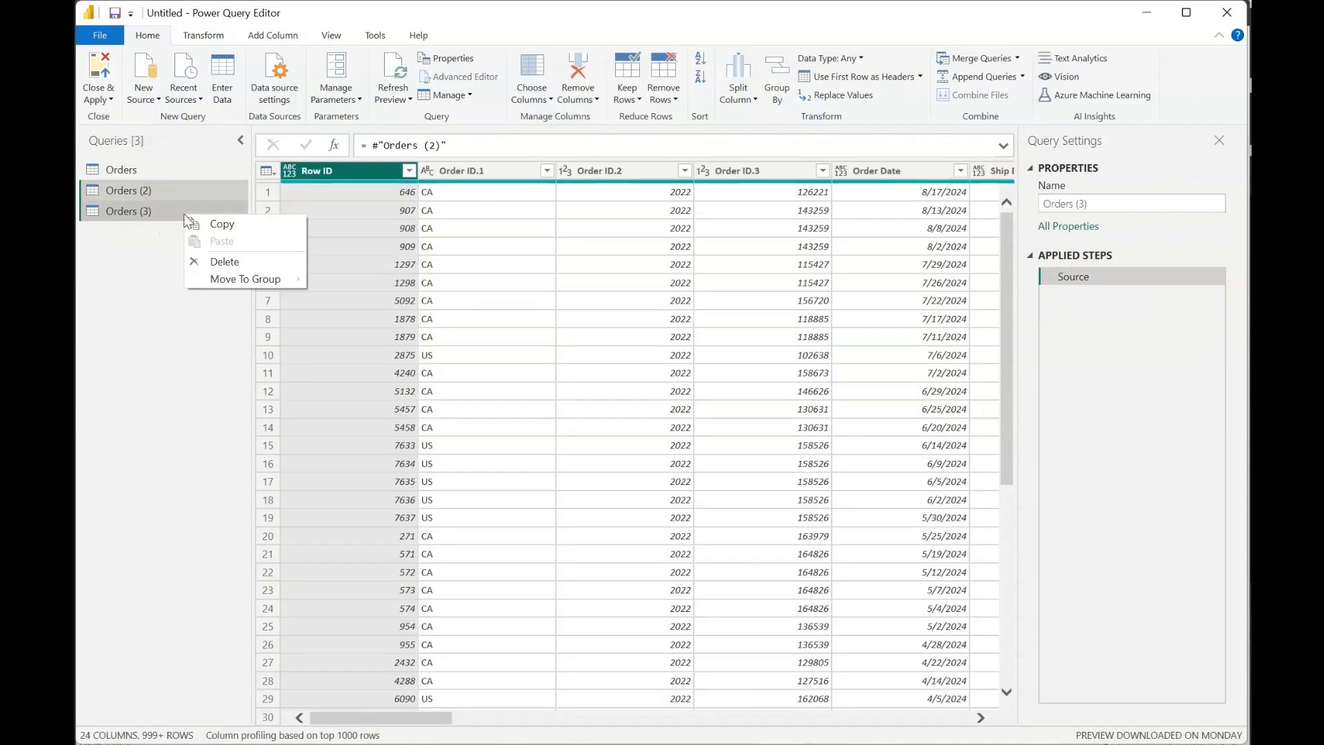
left_click(234, 260)
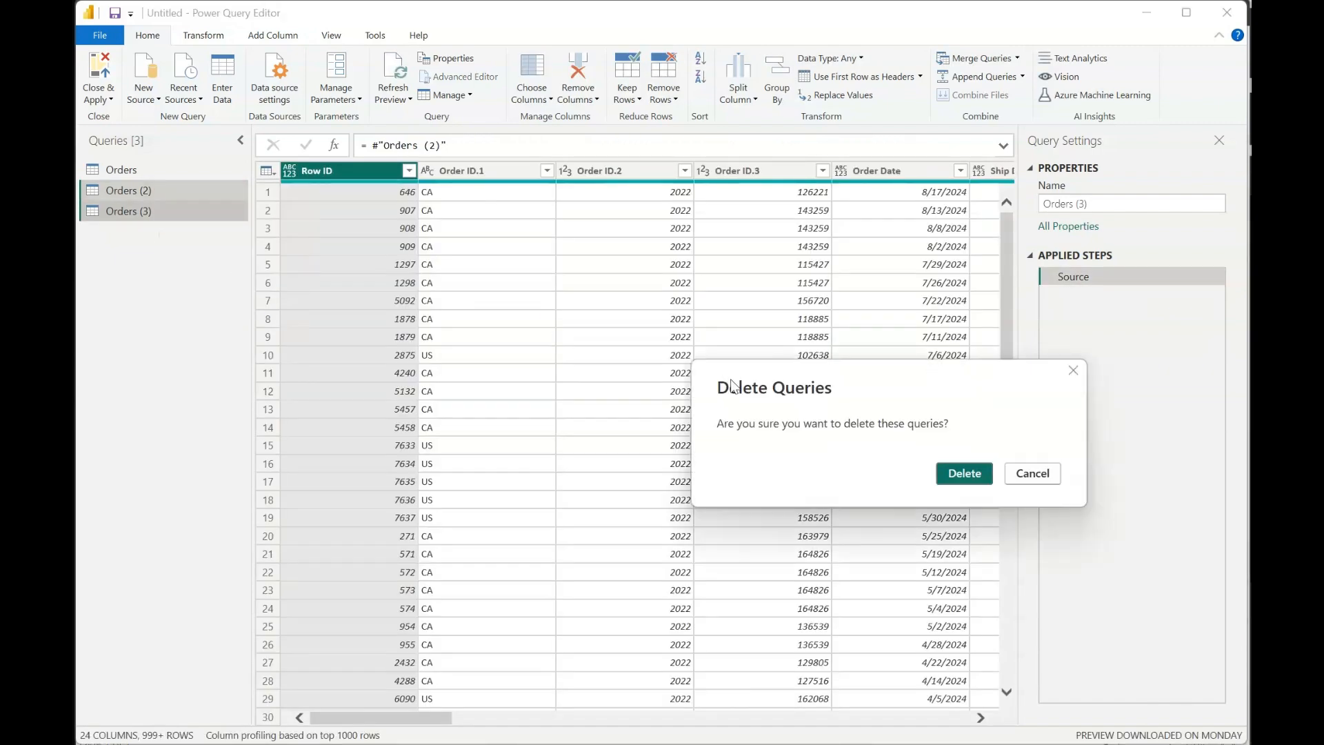
left_click(974, 483)
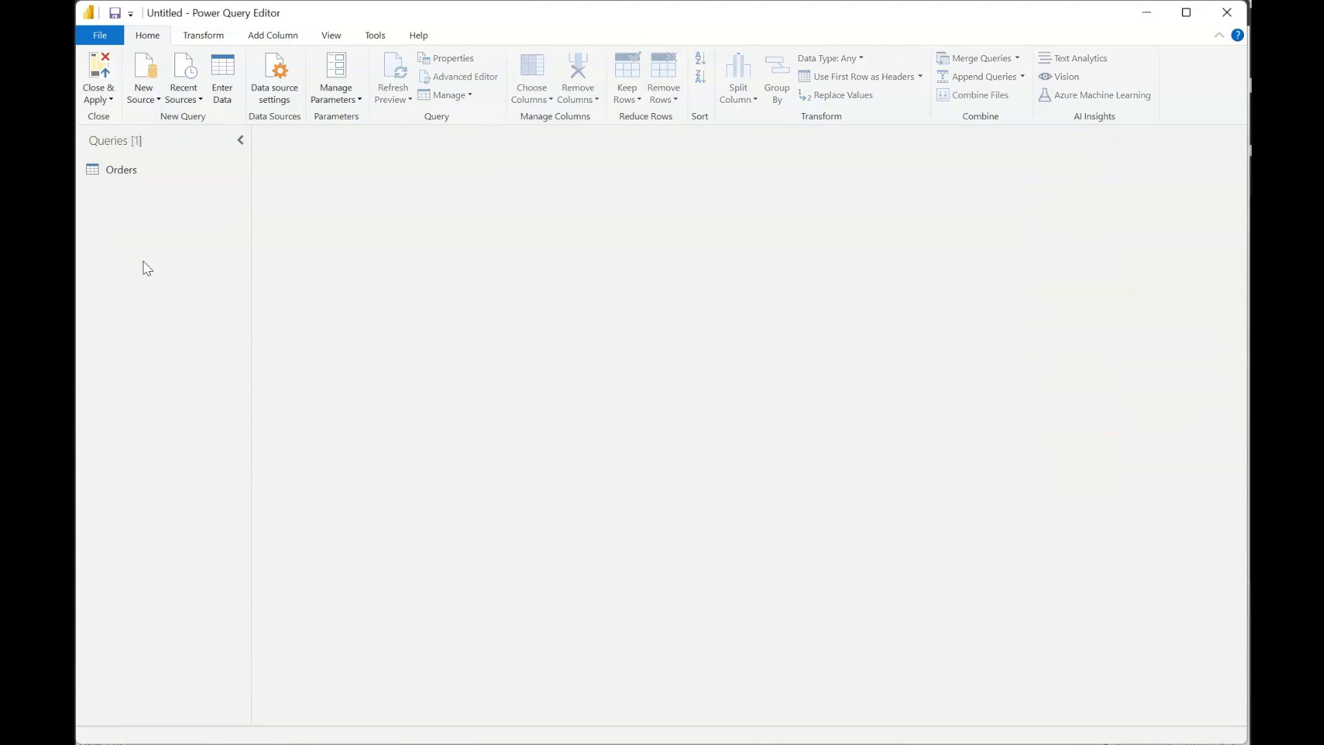
left_click(160, 173)
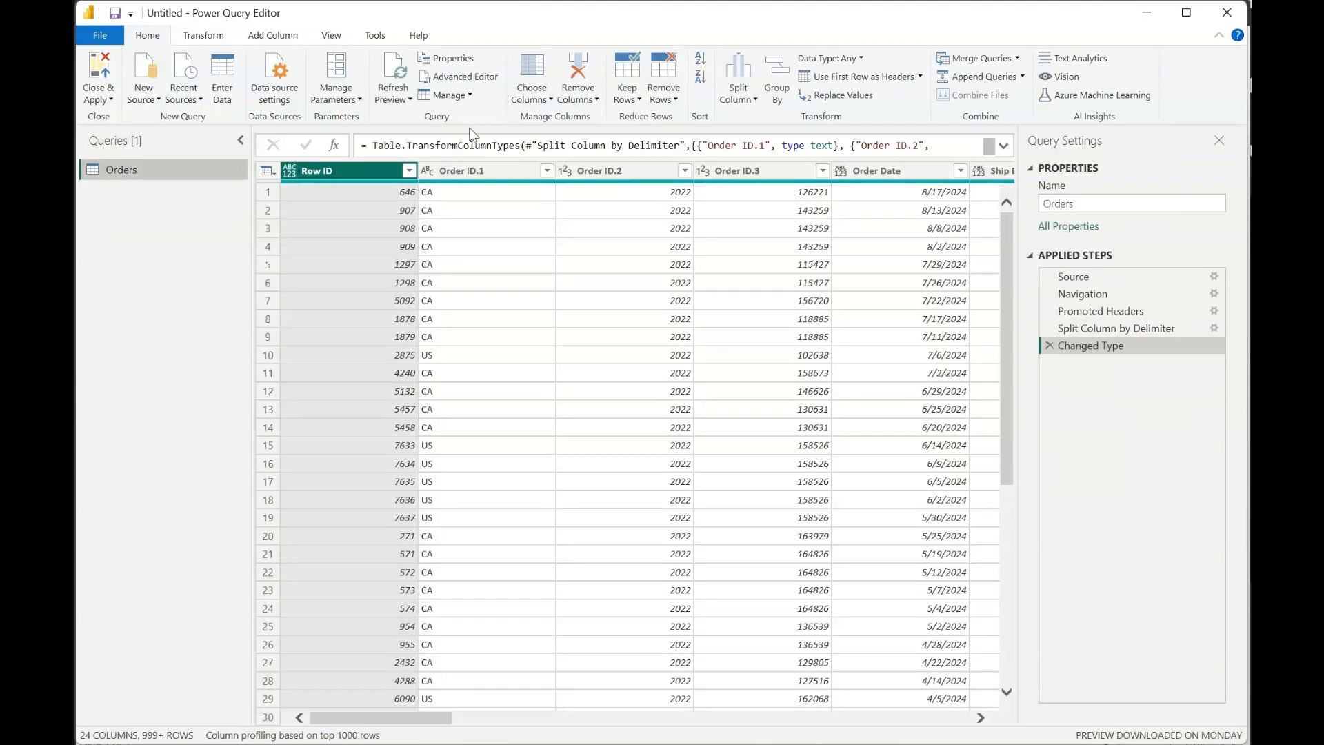
- Use Choose Columns on Orders to keep every column except Ship Date, Ship Mode, Age, Country and State
left_click(526, 68)
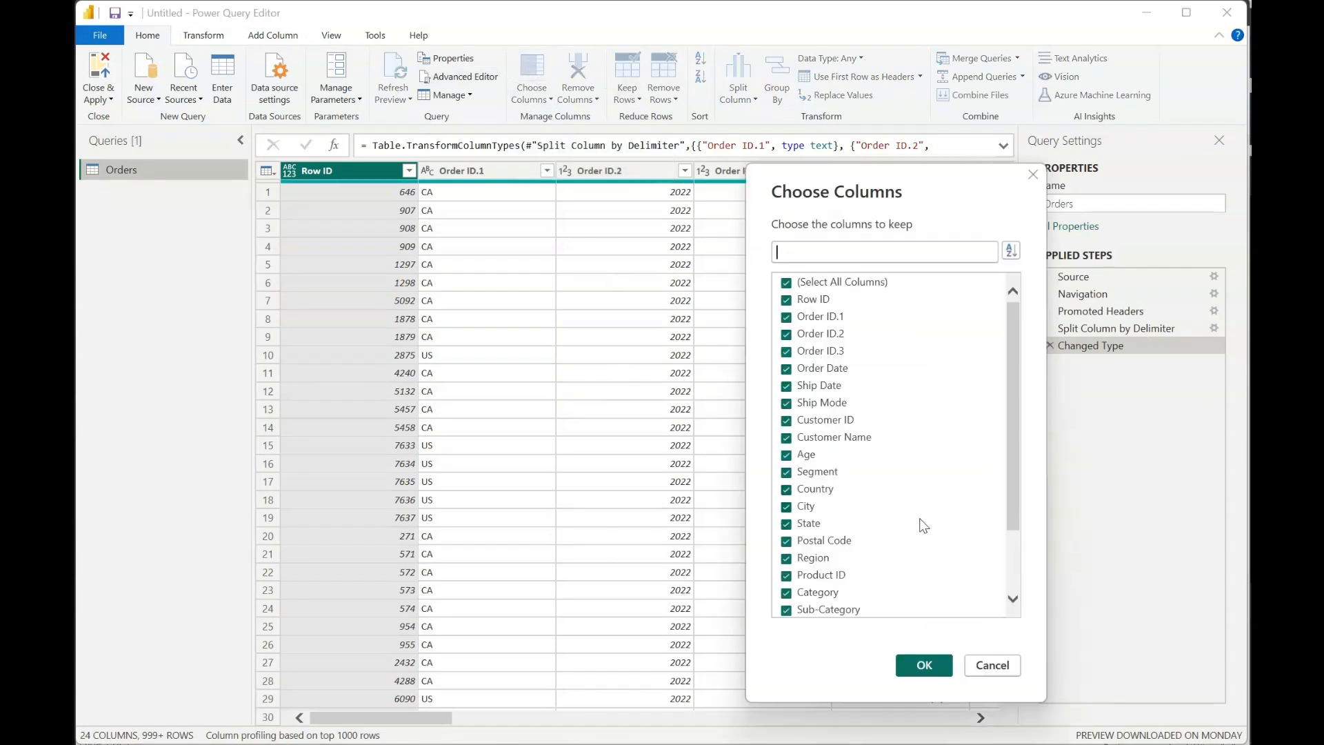
left_click_drag(1007, 493, 1009, 582)
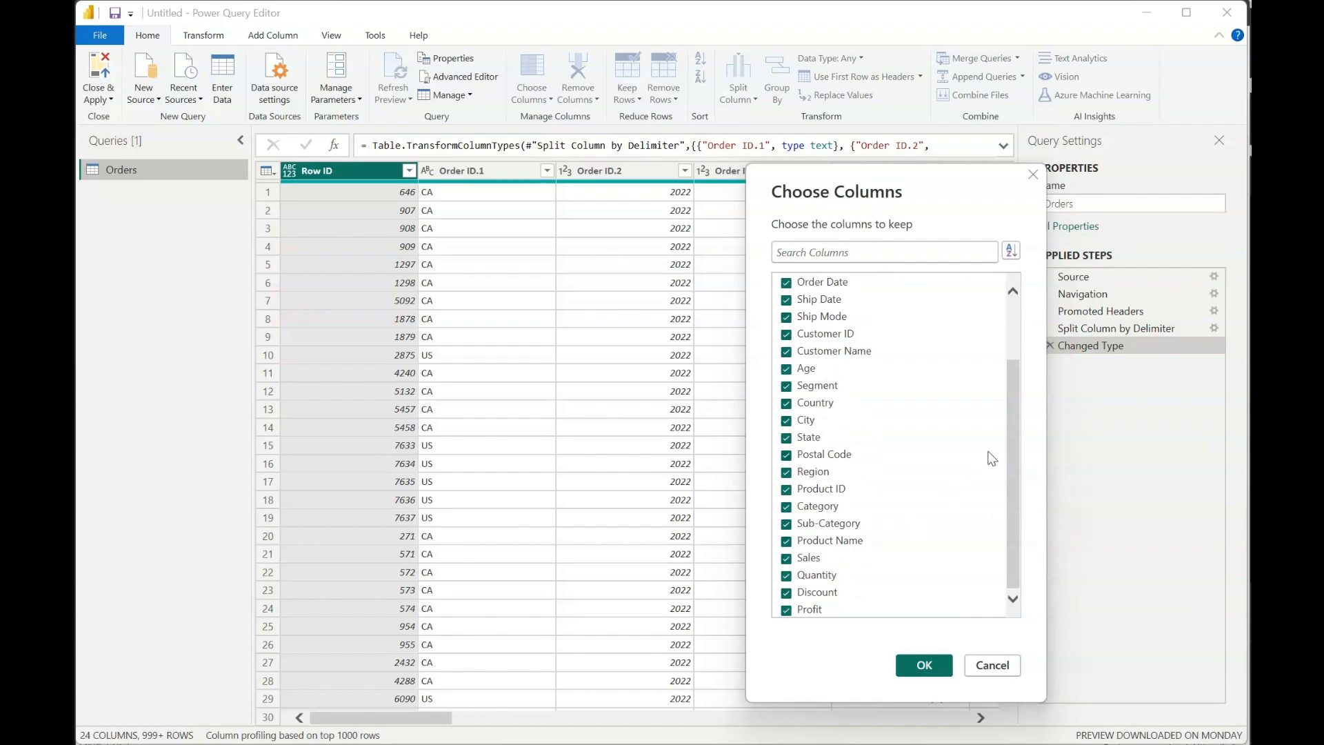
left_click_drag(1018, 509, 1032, 420)
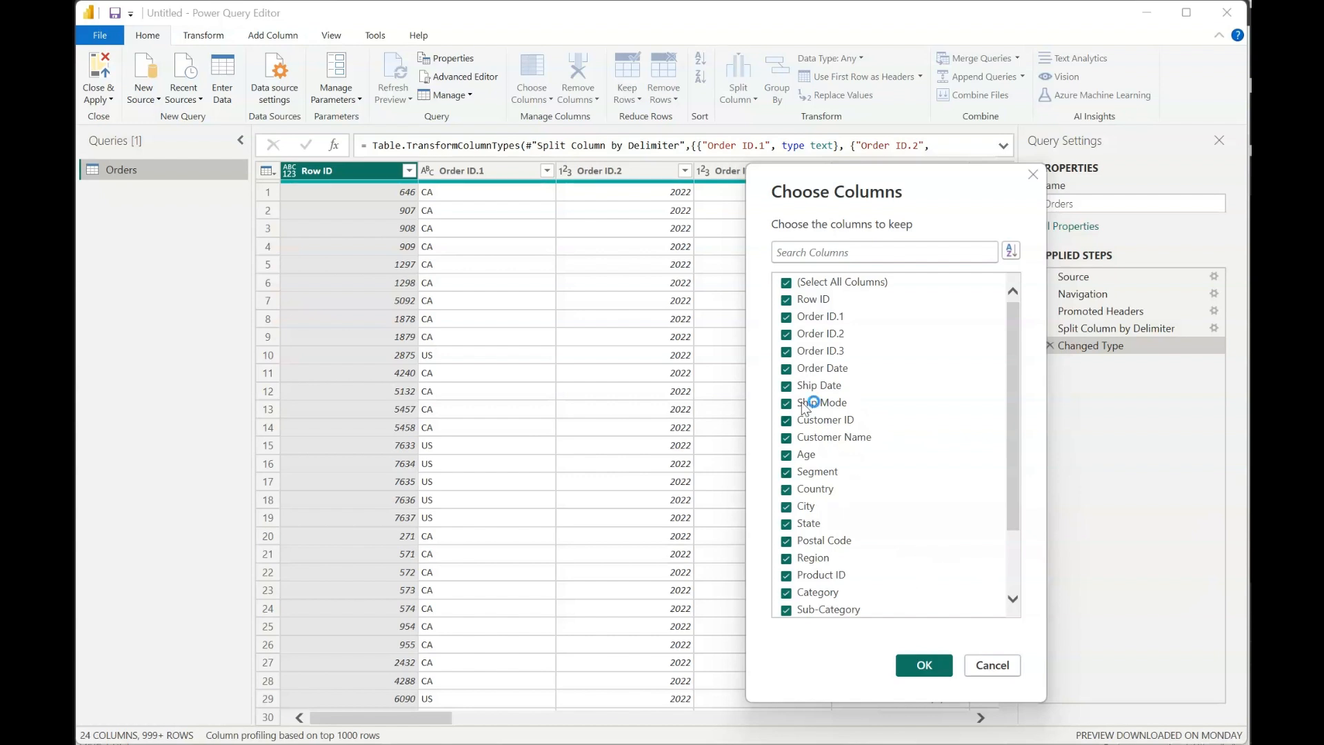
scroll(871, 534, "down", 2)
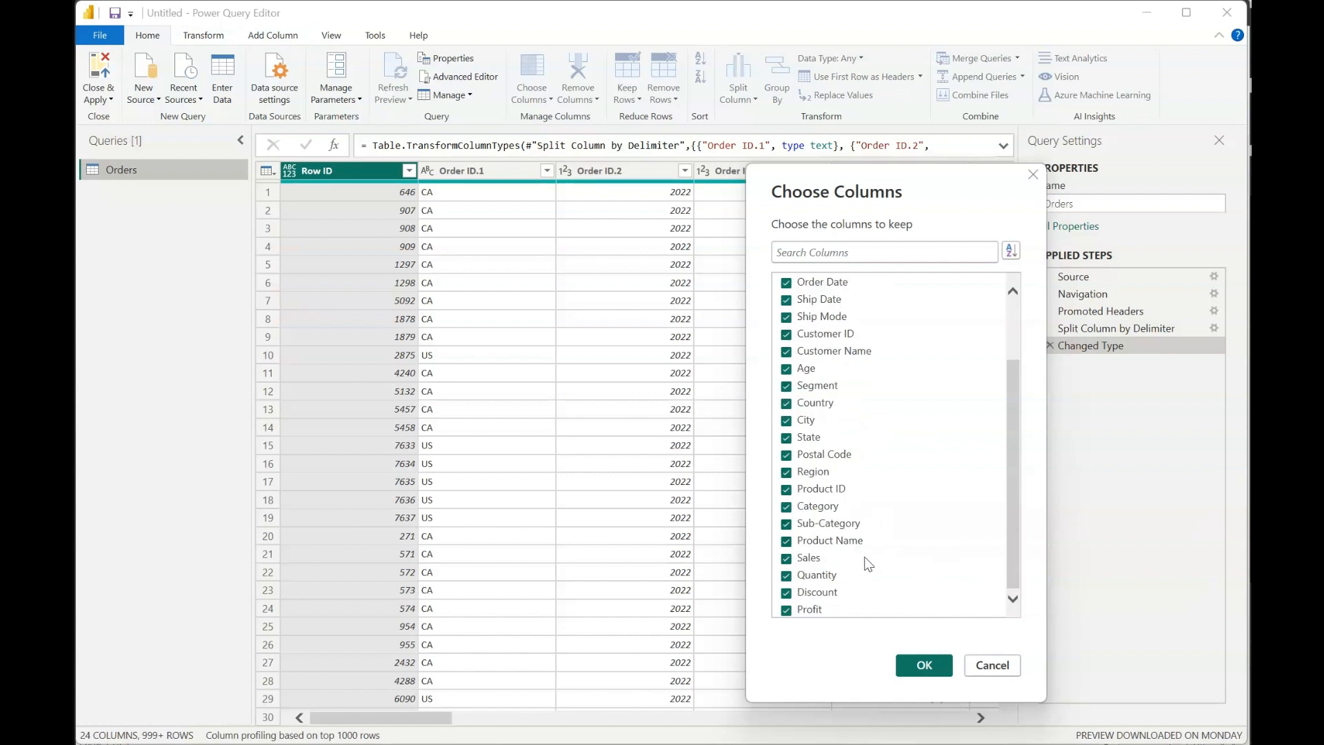
scroll(850, 476, "up", 2)
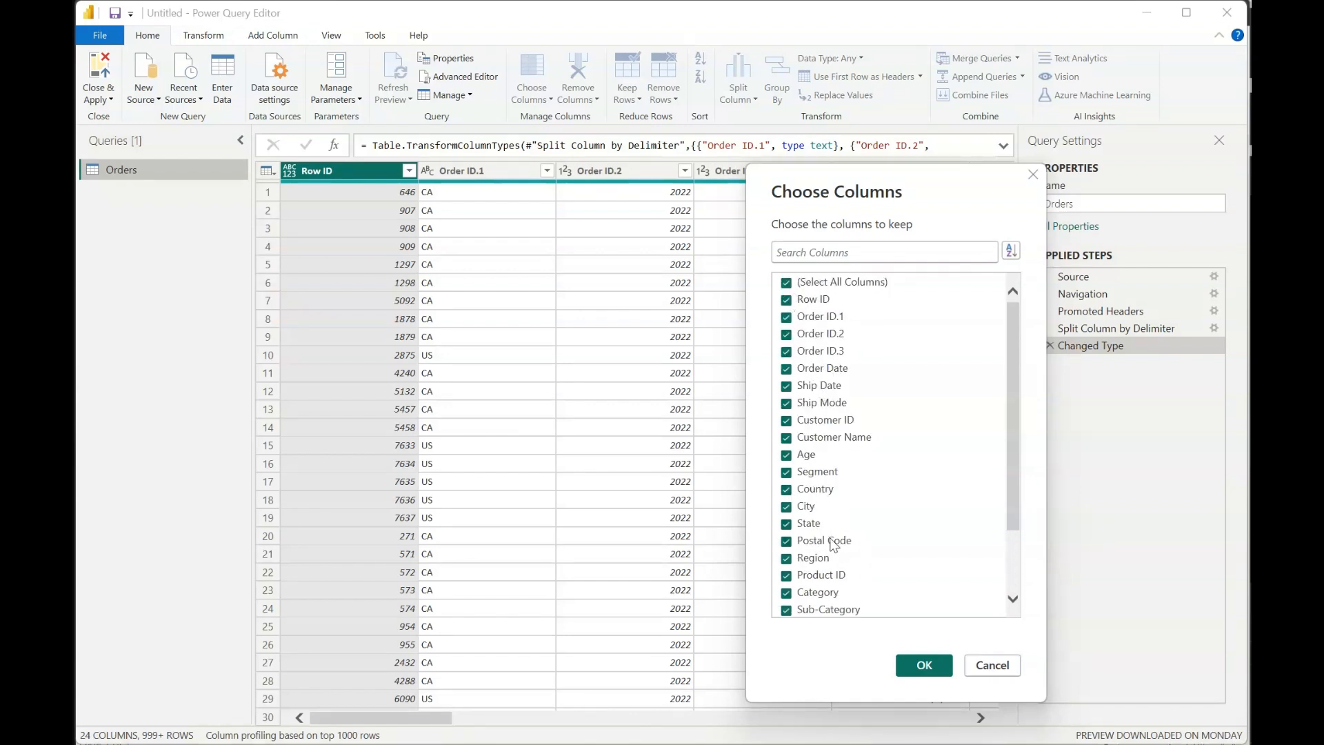
scroll(835, 542, "down", 2)
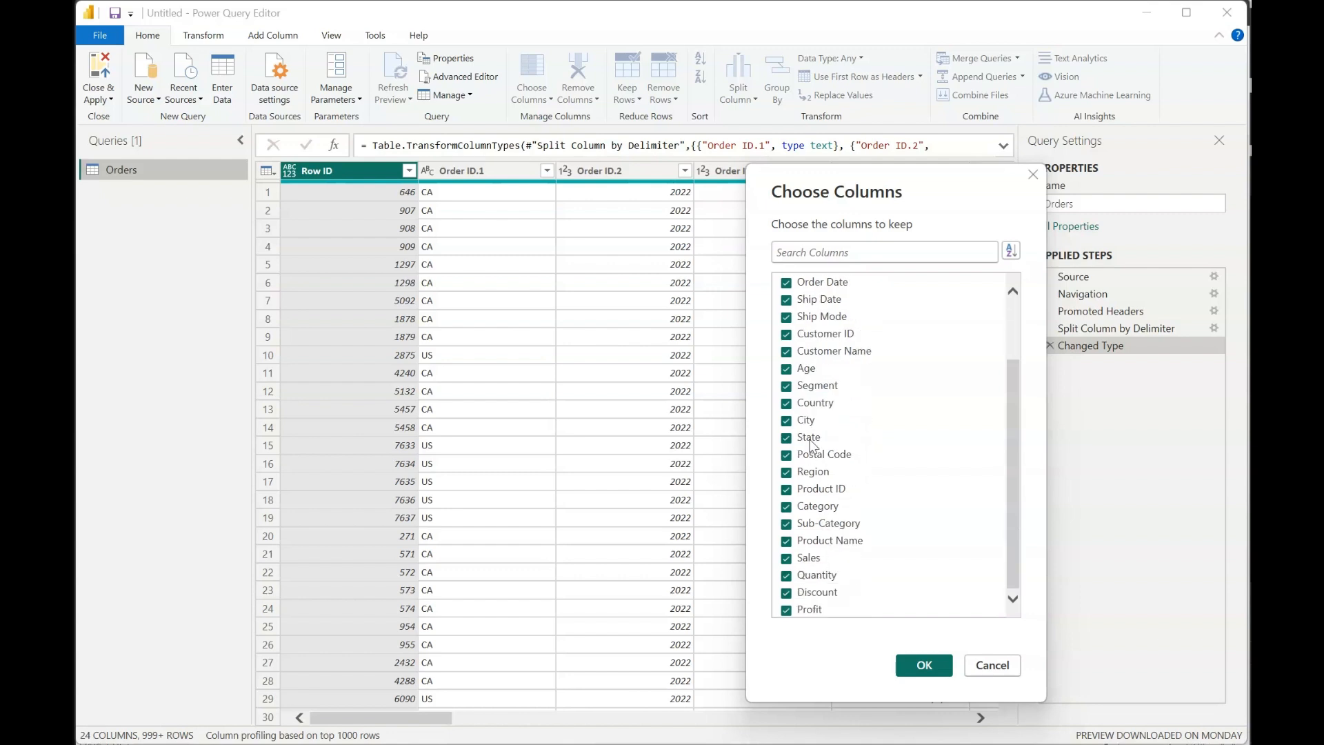
scroll(828, 352, "up", 2)
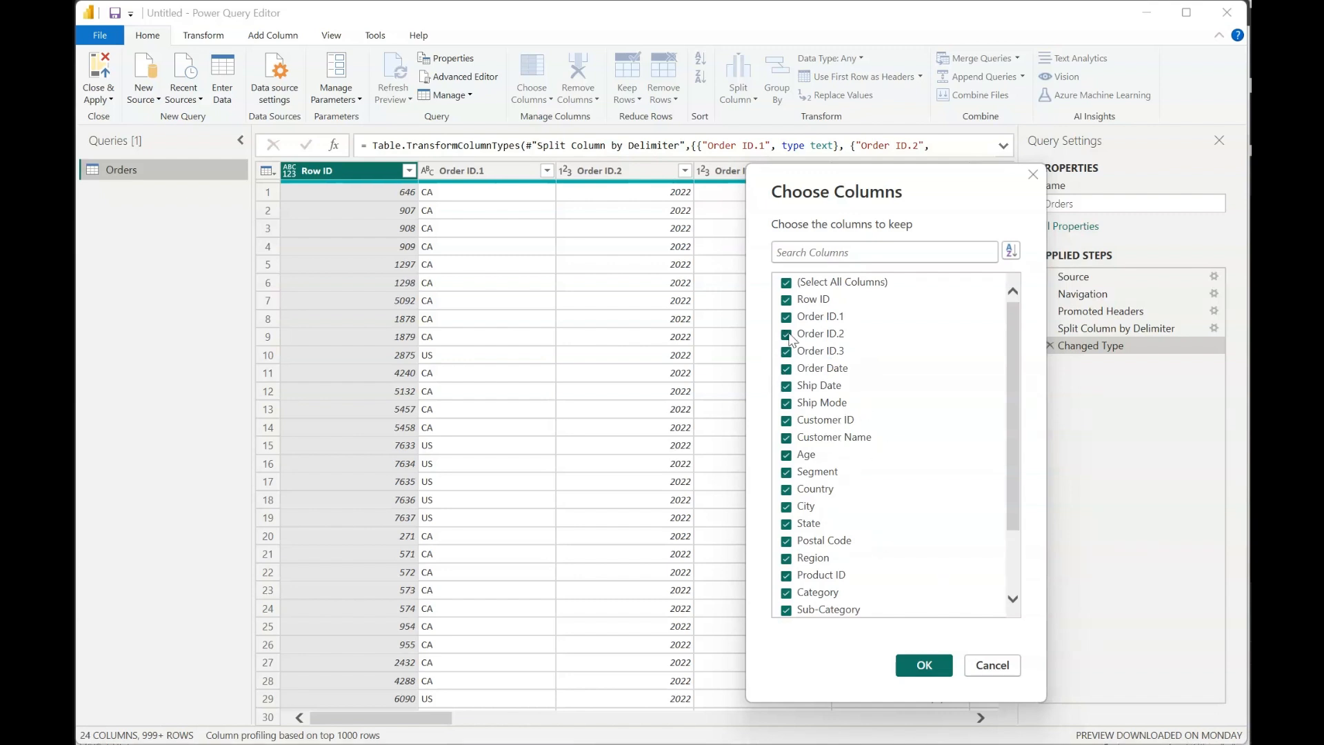
left_click(787, 387)
left_click(786, 406)
left_click(787, 457)
left_click(787, 526)
left_click(786, 490)
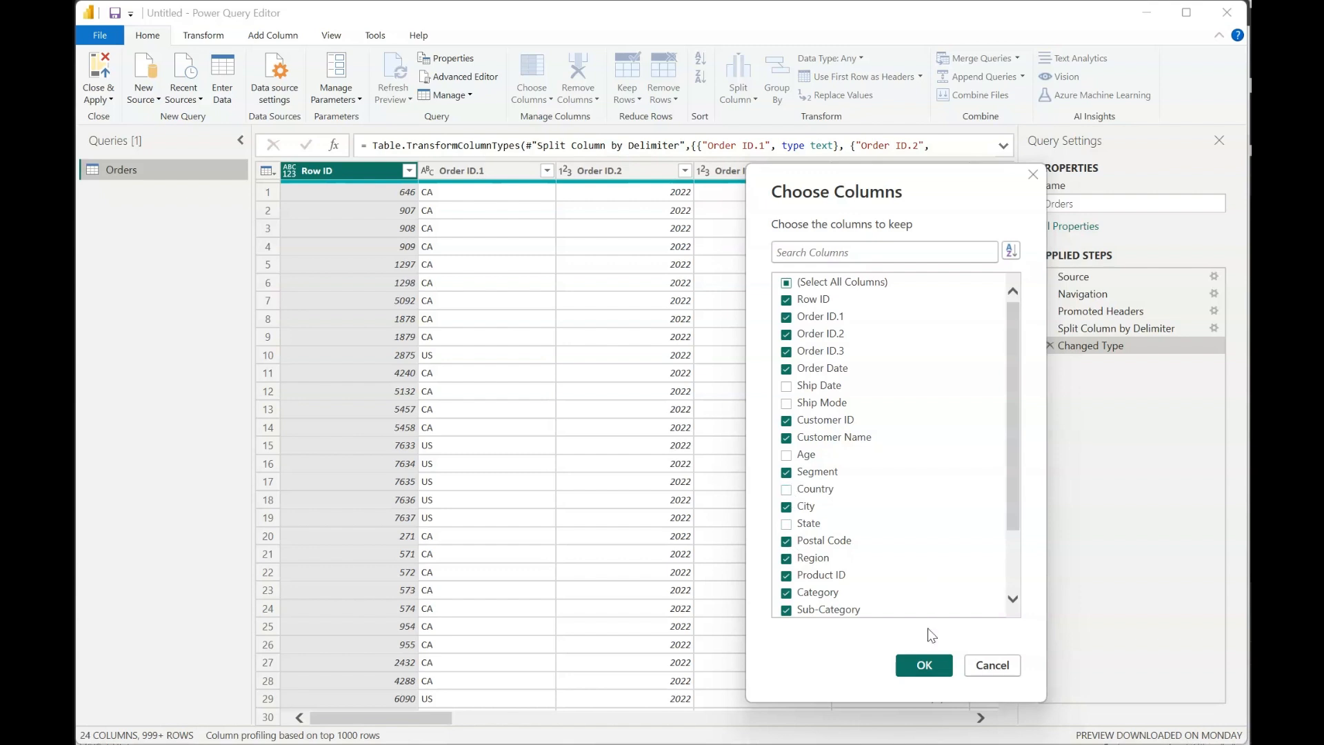
left_click(925, 665)
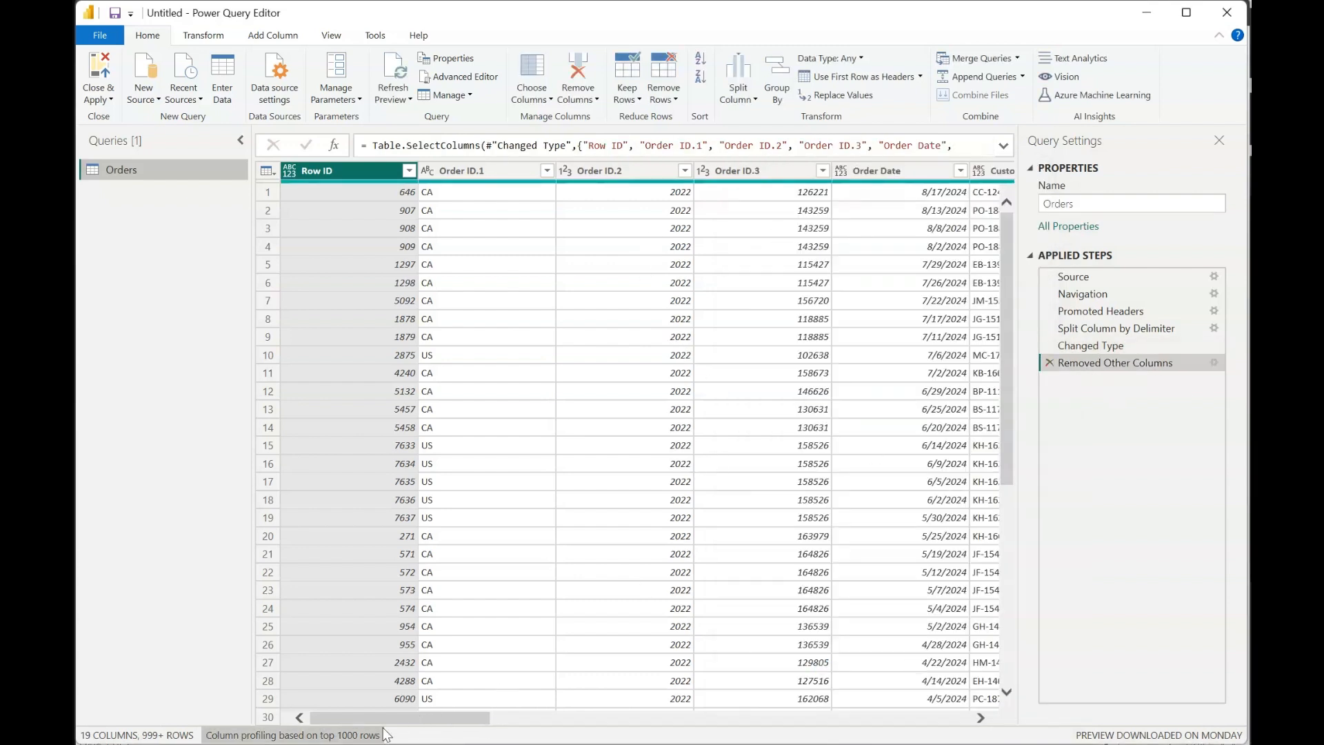
left_click_drag(396, 719, 427, 718)
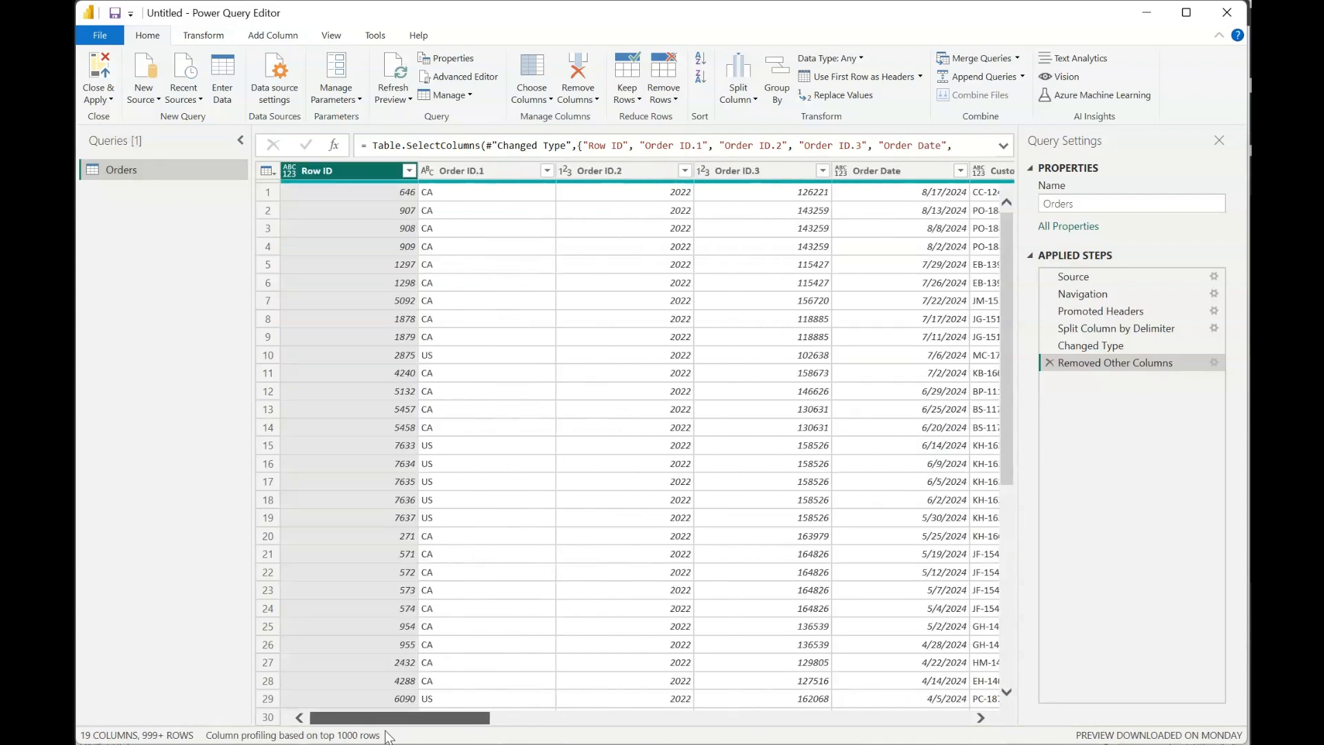
- Use Go to Column with the column list sorted by name to jump to the Profit column
left_click(550, 101)
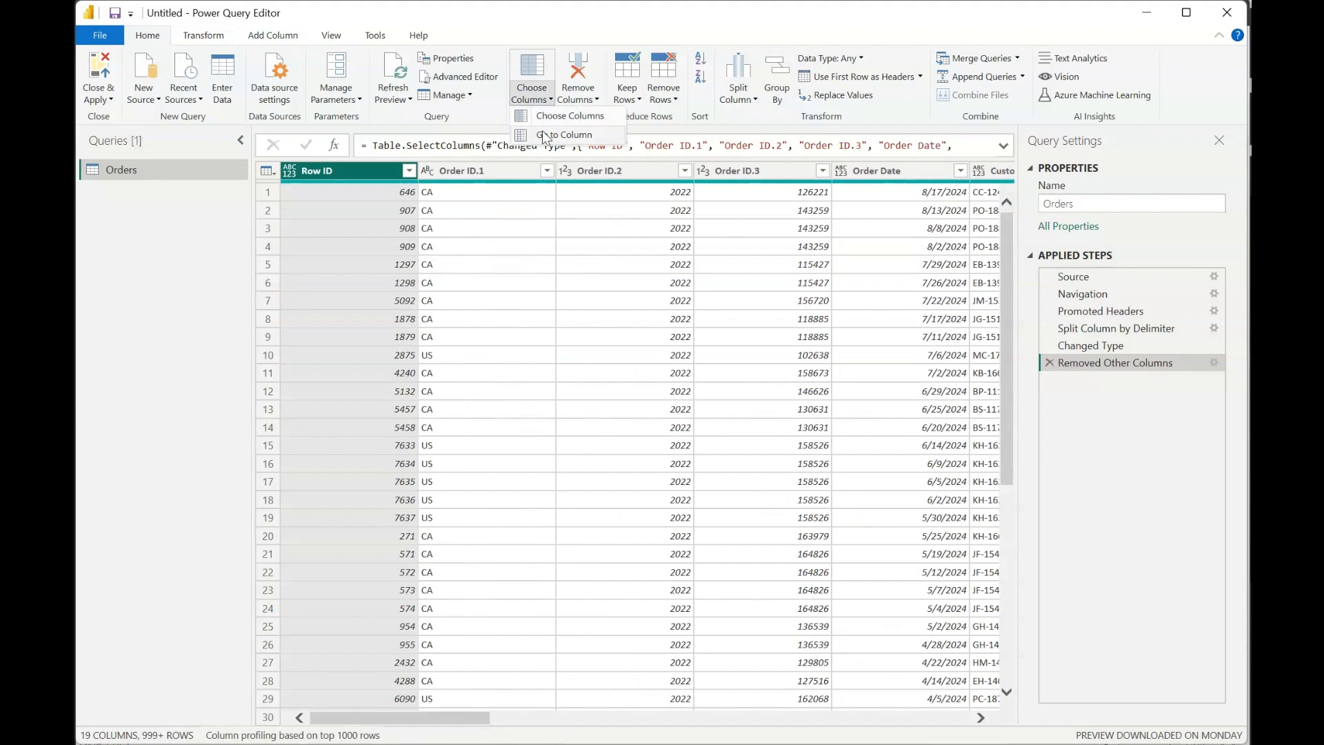
left_click(566, 135)
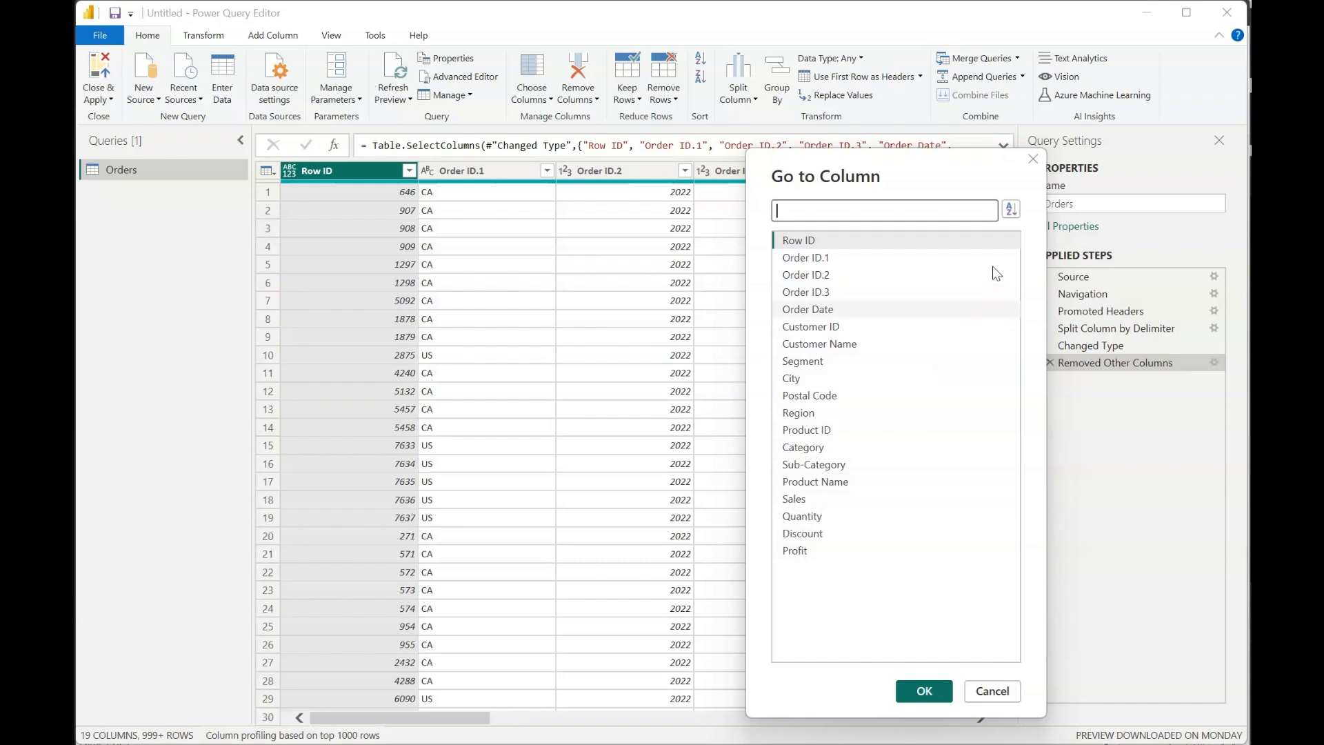
left_click(1011, 211)
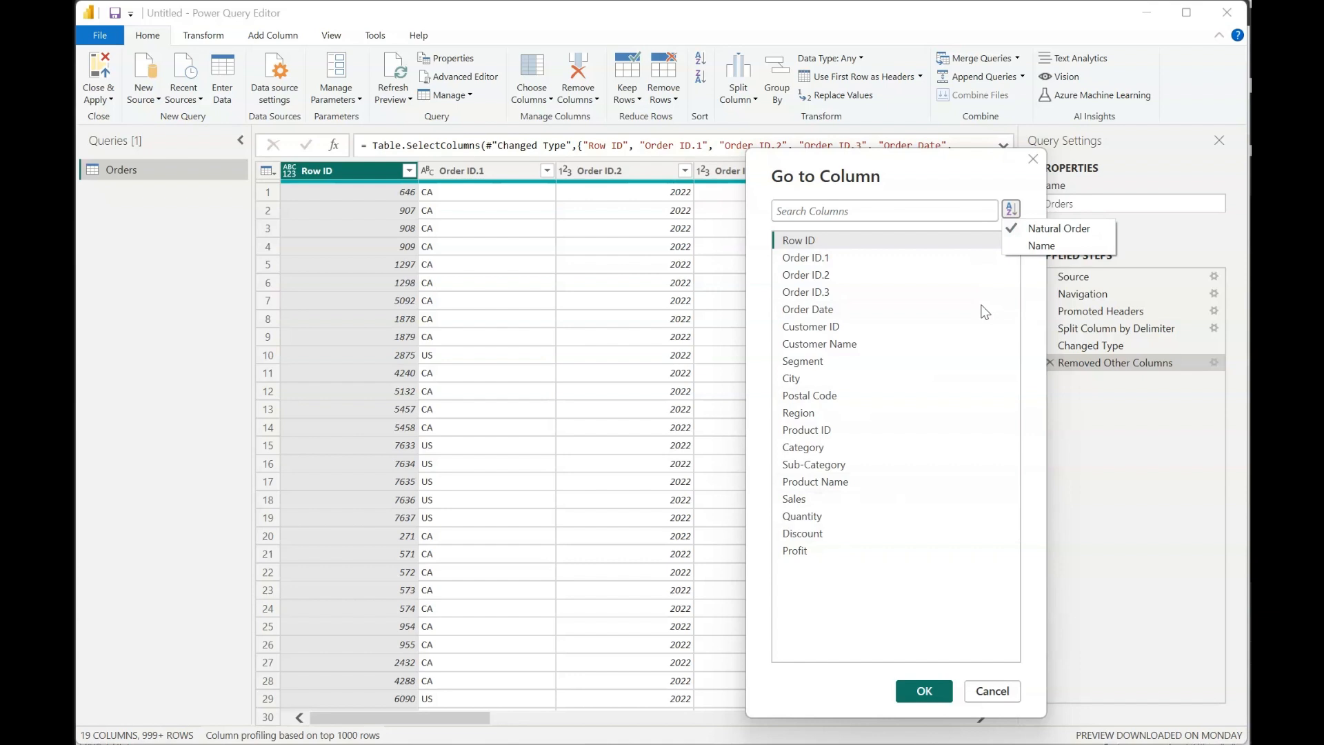
left_click(1040, 246)
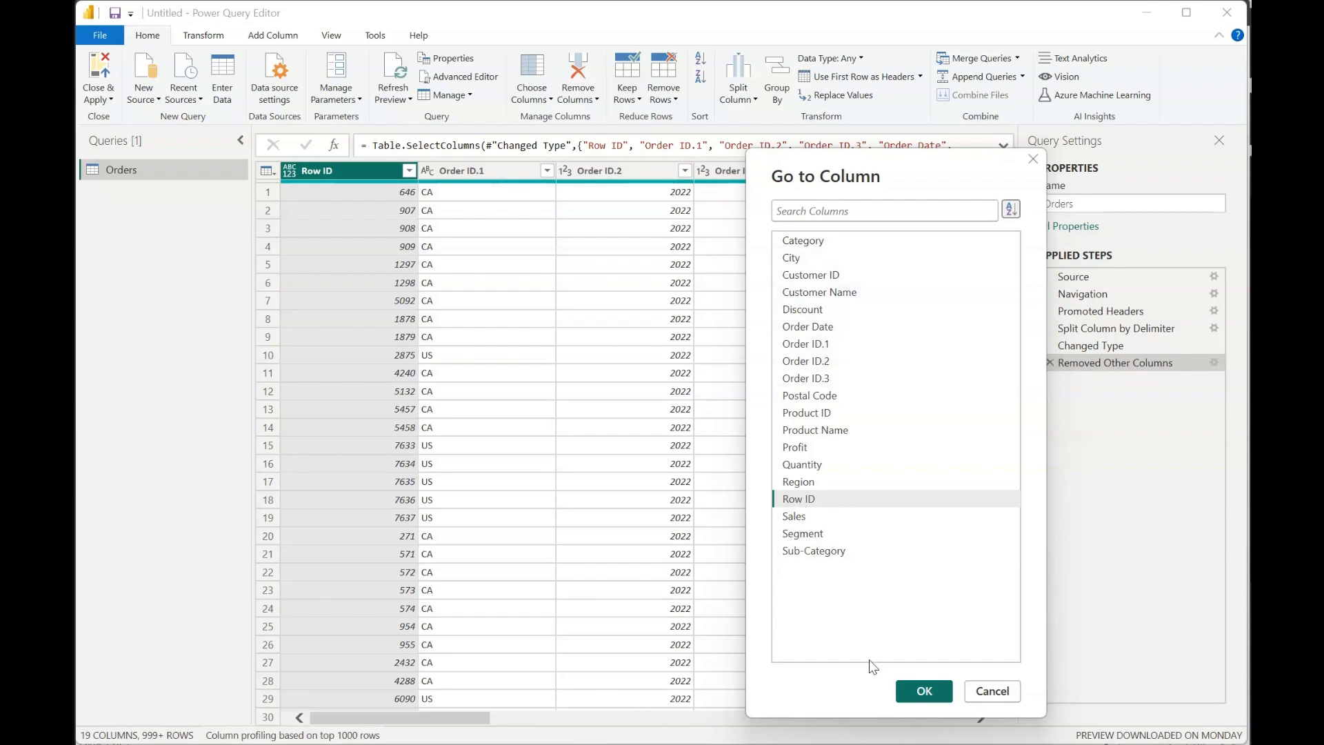
left_click(794, 448)
left_click(949, 694)
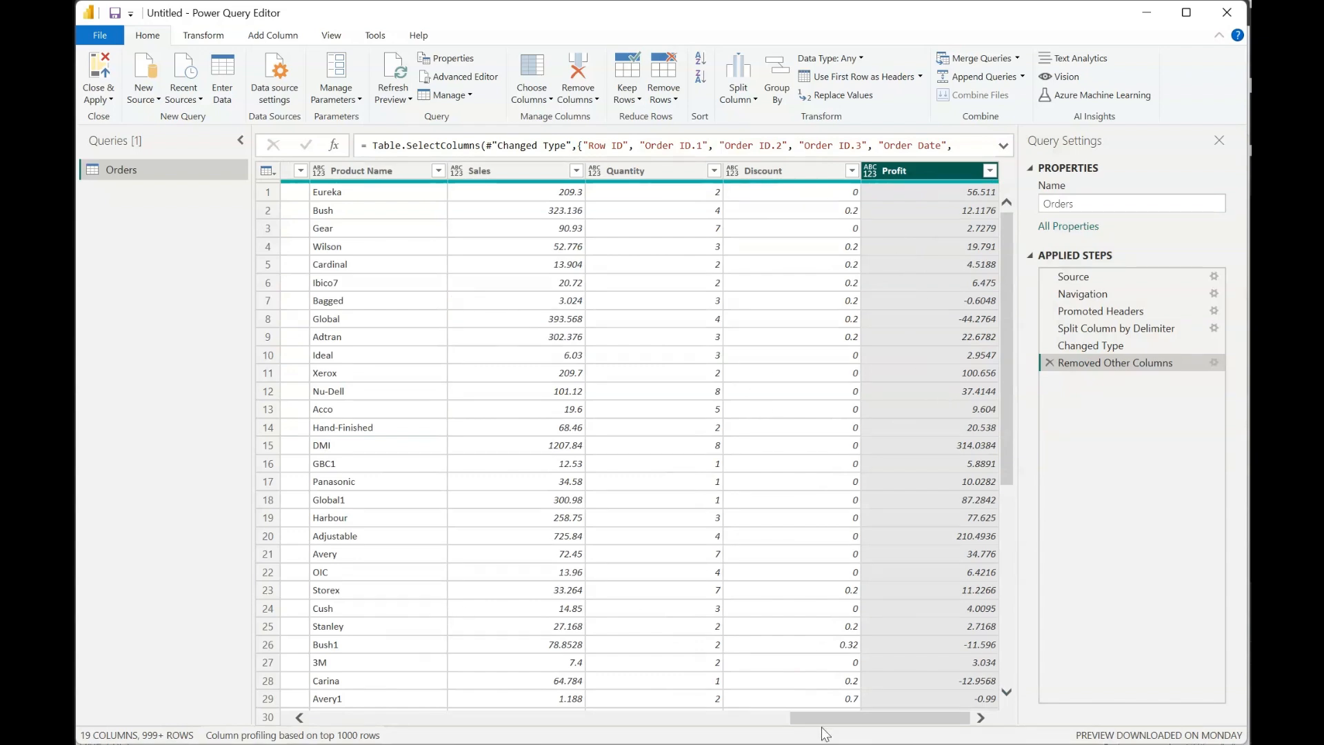
left_click_drag(846, 721, 896, 712)
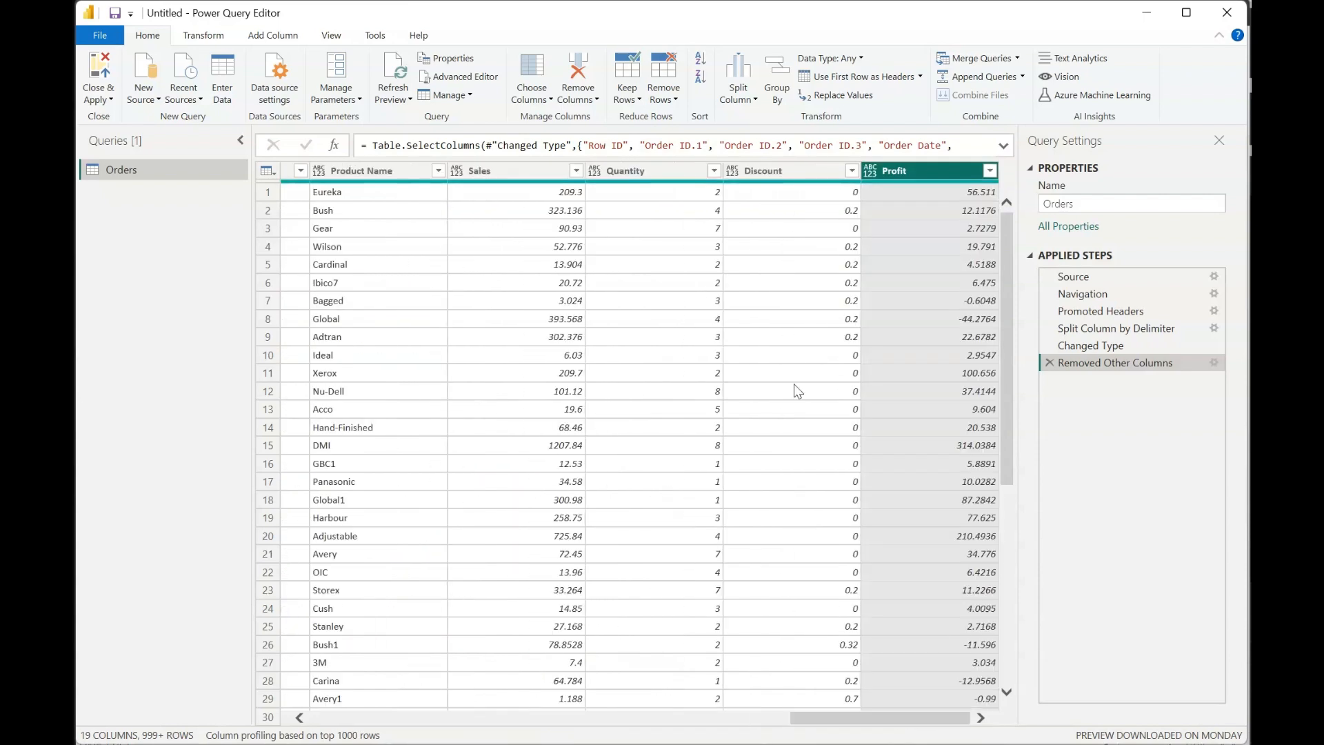
left_click(546, 101)
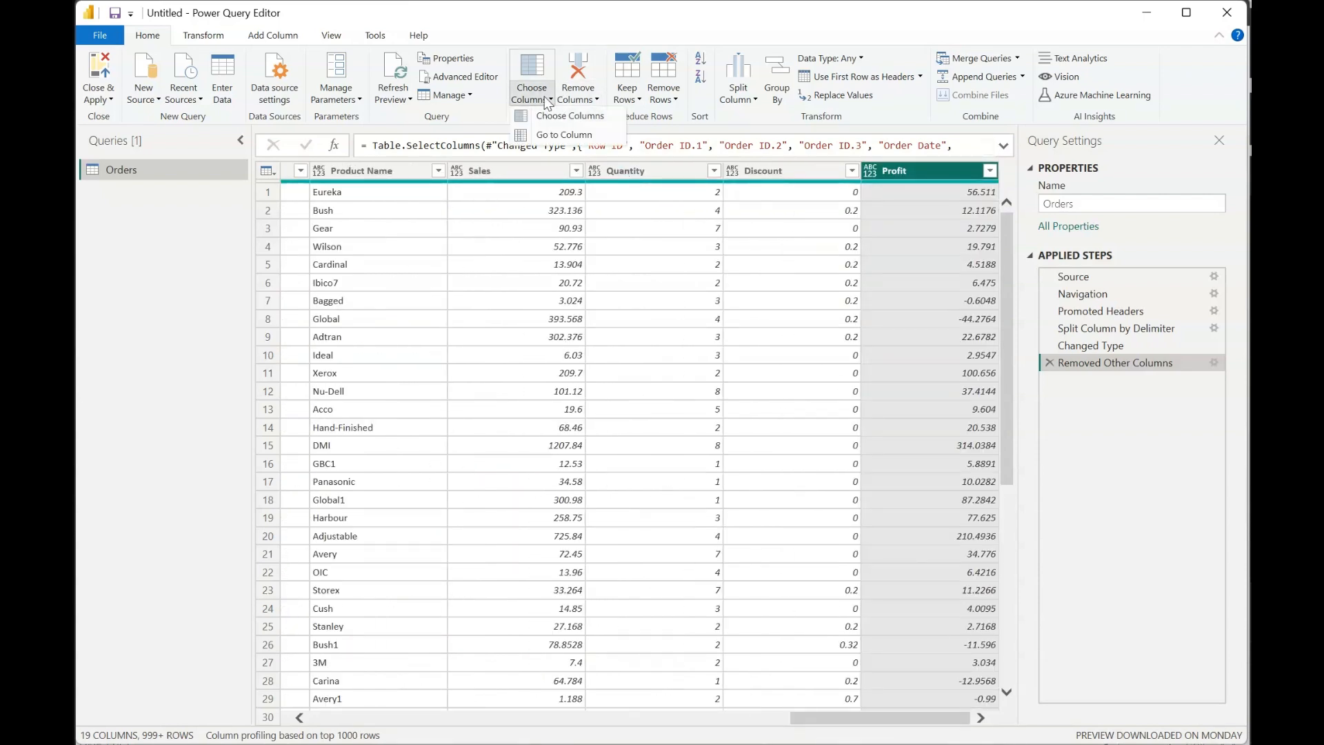
left_click(530, 69)
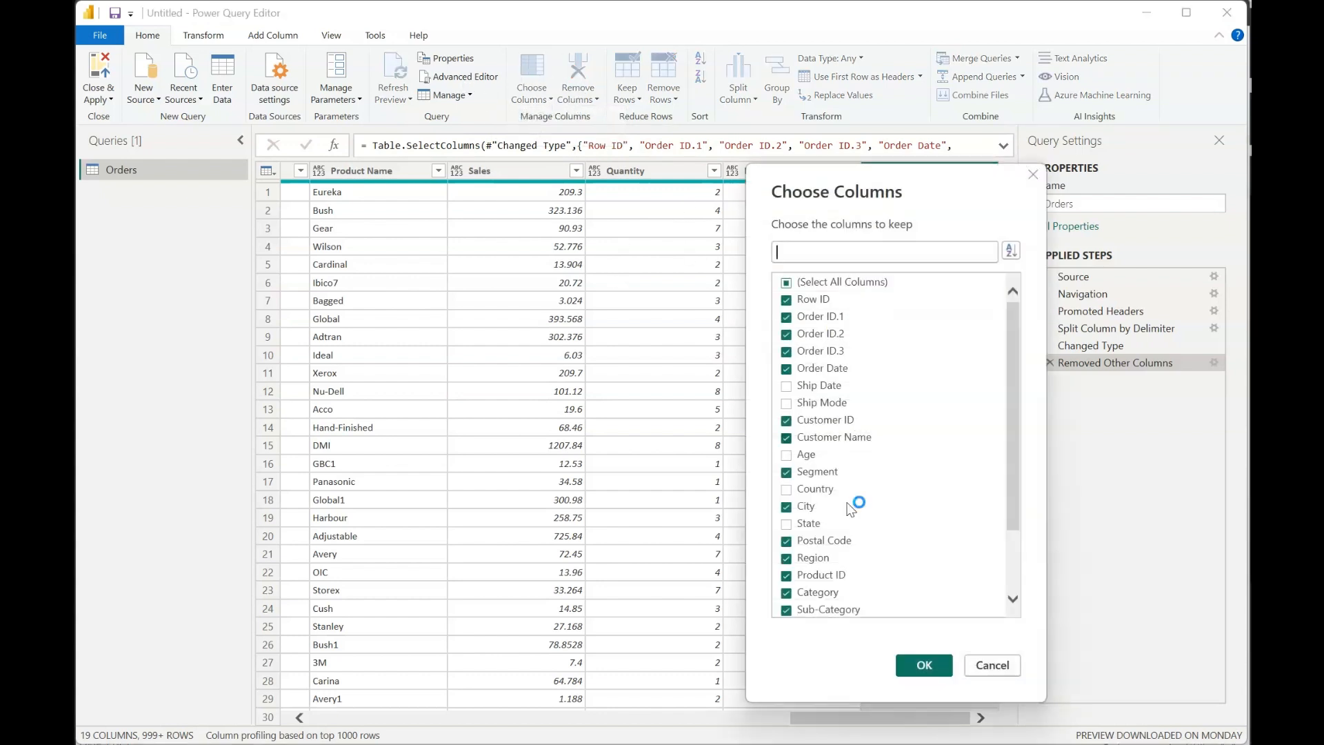
left_click(992, 665)
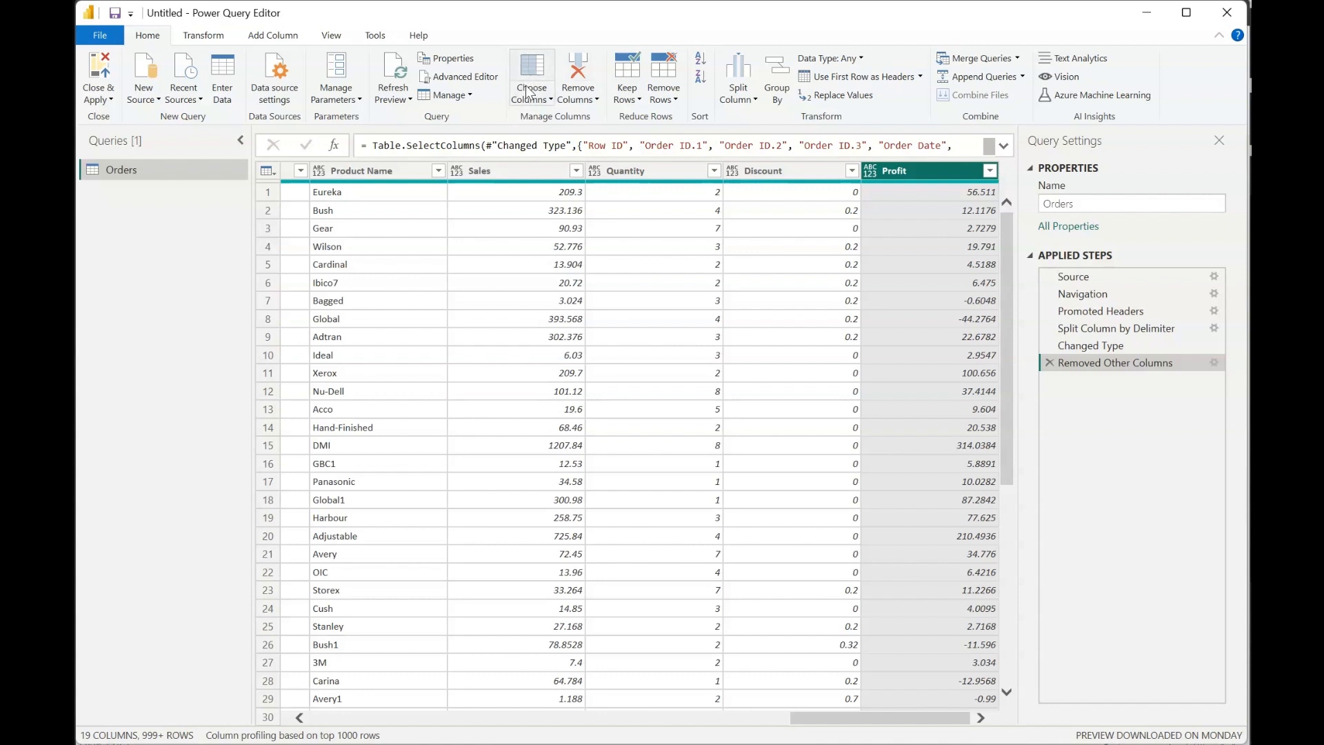
- Try removing the Profit column and the Discount column in turn, deleting the Removed Columns step after each removal
left_click(578, 69)
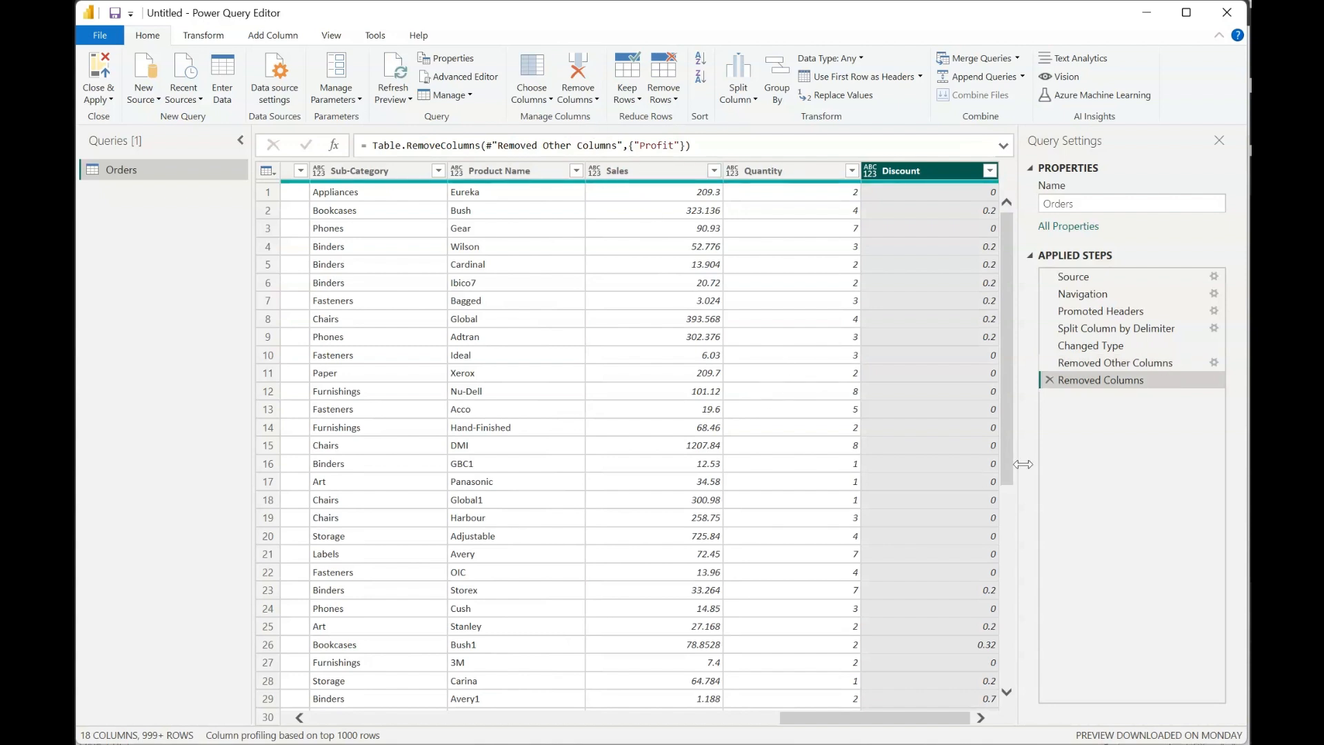
left_click(1049, 381)
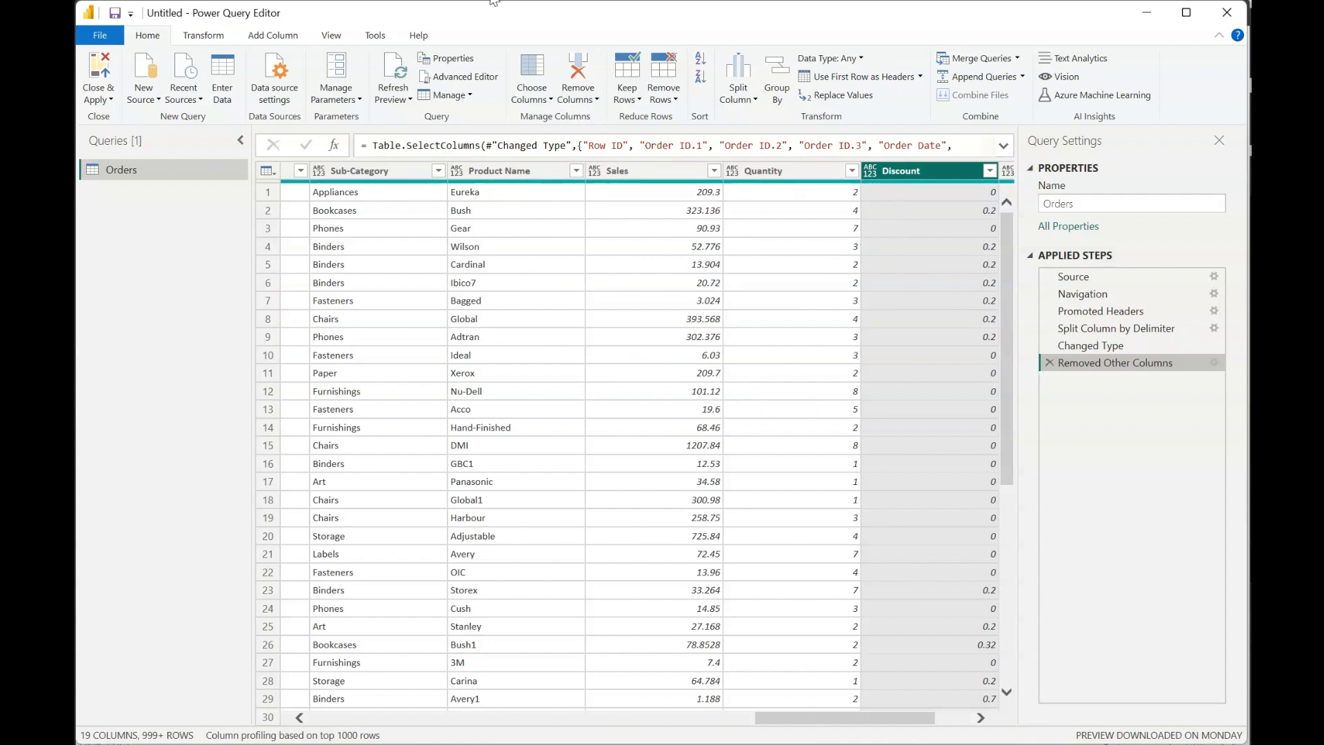
left_click(578, 69)
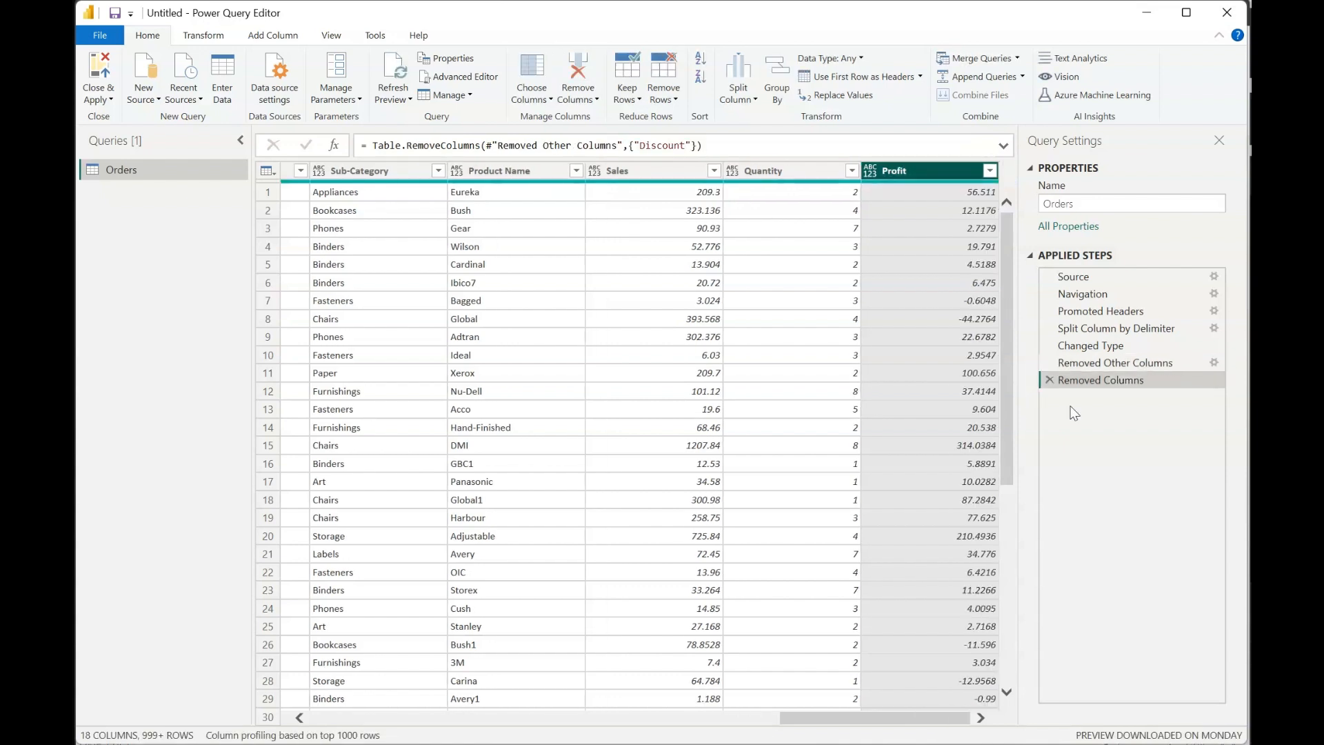
left_click(1049, 379)
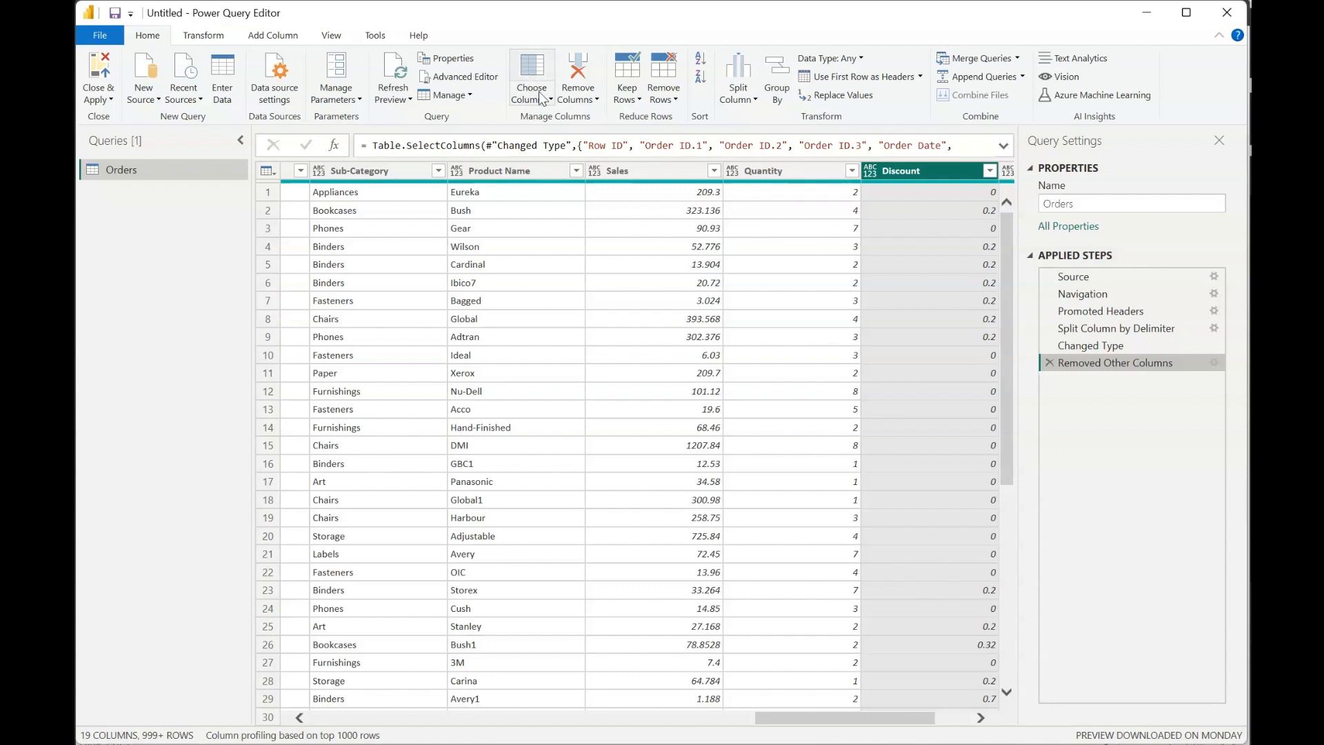
- Select the columns from Product Name through Discount and remove all other columns
left_click(587, 98)
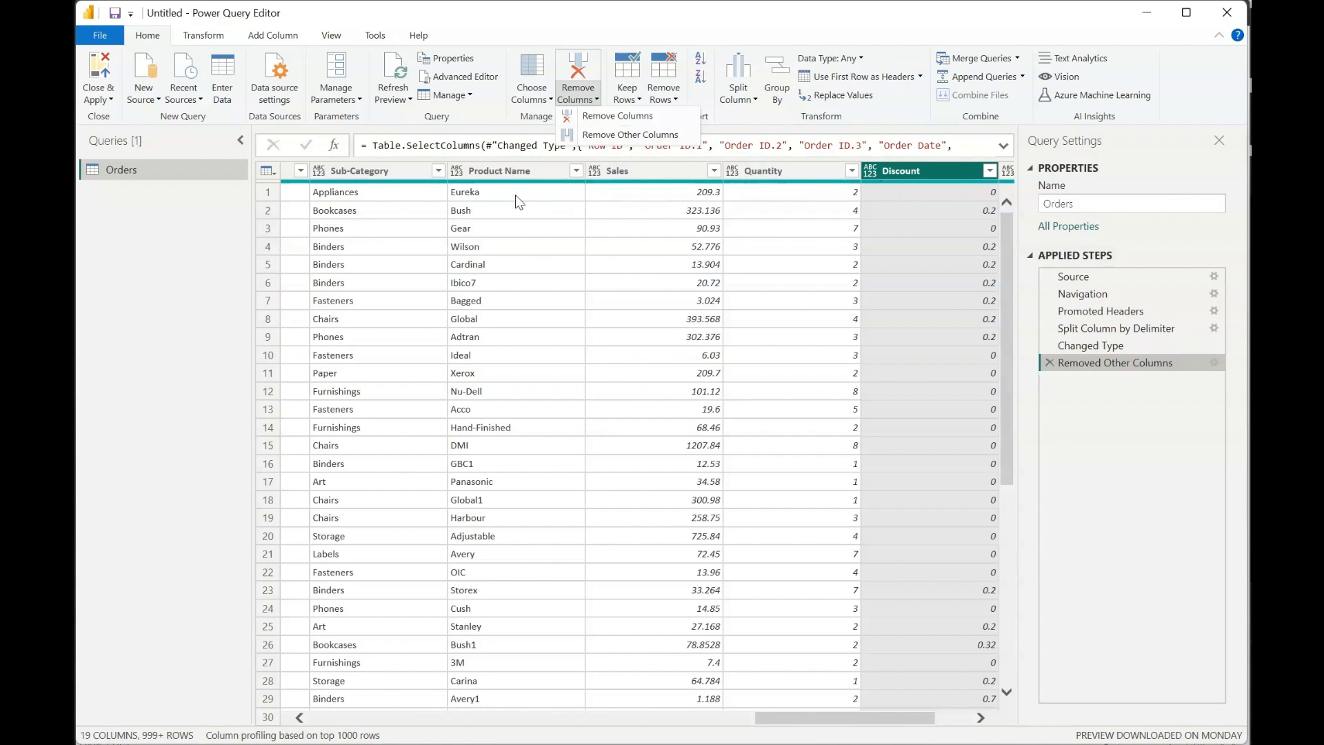
left_click(507, 172)
left_click(900, 178, "shift")
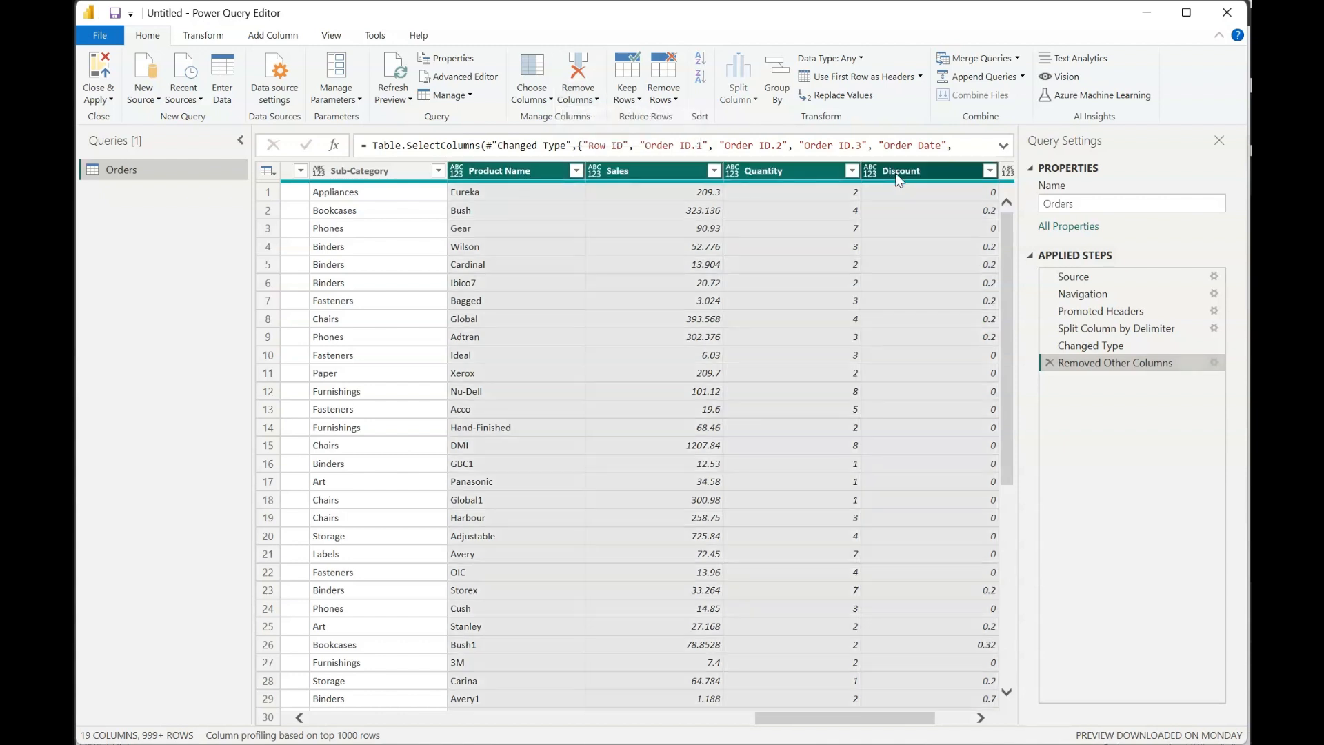
left_click(578, 97)
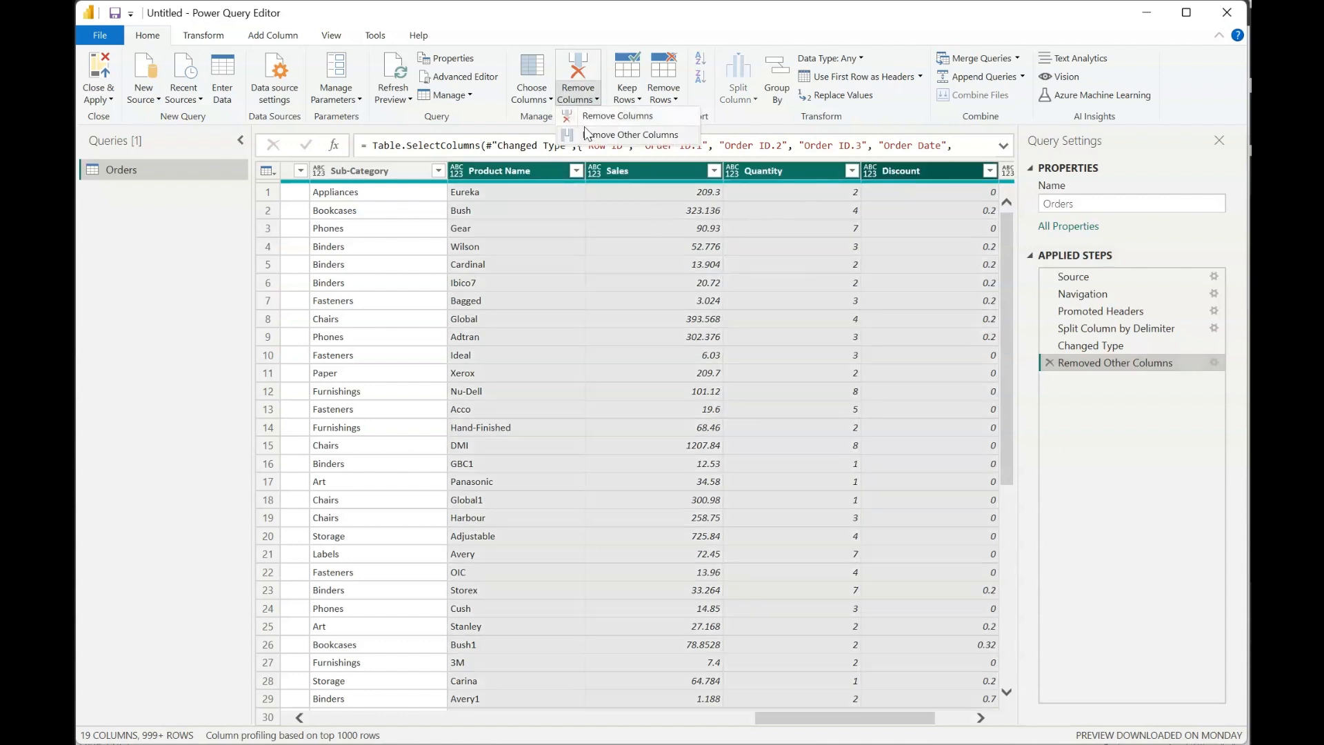
left_click(607, 134)
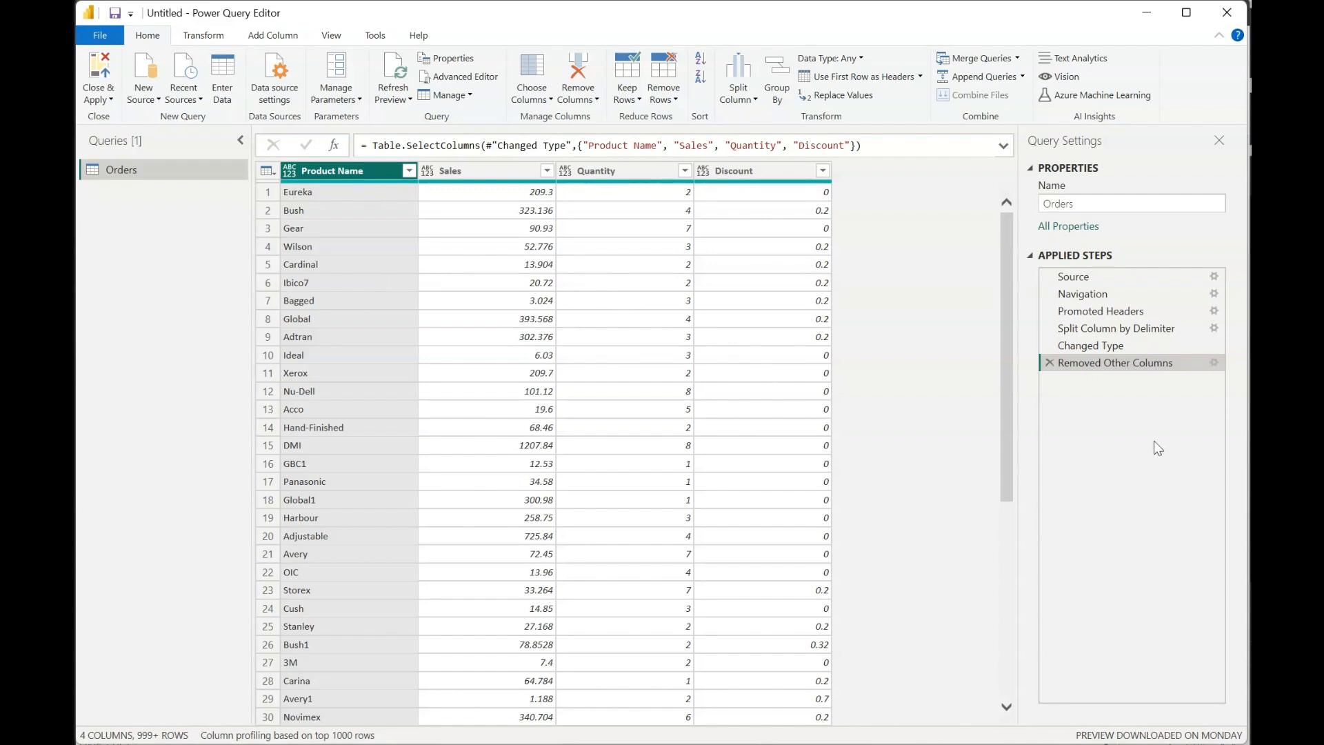
- Delete the Removed Other Columns, Changed Type and Split Column by Delimiter steps from the Orders query
left_click(1049, 363)
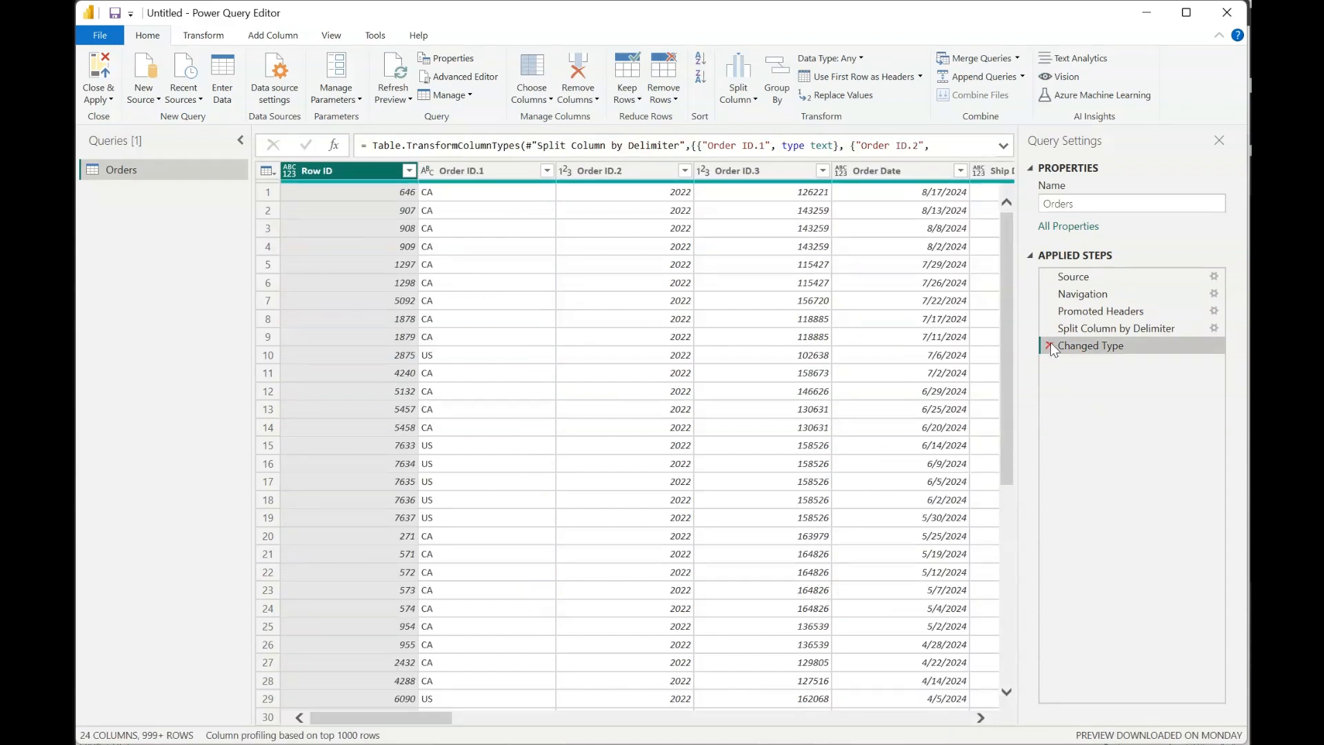
left_click(1049, 345)
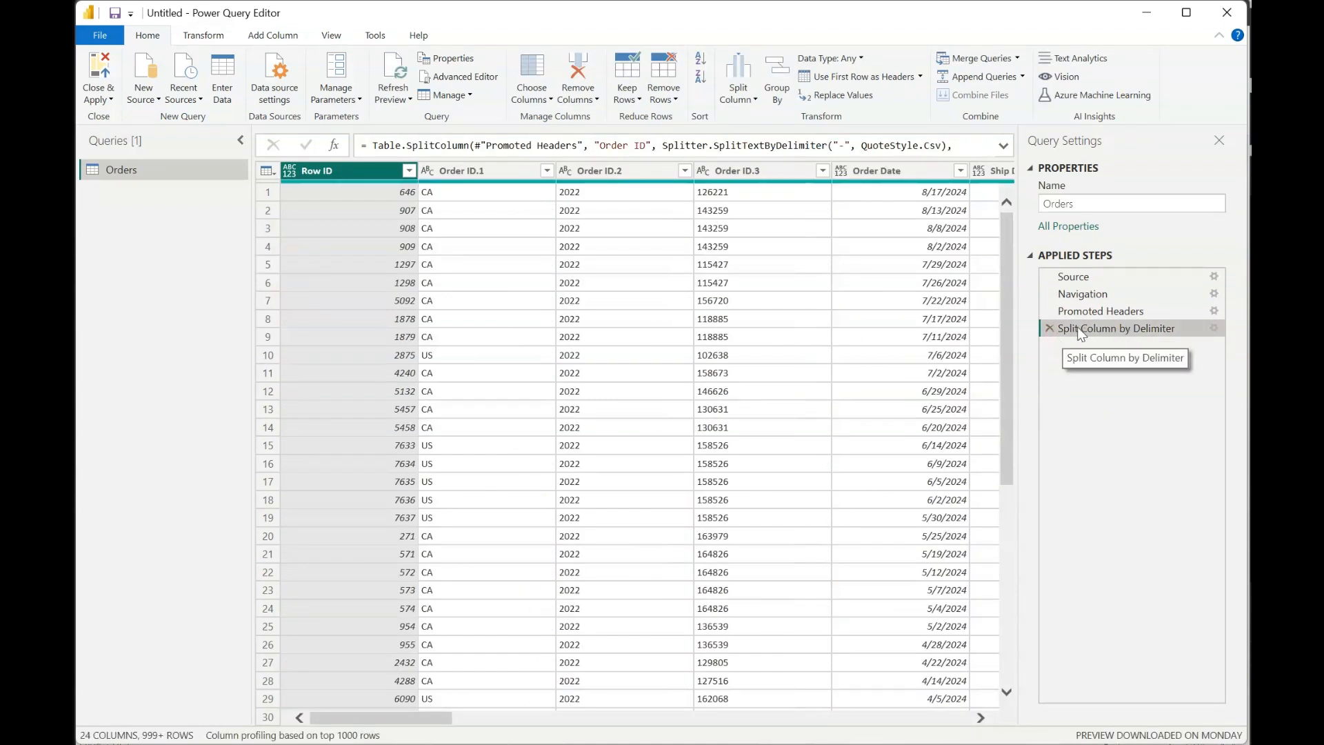
left_click(1050, 328)
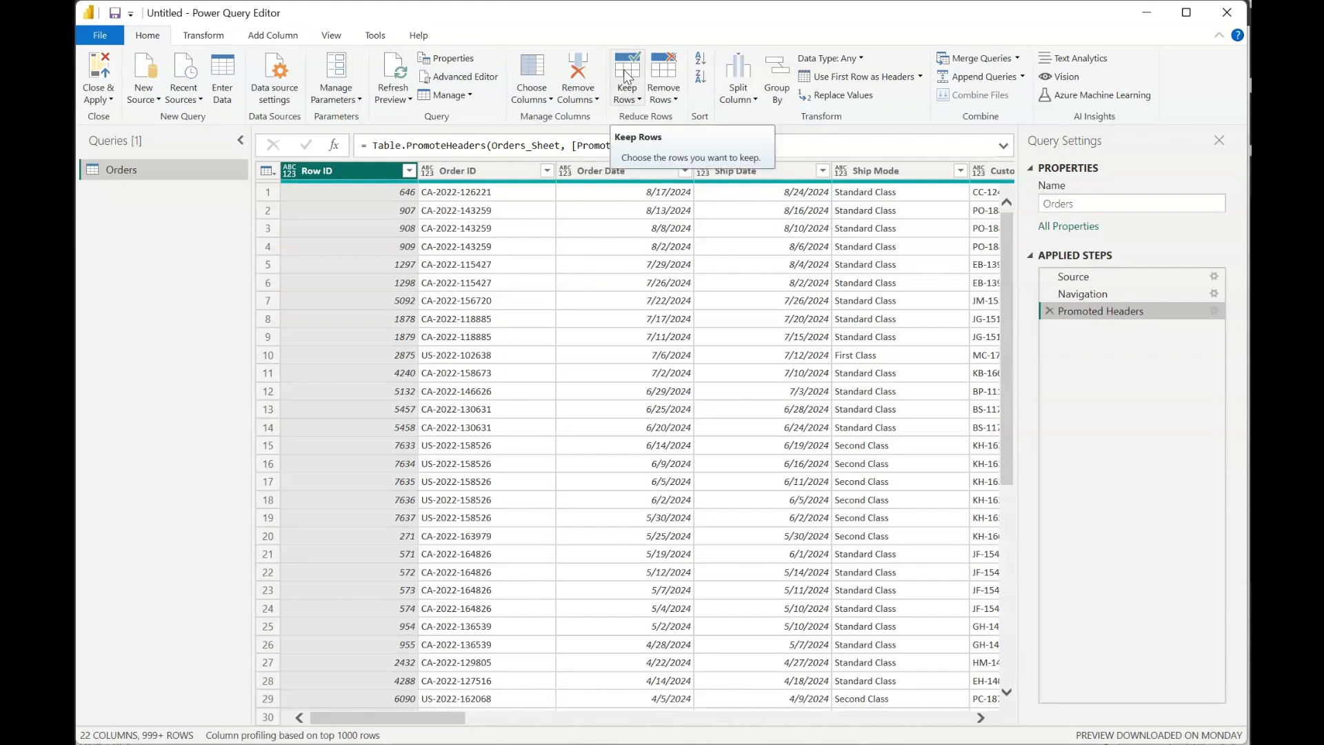
- Try keeping only the top 20 rows of the Orders query, and delete the Kept First Rows step
left_click(626, 100)
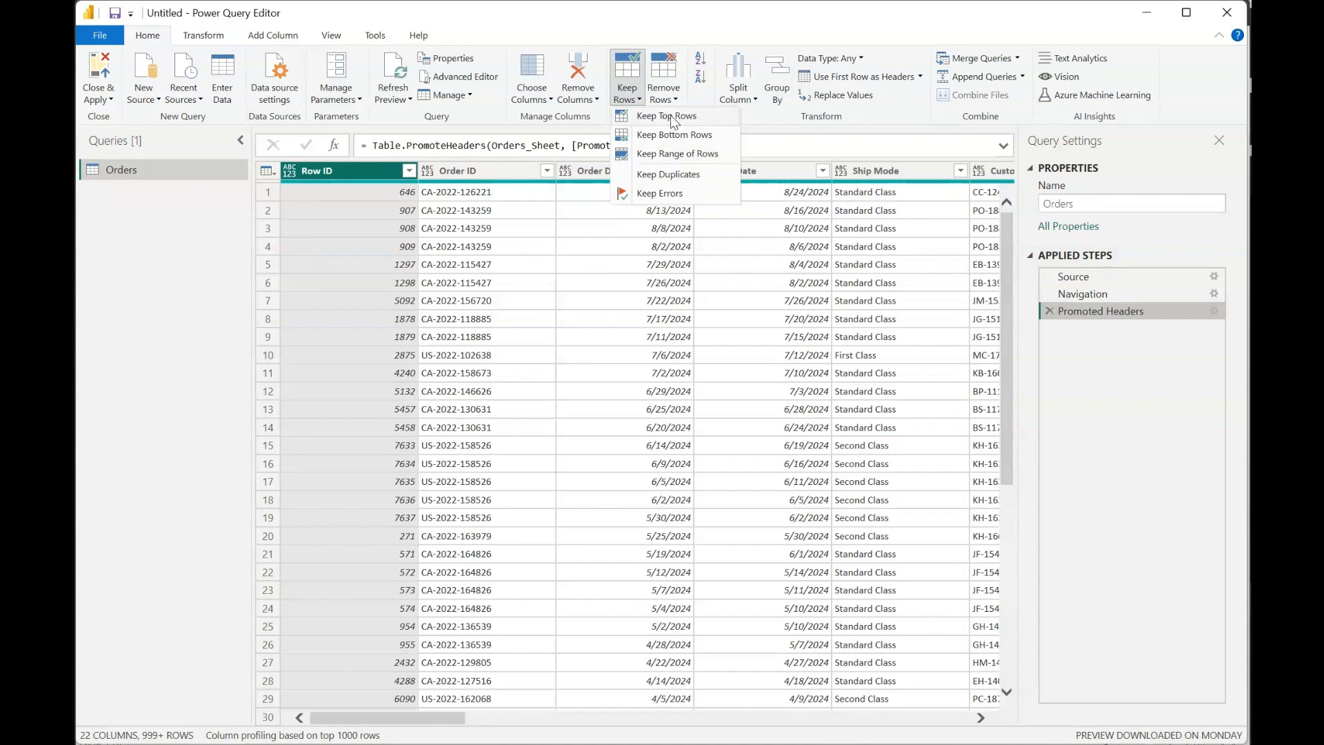
left_click(667, 366)
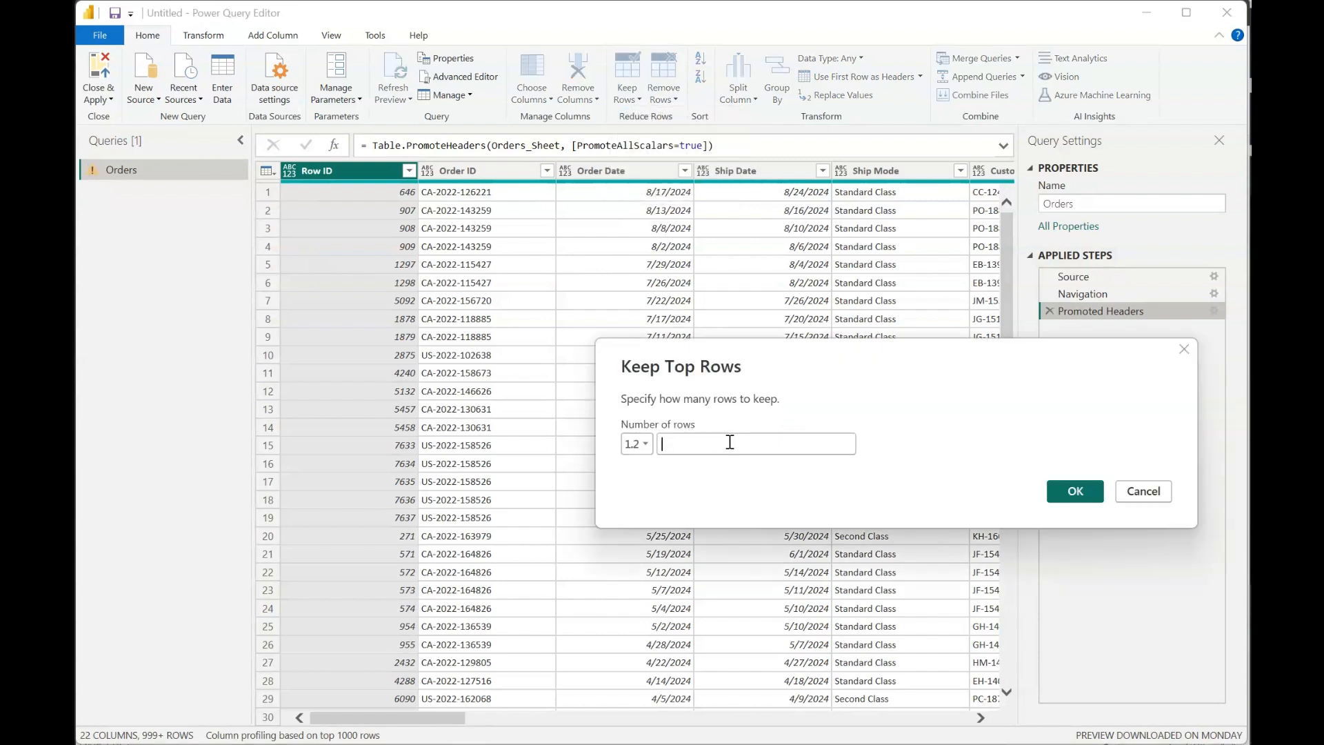
left_click(730, 442)
type("20")
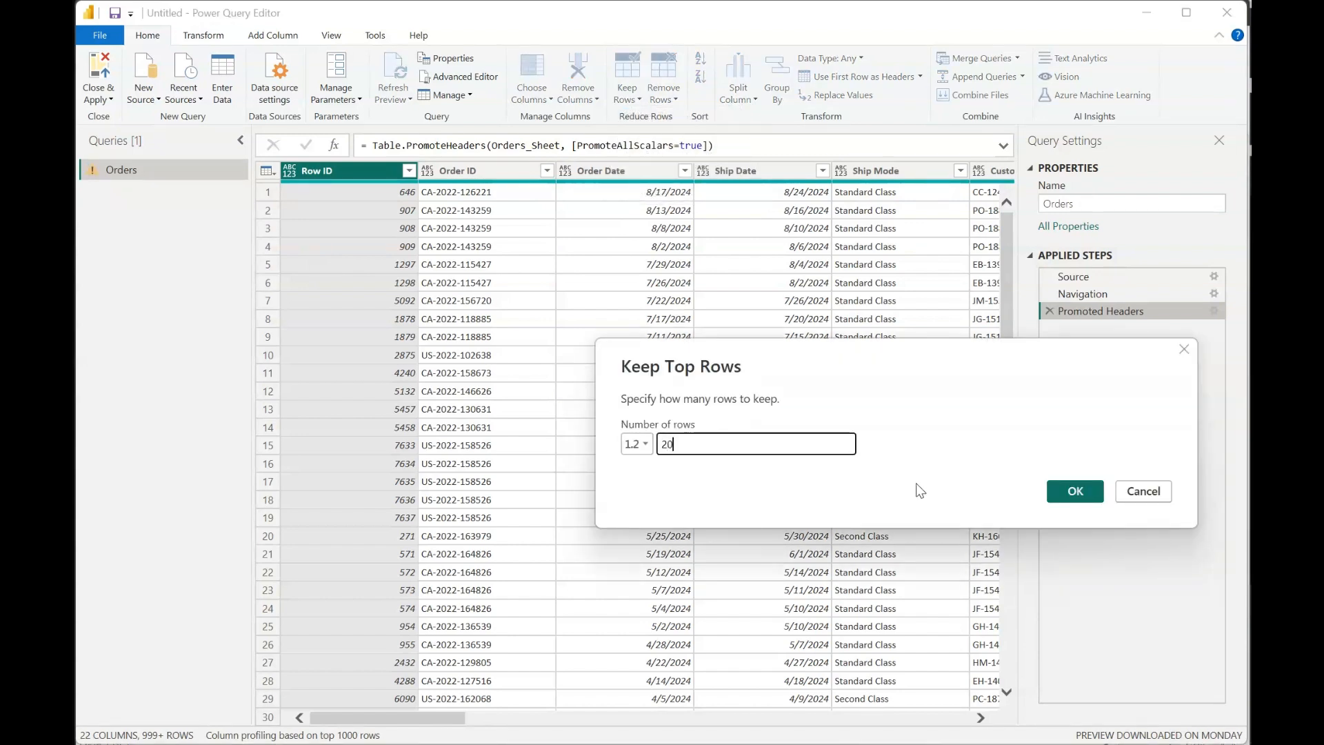
left_click(1077, 493)
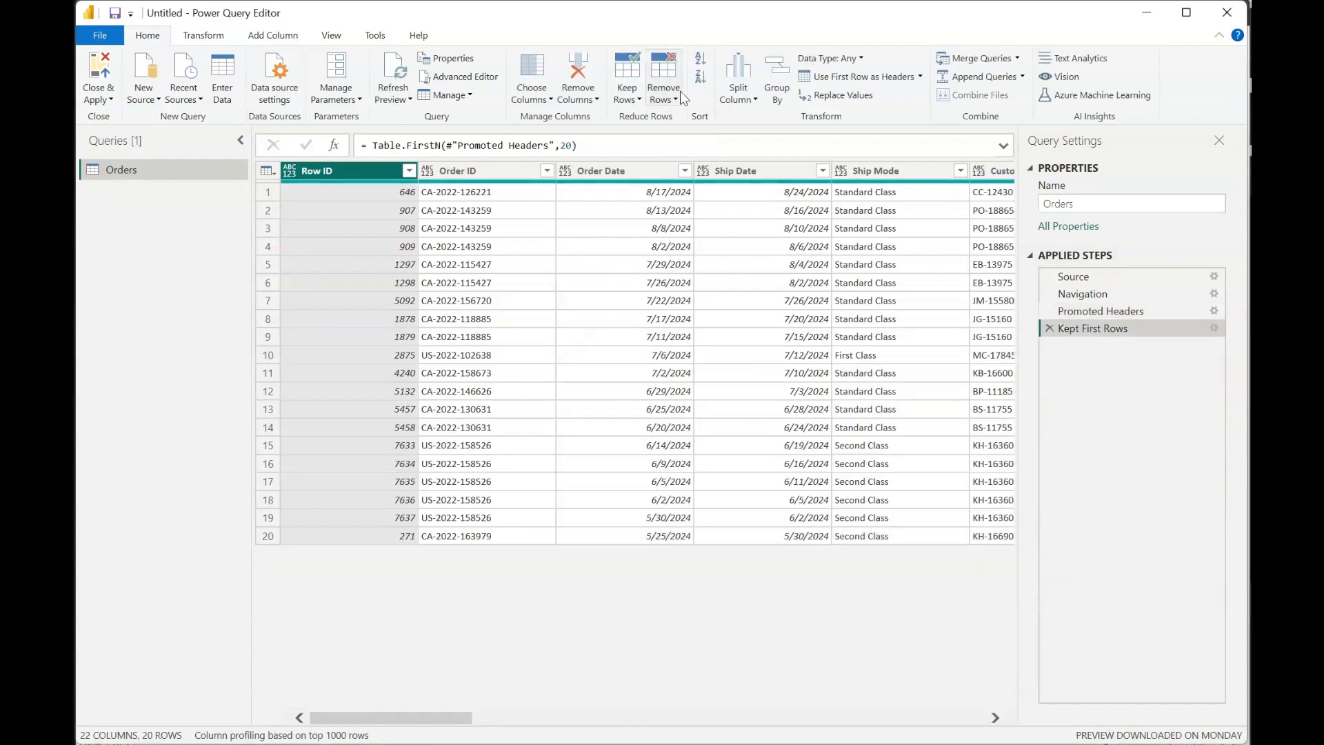
left_click(1049, 328)
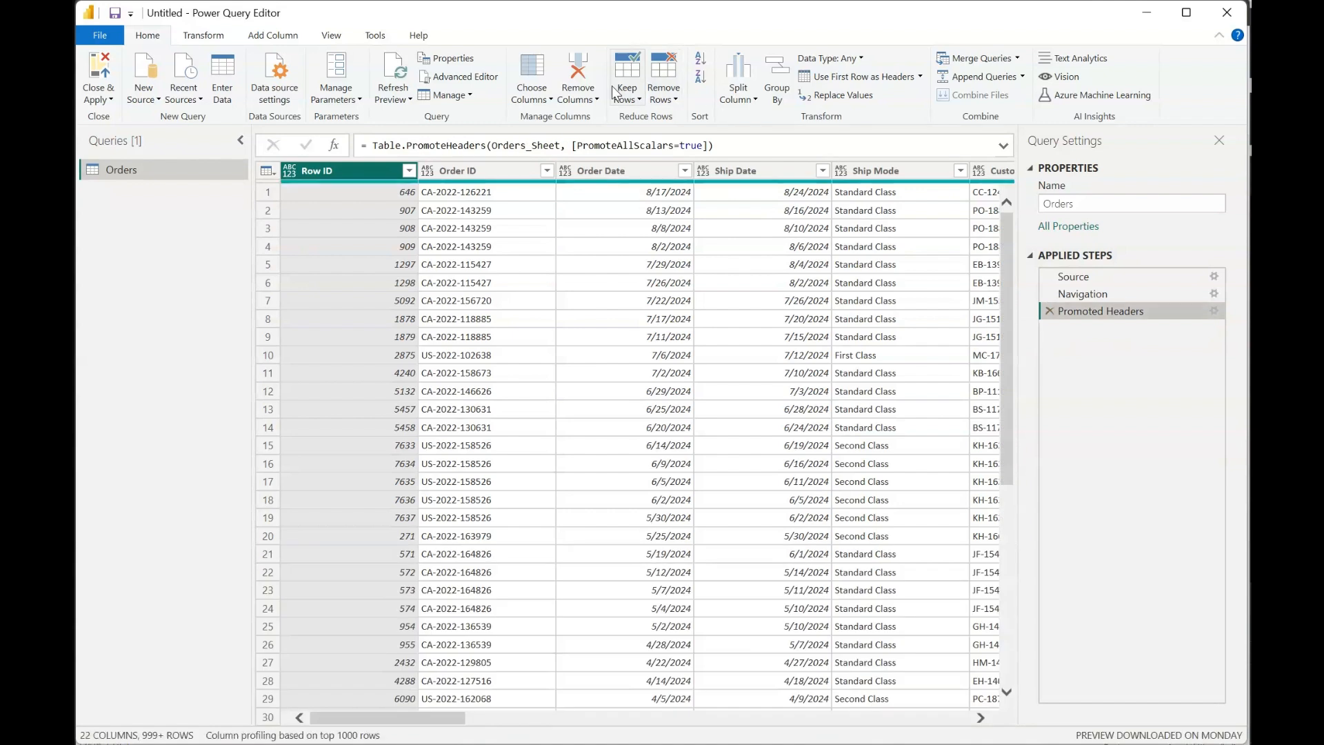
- Try keeping a range of 200 rows starting at row 101, and delete the Kept Range of Rows step
left_click(627, 93)
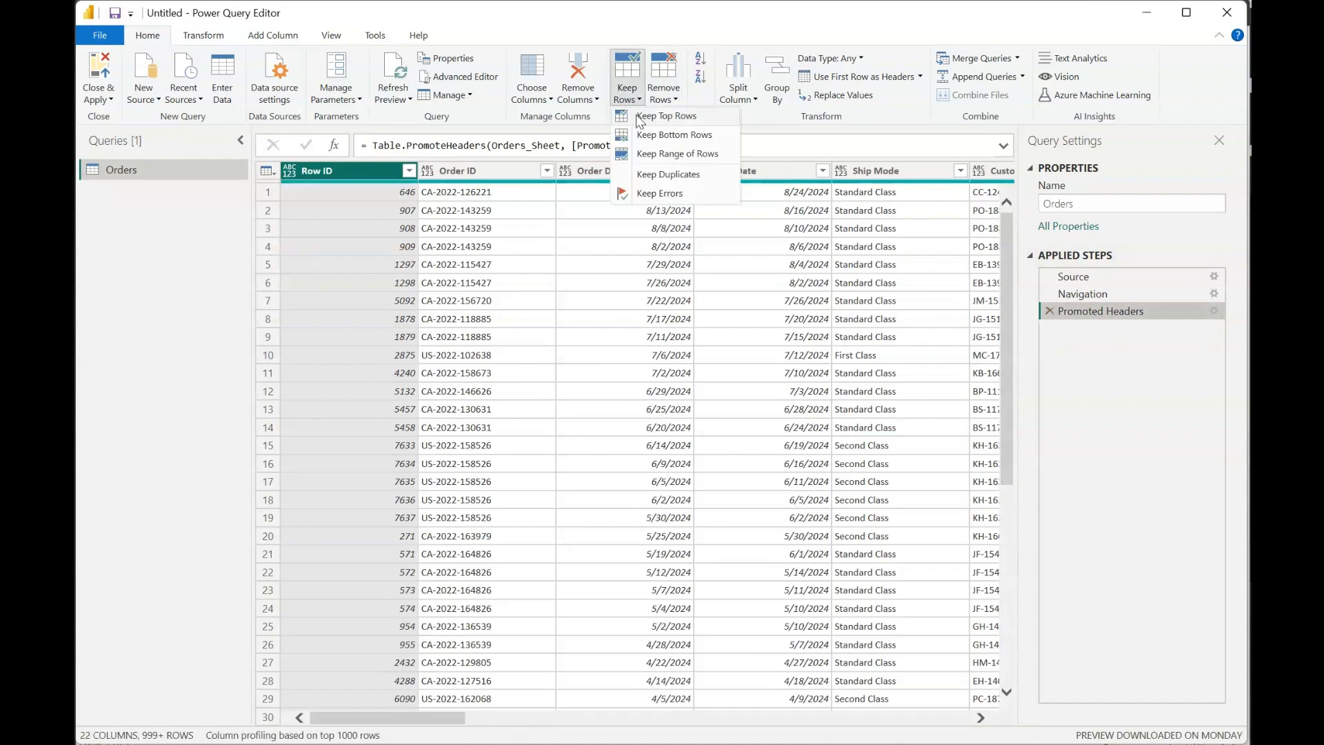
left_click(655, 155)
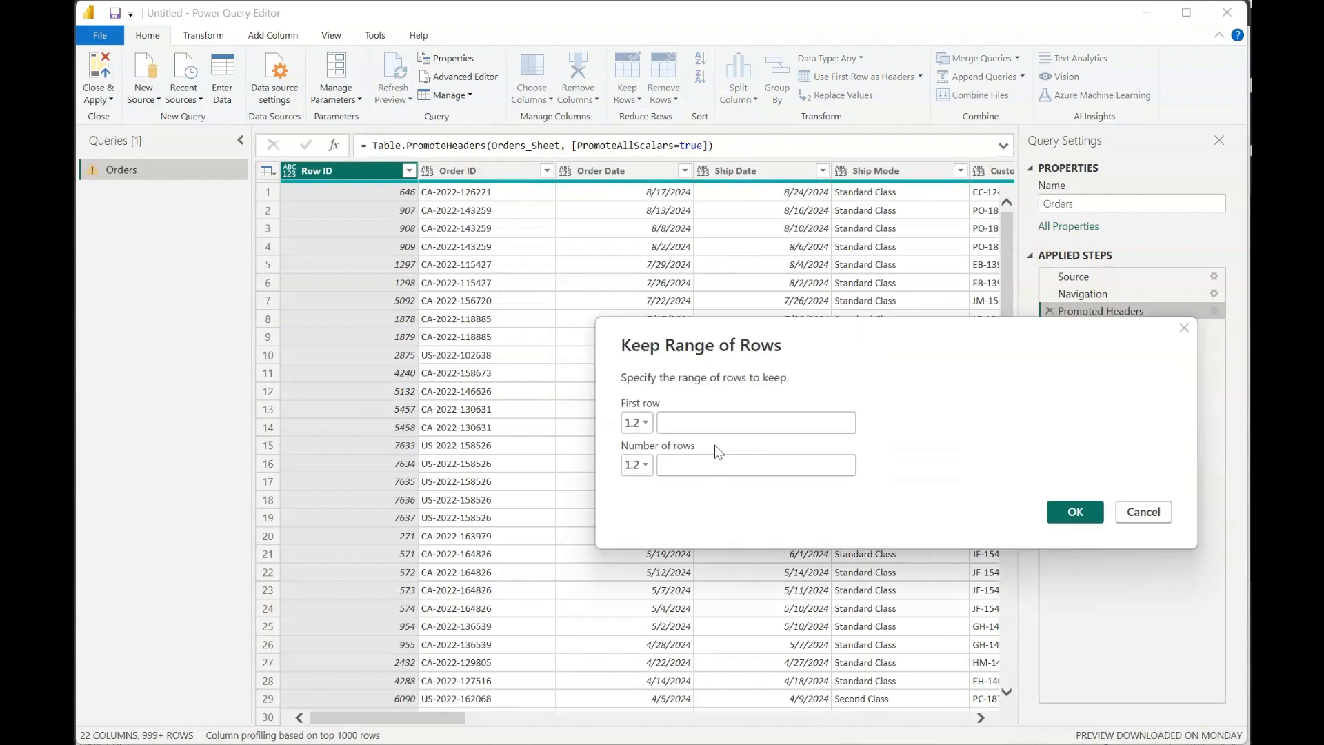
type("101")
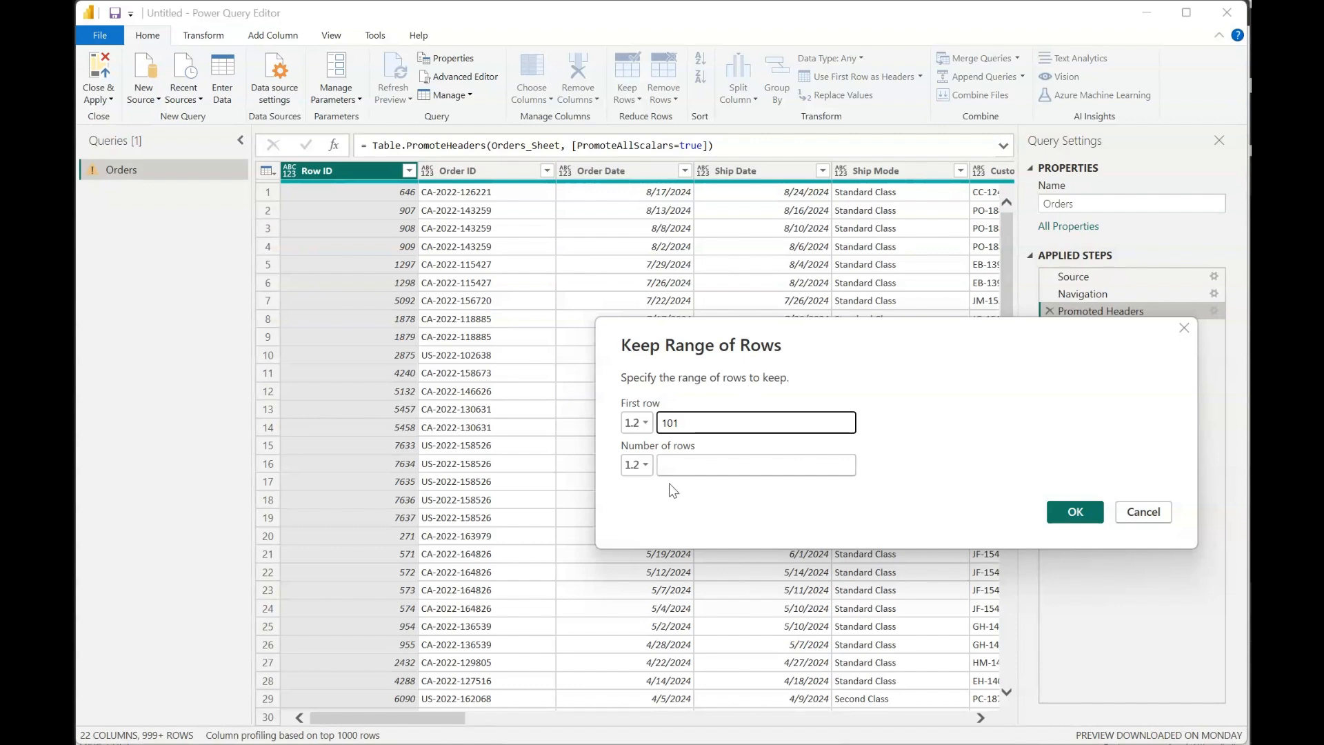
left_click(715, 463)
type("200")
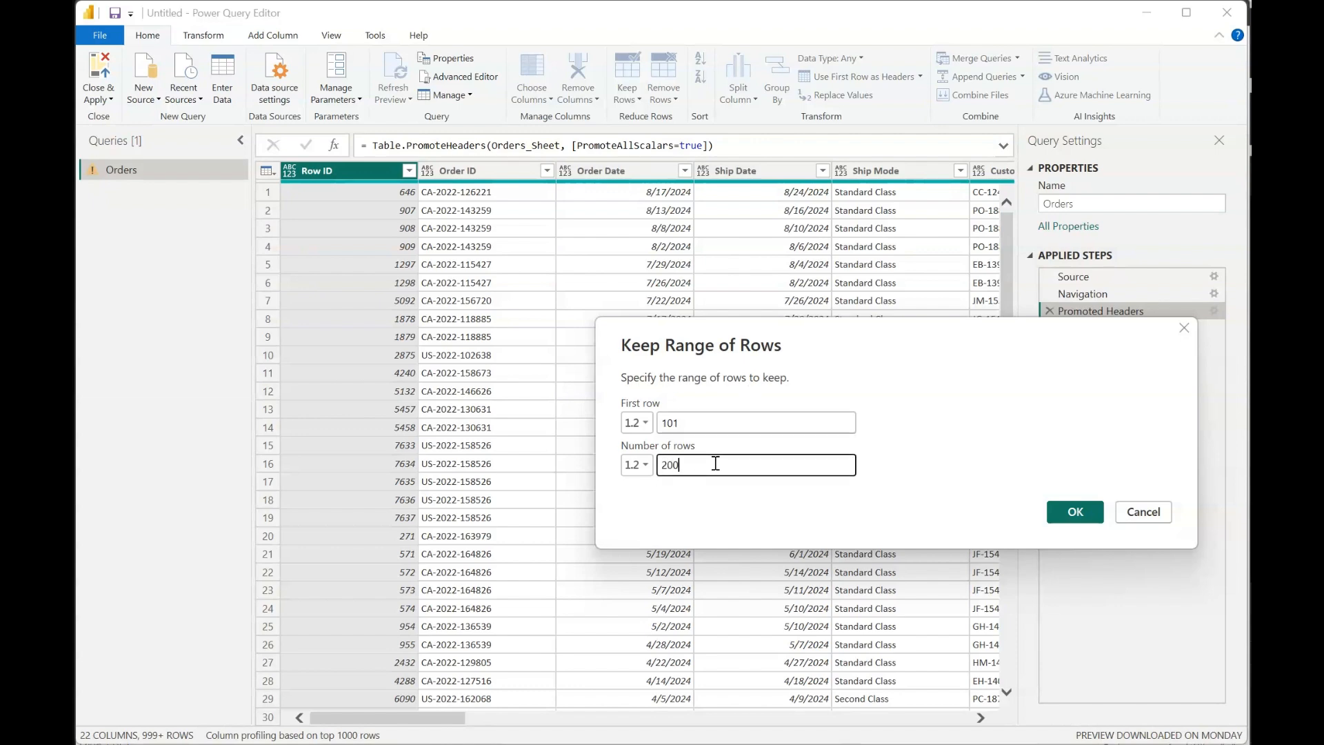
left_click(1076, 512)
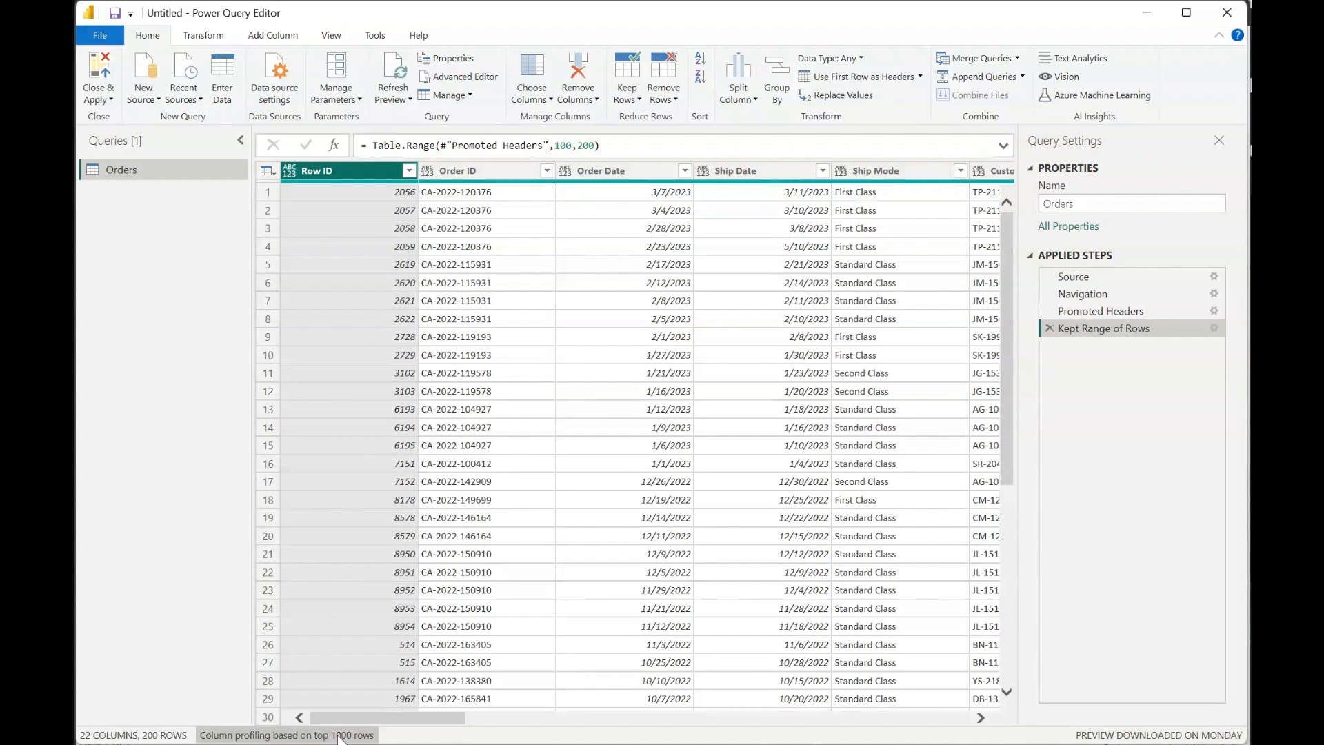
left_click(1049, 328)
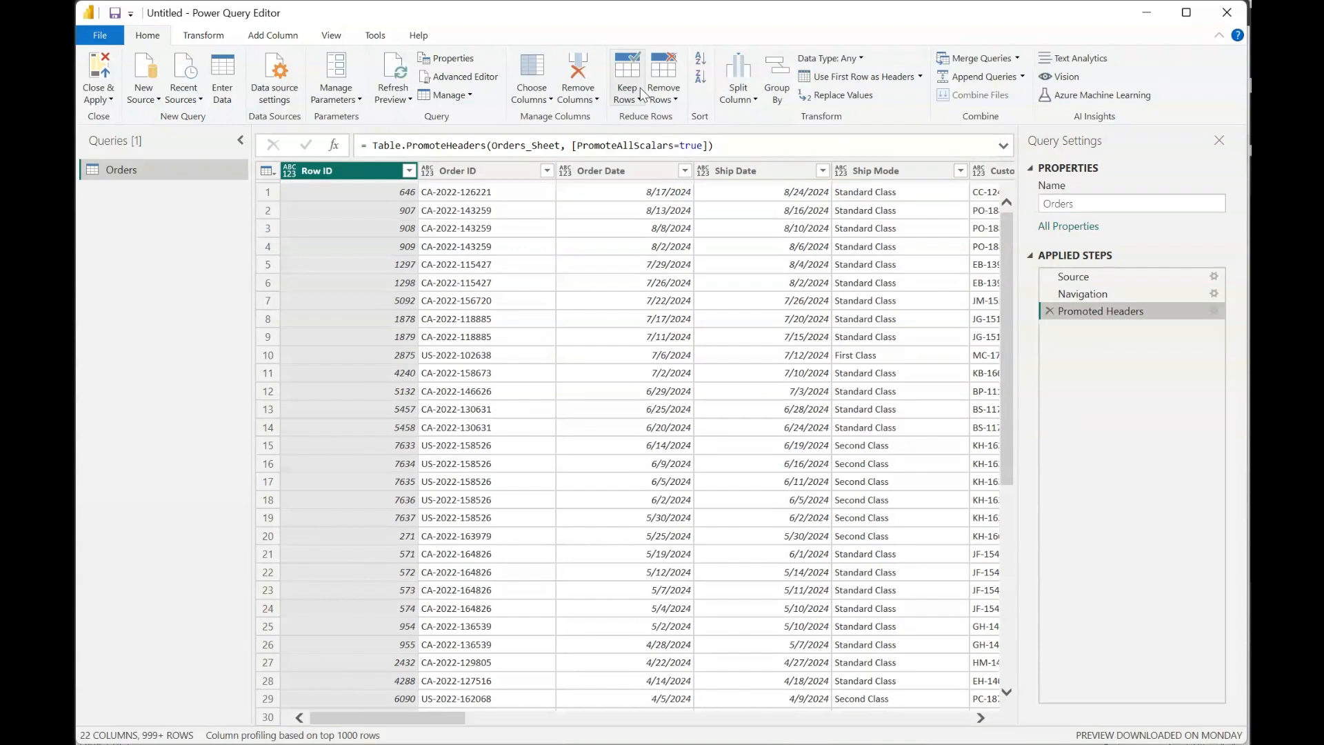
left_click(631, 101)
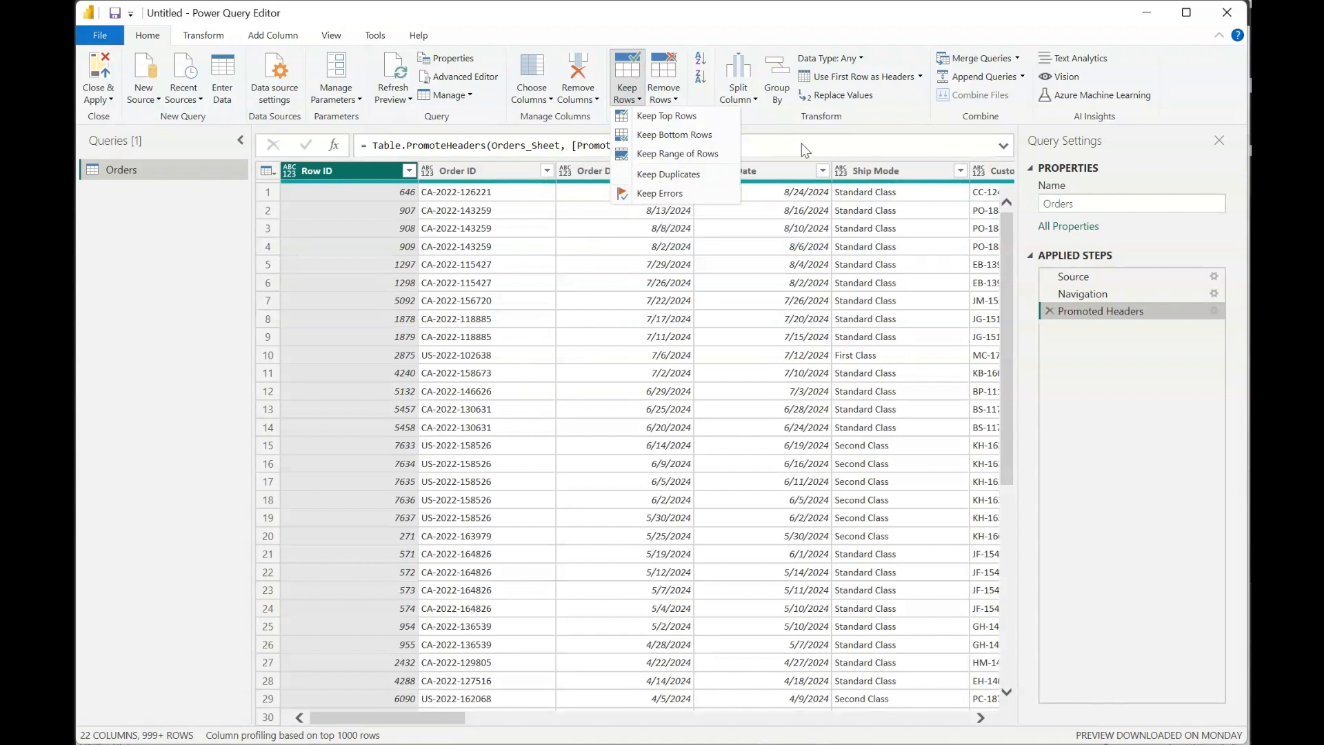
left_click(702, 29)
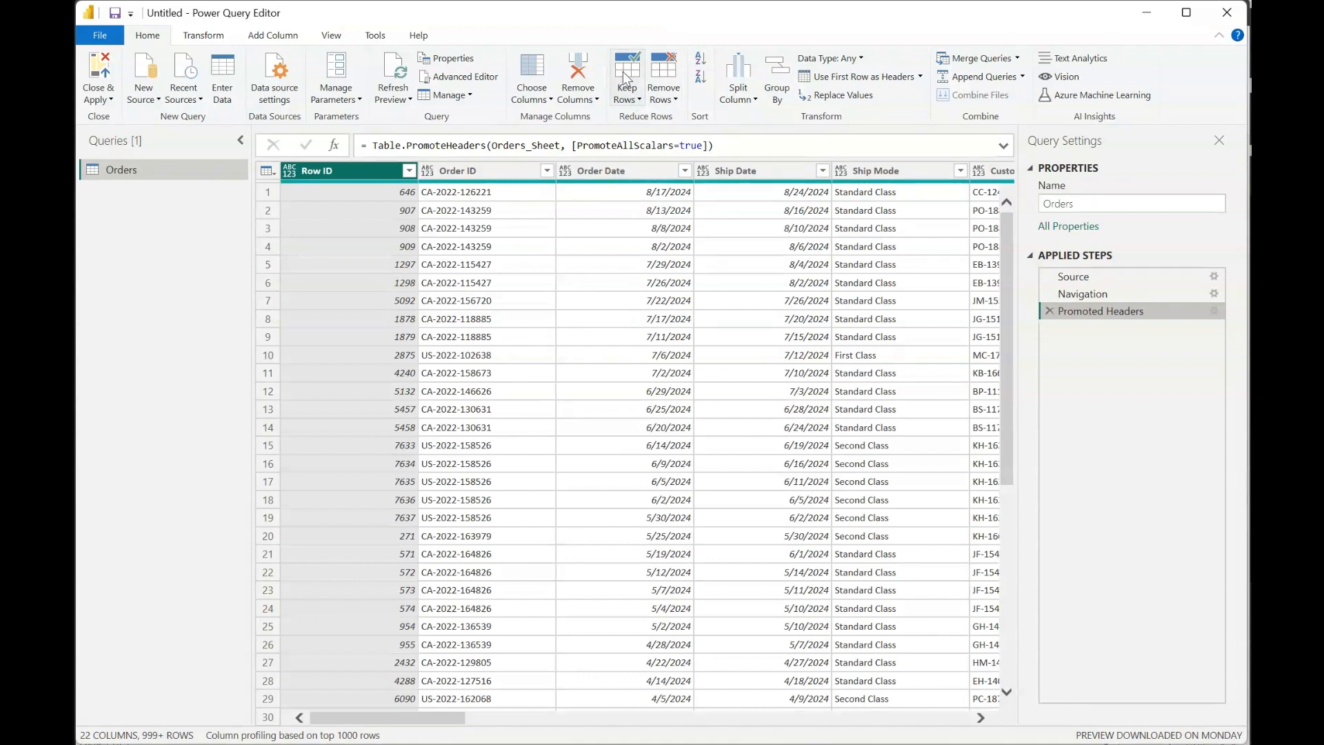
left_click(674, 100)
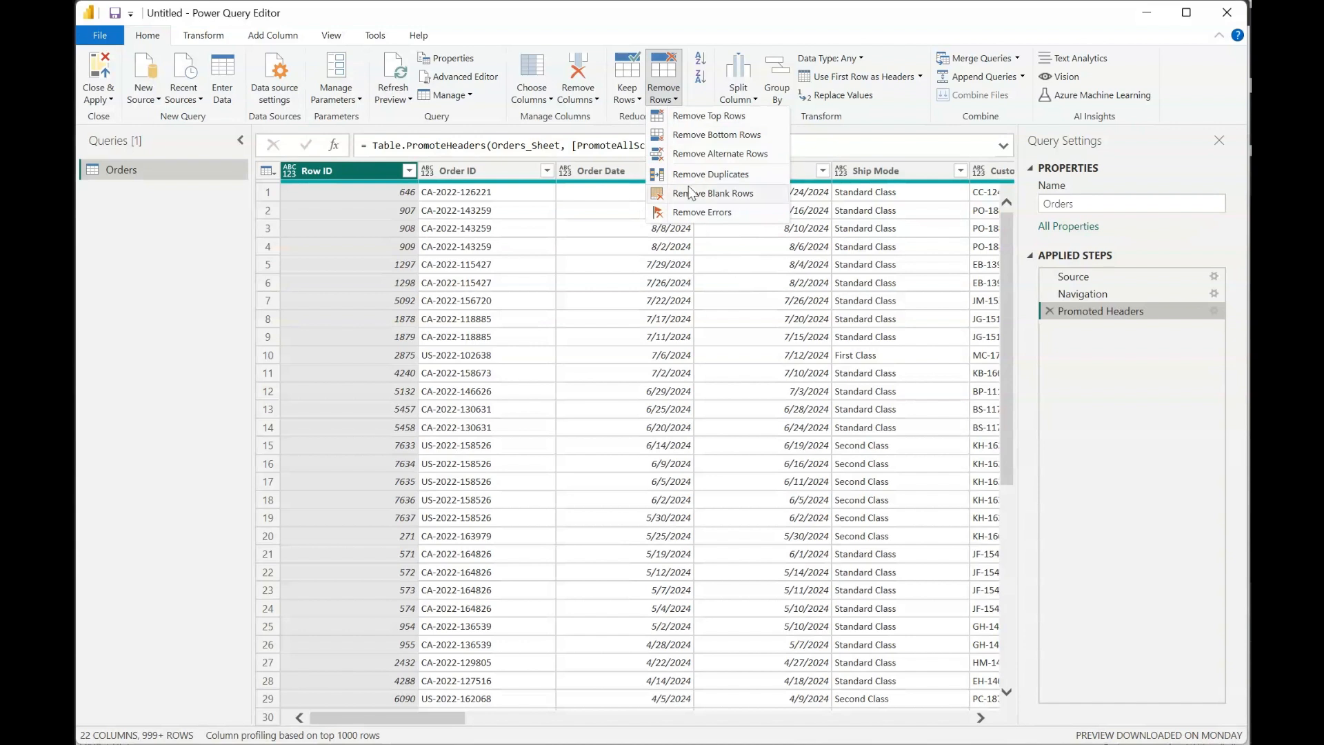
left_click(674, 86)
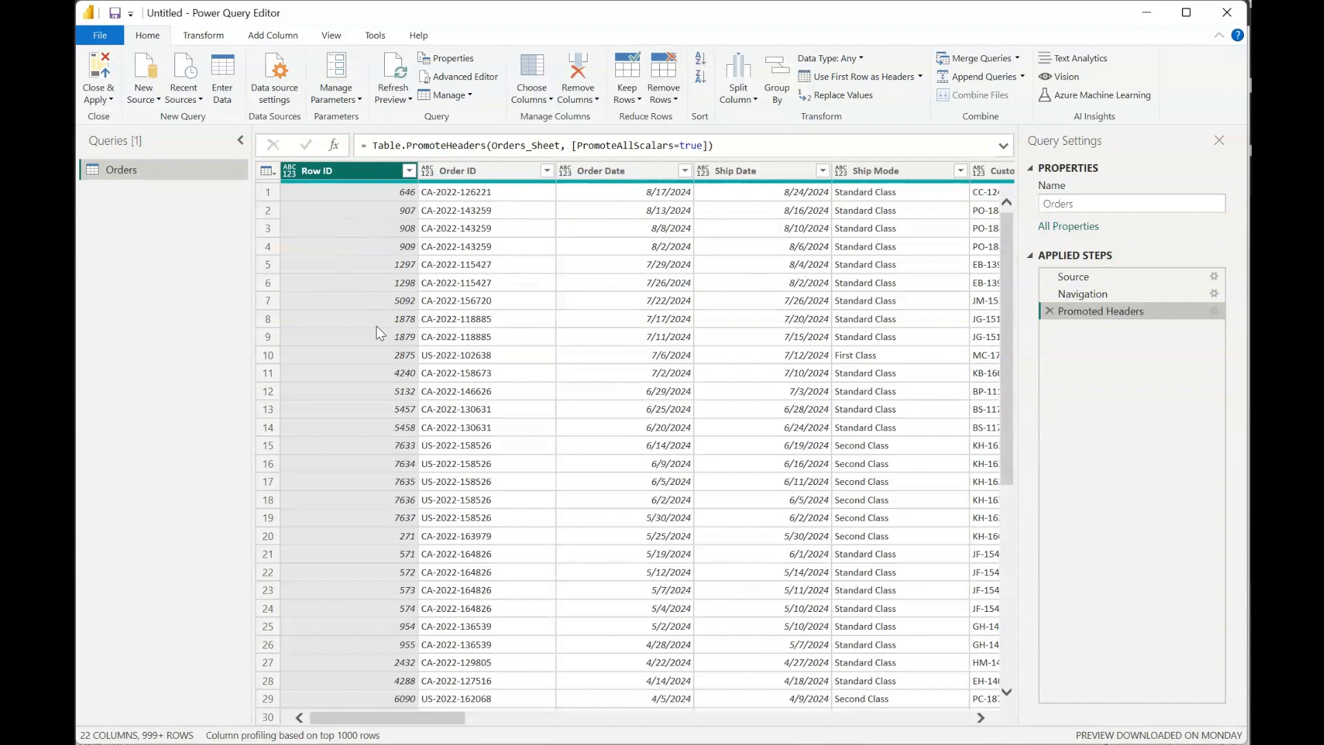
- Sort the Orders rows by the Row ID column in ascending order
left_click(701, 60)
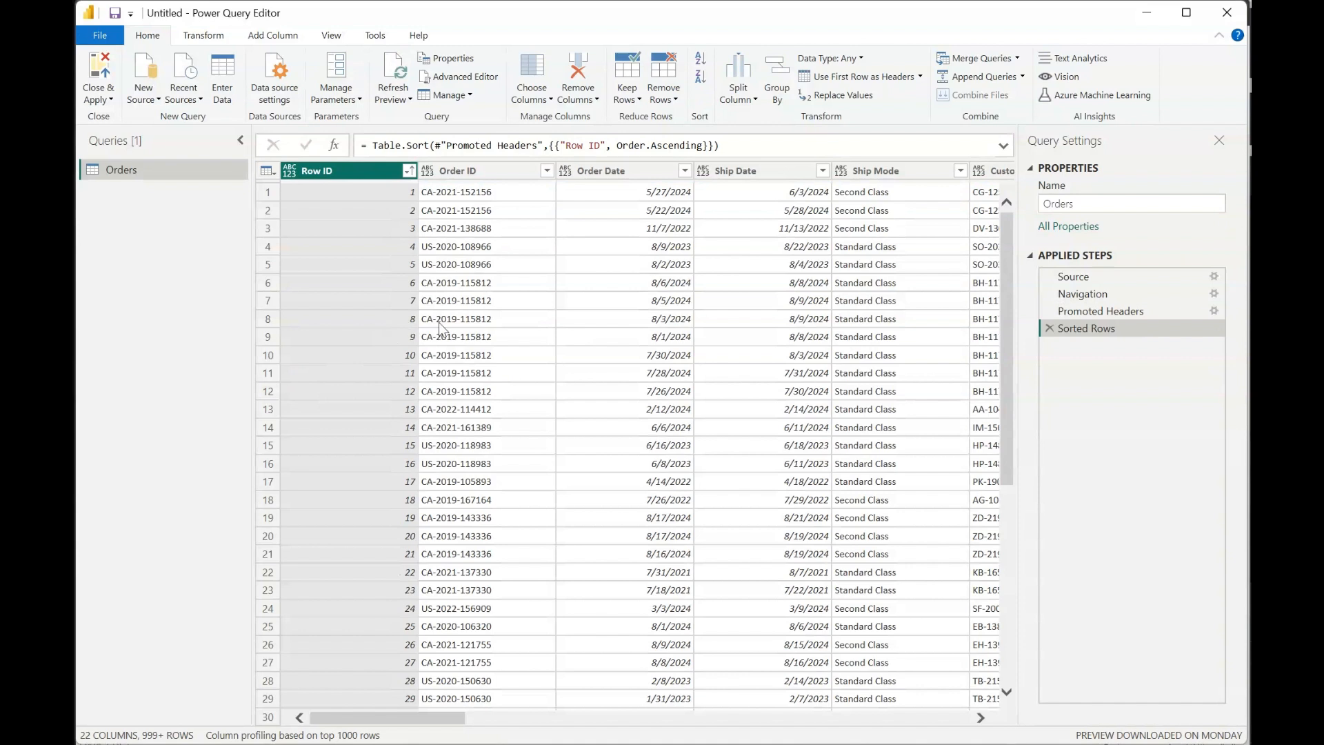